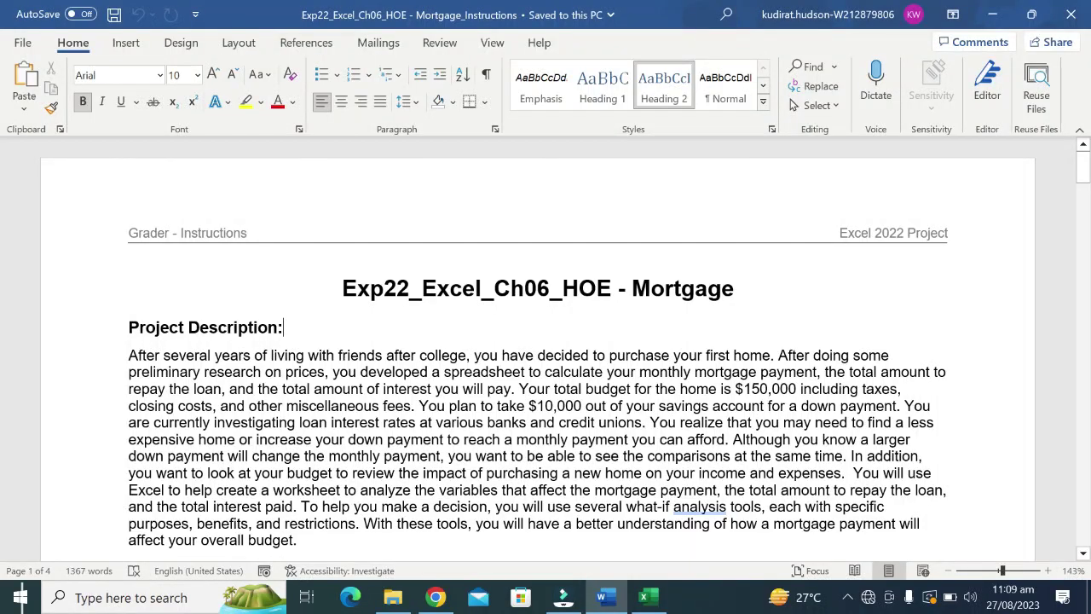
Step: Highlight the document title in yellow
left_click_drag(746, 288, 343, 288)
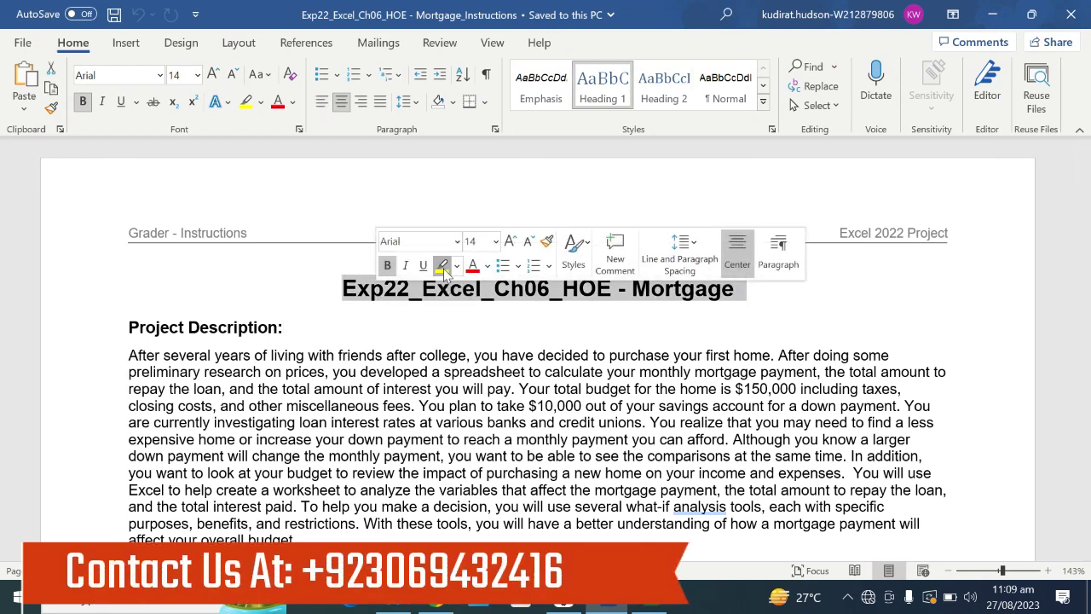
left_click(441, 265)
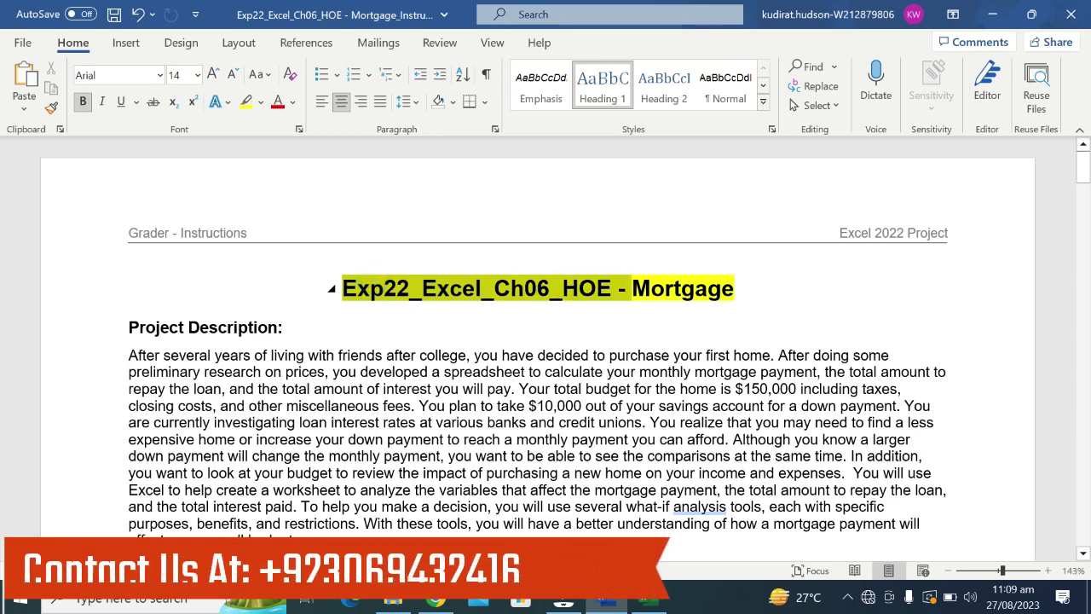
left_click_drag(343, 288, 746, 289)
Step: Highlight step 1's workbook download instruction in yellow, briefly checking the Excel workbook
scroll(546, 358, "down", 2)
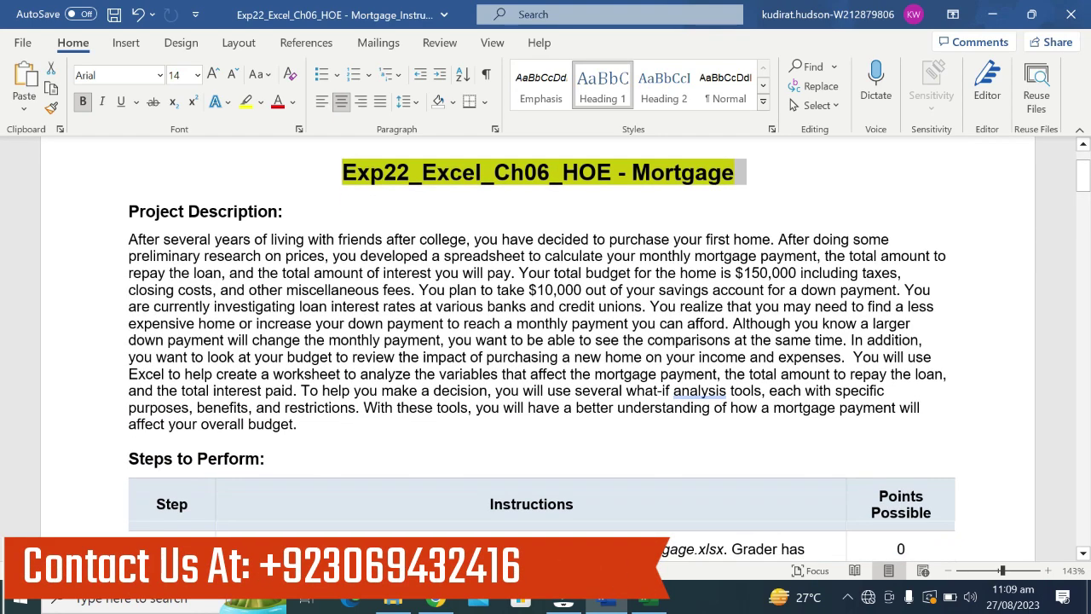
scroll(546, 358, "down", 2)
scroll(545, 358, "up", 5)
scroll(545, 358, "down", 2)
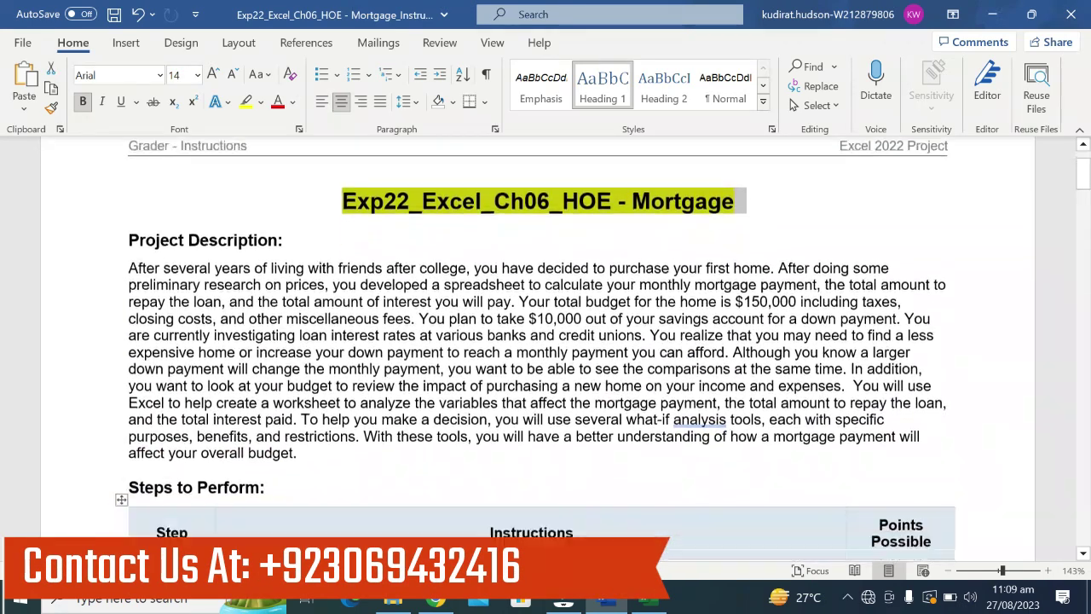
scroll(546, 357, "down", 3)
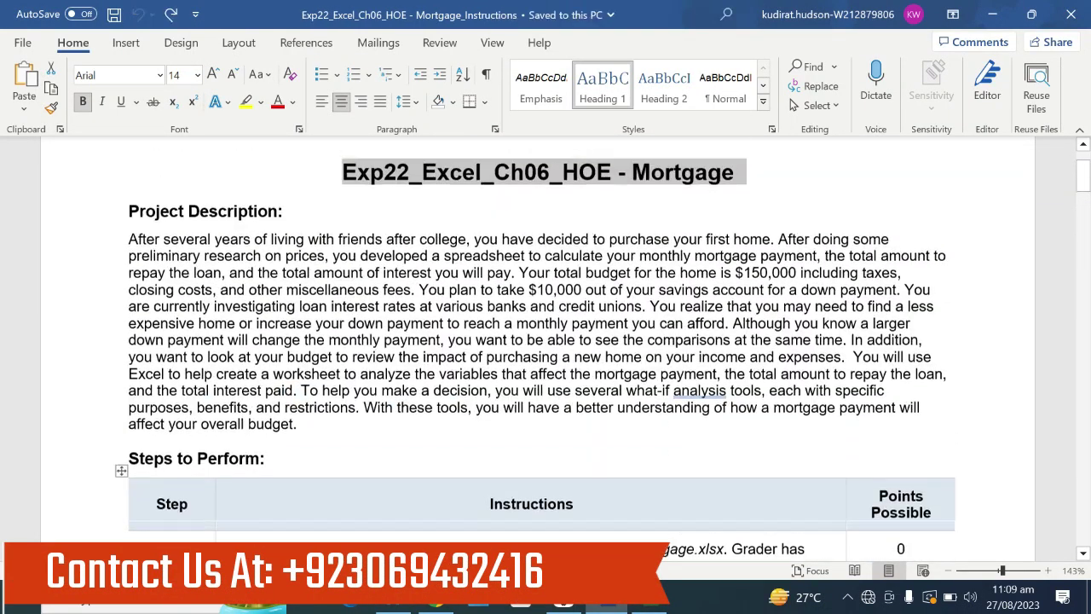
left_click(220, 426)
left_click(221, 406)
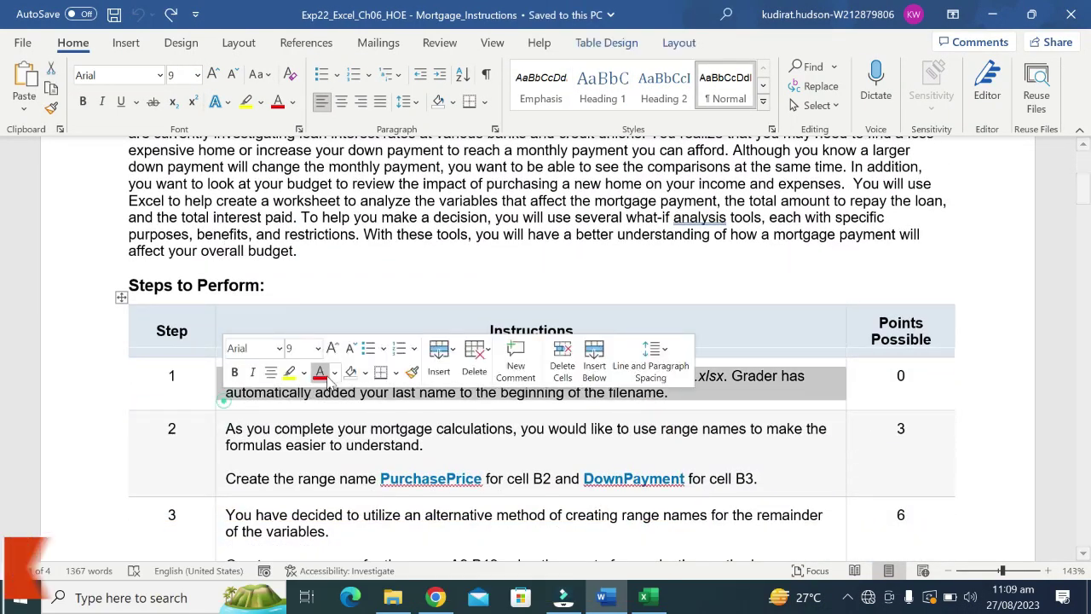
left_click(288, 372)
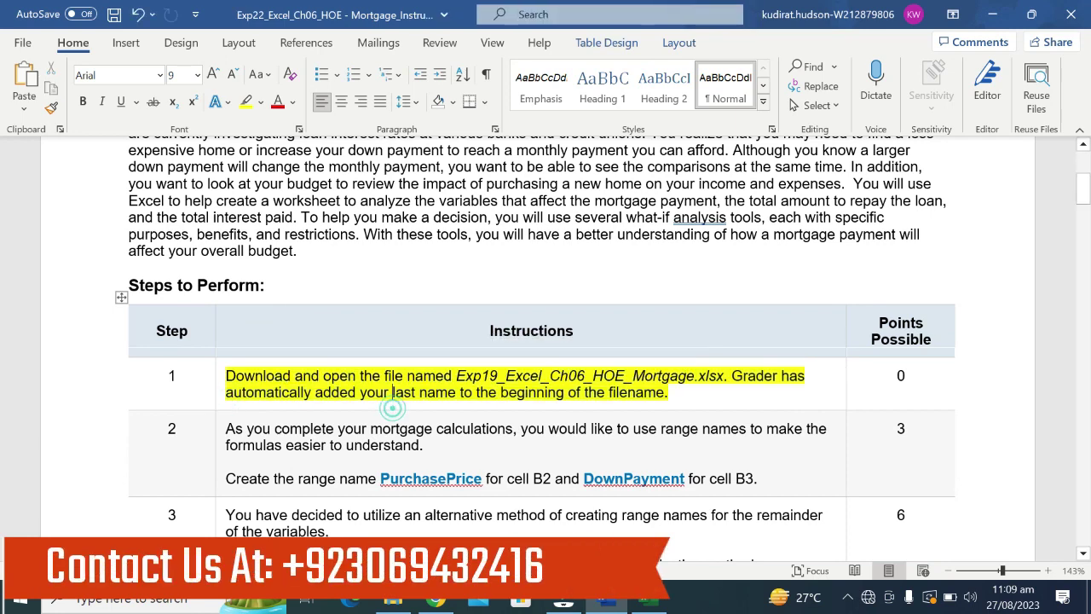
left_click_drag(408, 376, 730, 375)
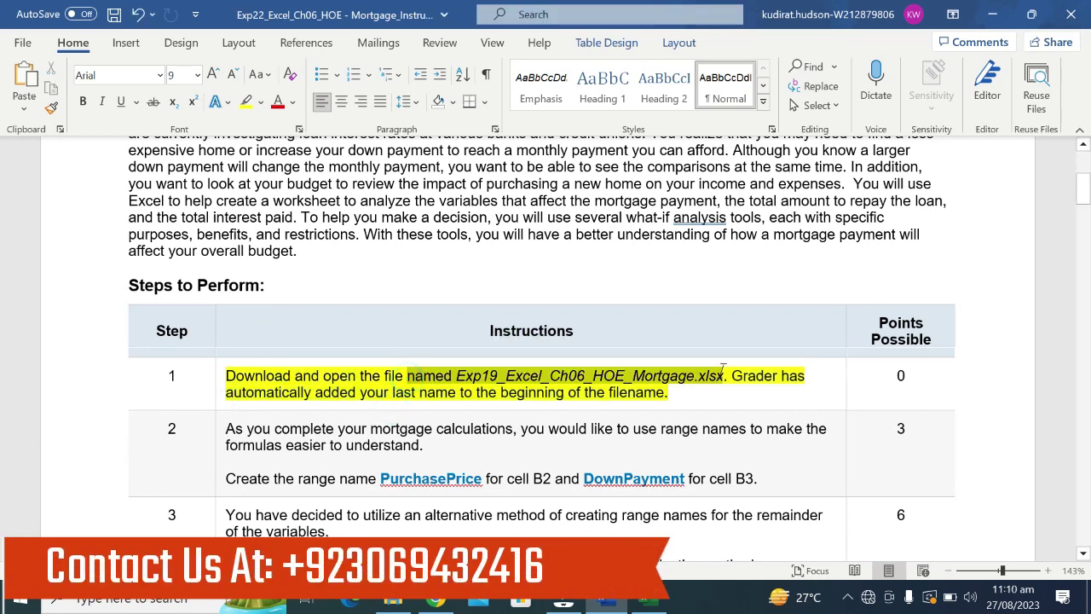
left_click(649, 596)
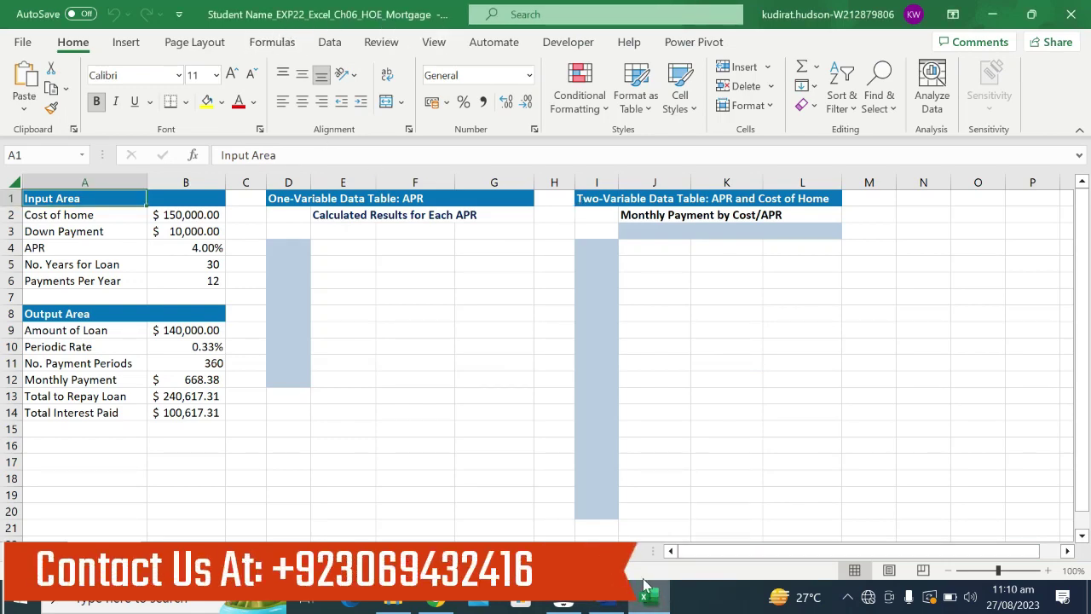
left_click(607, 597)
Step: Undo step 1's highlight and highlight step 2's range-name sentence in yellow
scroll(545, 341, "down", 1)
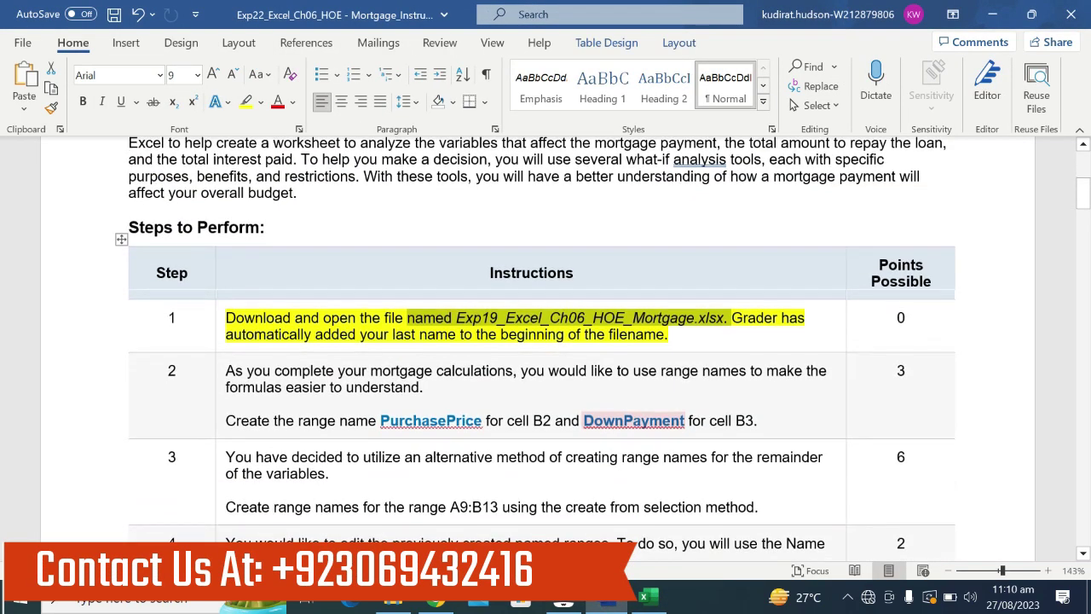
key("ctrl+z")
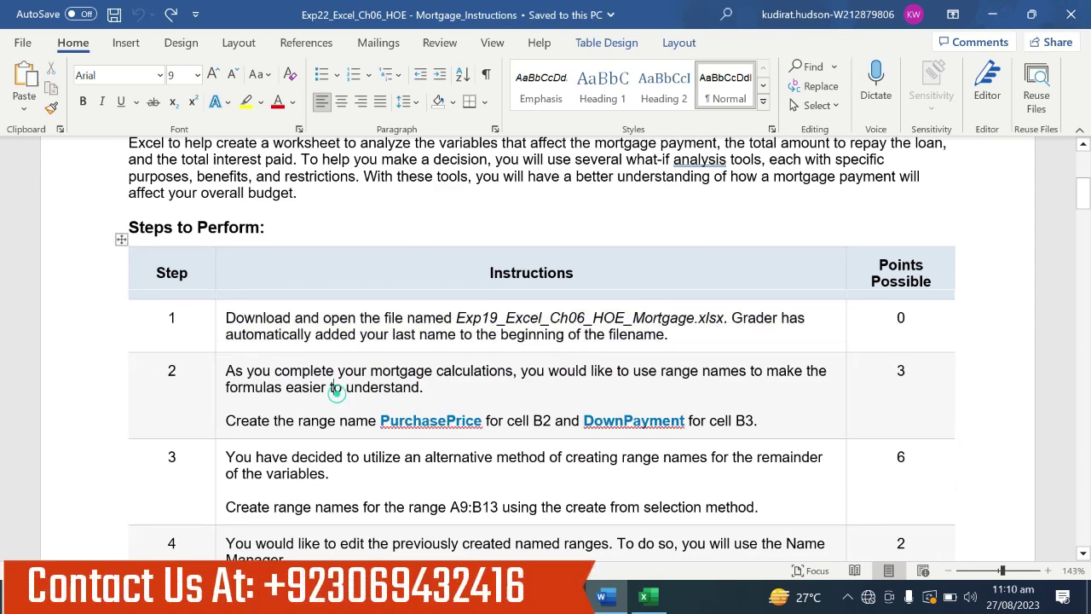
left_click_drag(241, 420, 748, 420)
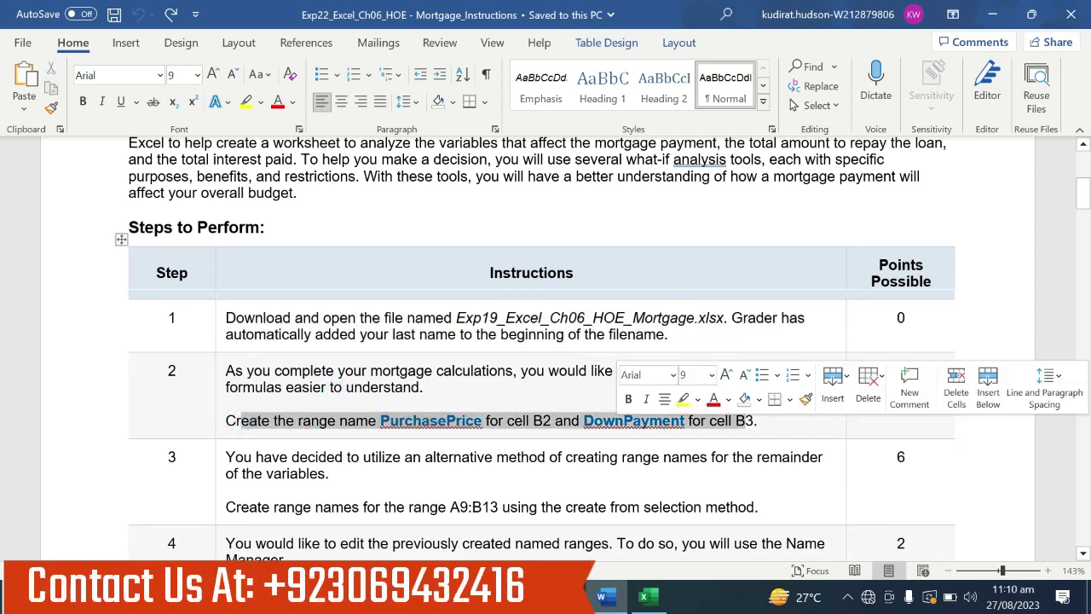
left_click(683, 399)
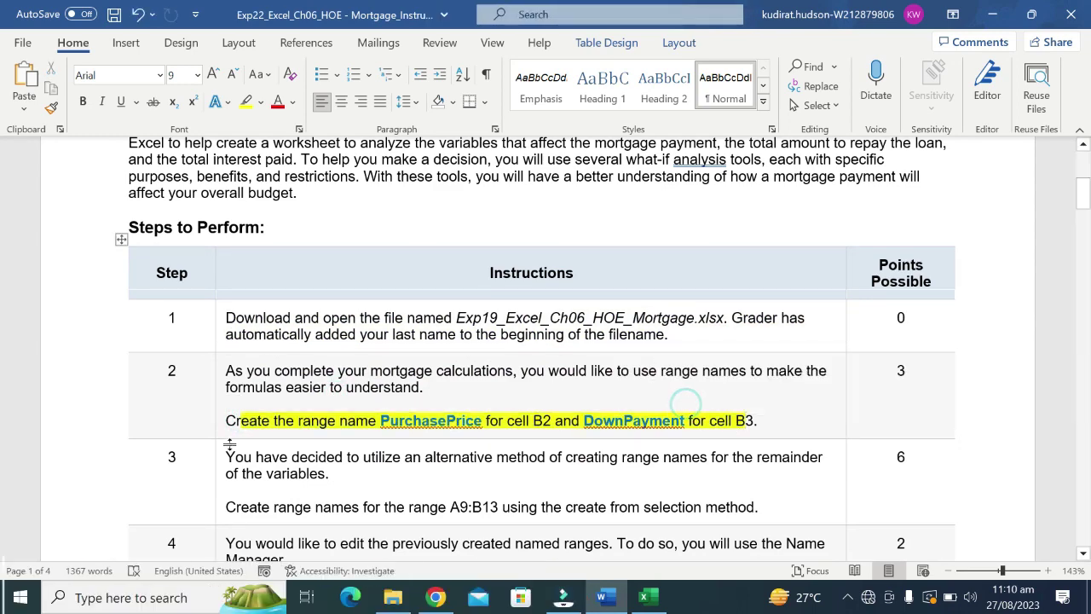
Step: Pick out the name PurchasePrice from step 2 and switch to the Excel workbook
left_click_drag(226, 420, 484, 420)
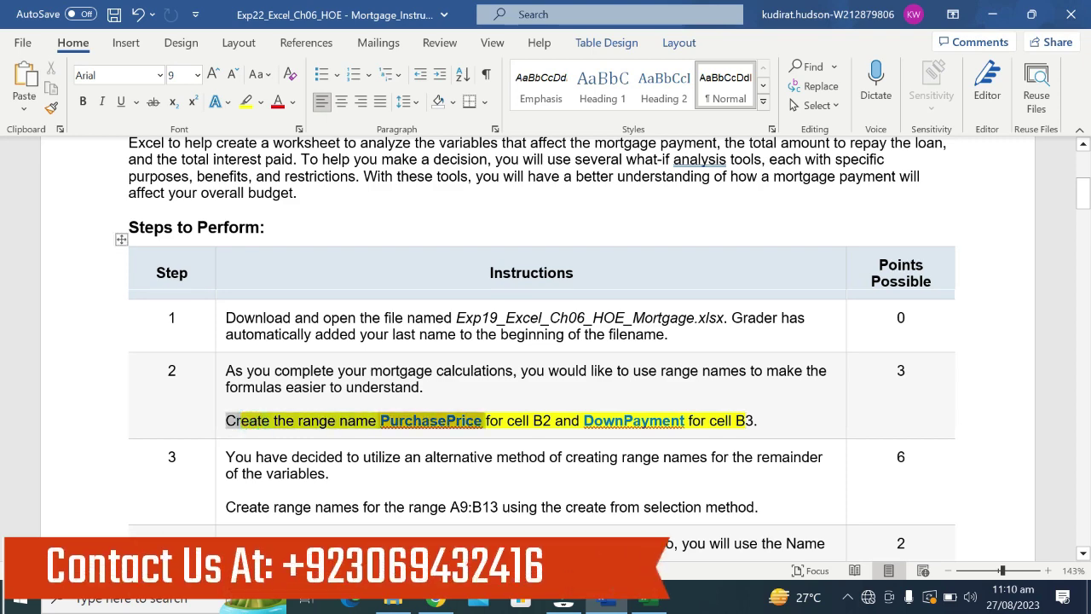
left_click_drag(507, 420, 753, 420)
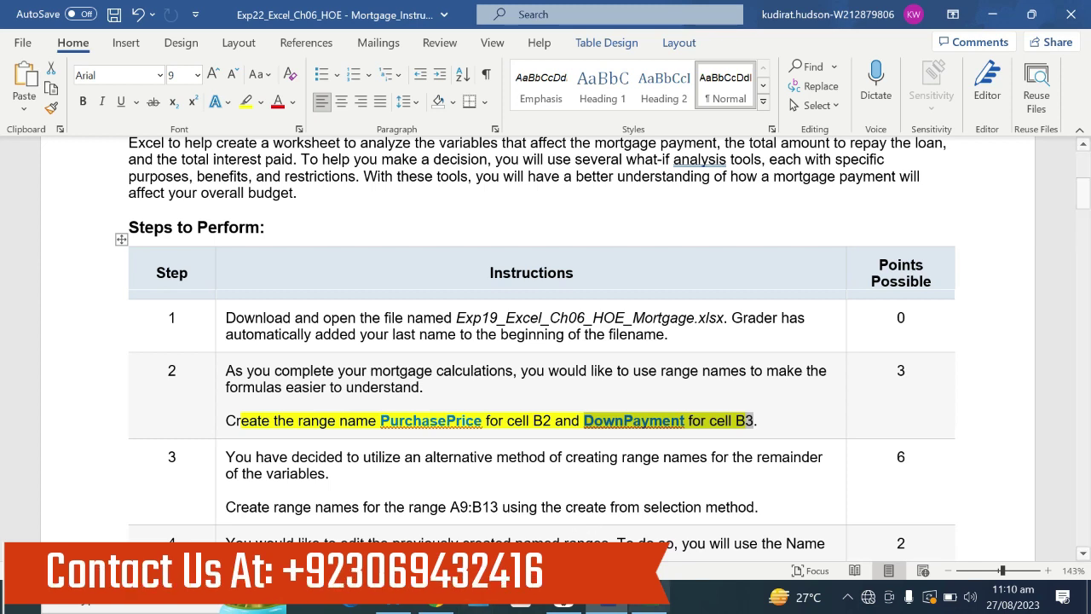
left_click(298, 420)
double_click(430, 420)
key("ctrl+c")
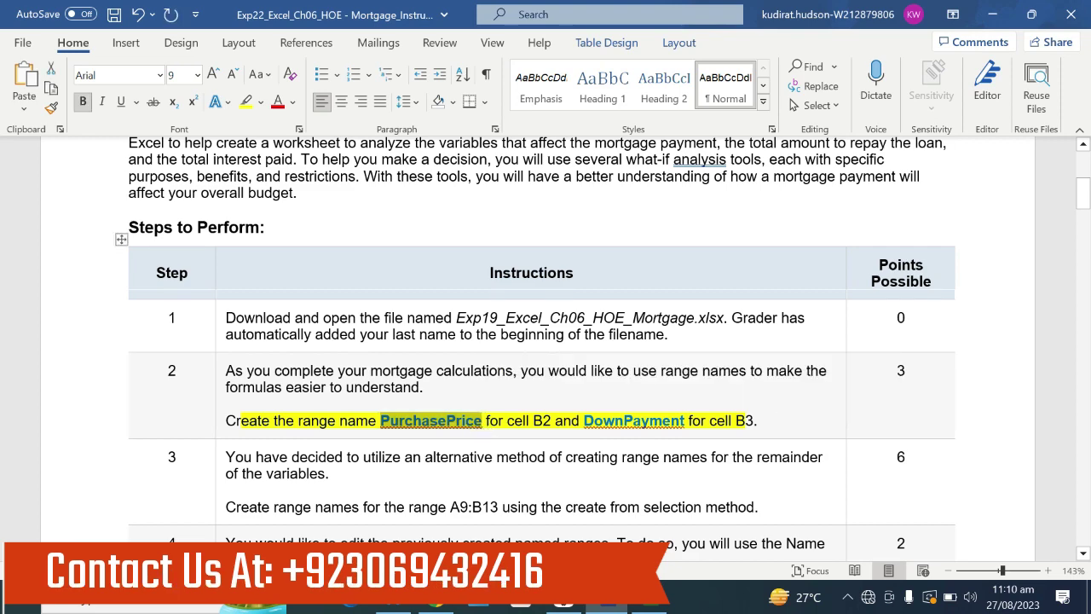
key("alt+Tab")
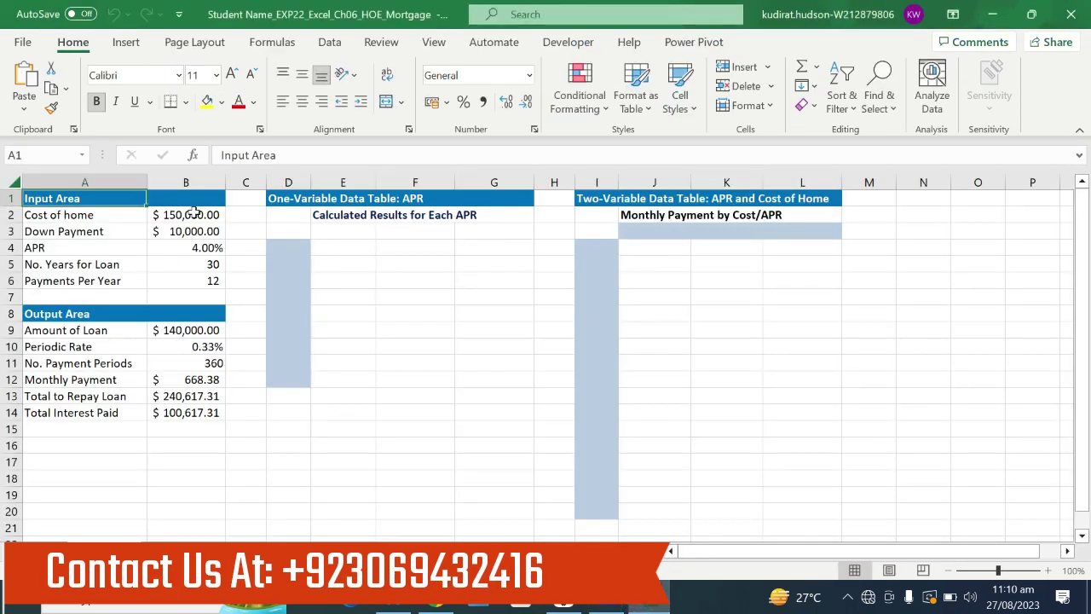
Step: Name cell B2 PurchasePrice via the Name Box and verify it
left_click(194, 213)
left_click(37, 148)
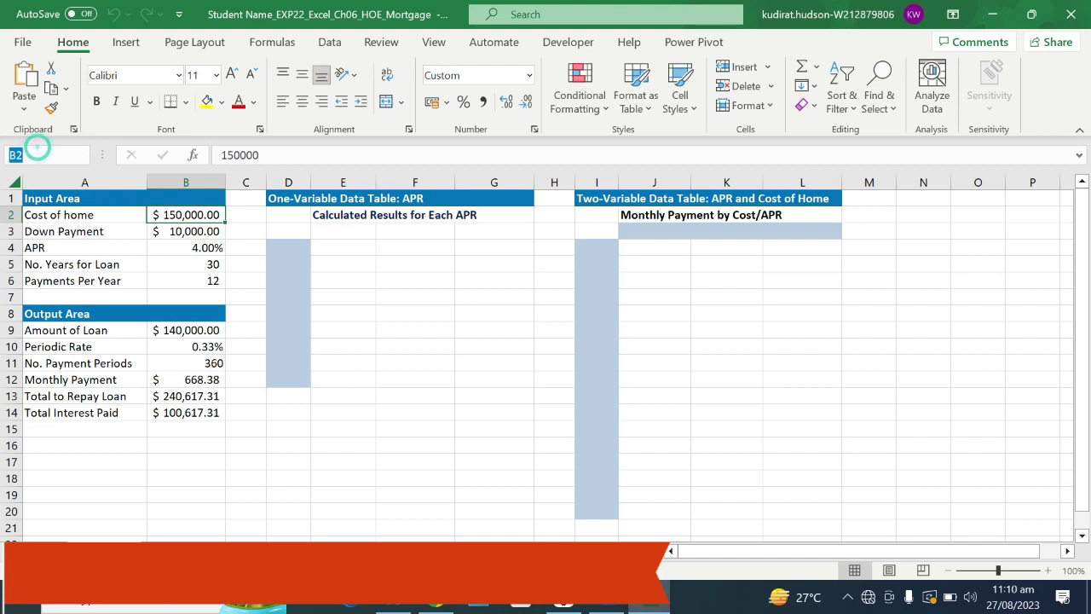
key("ctrl+v")
key("Return")
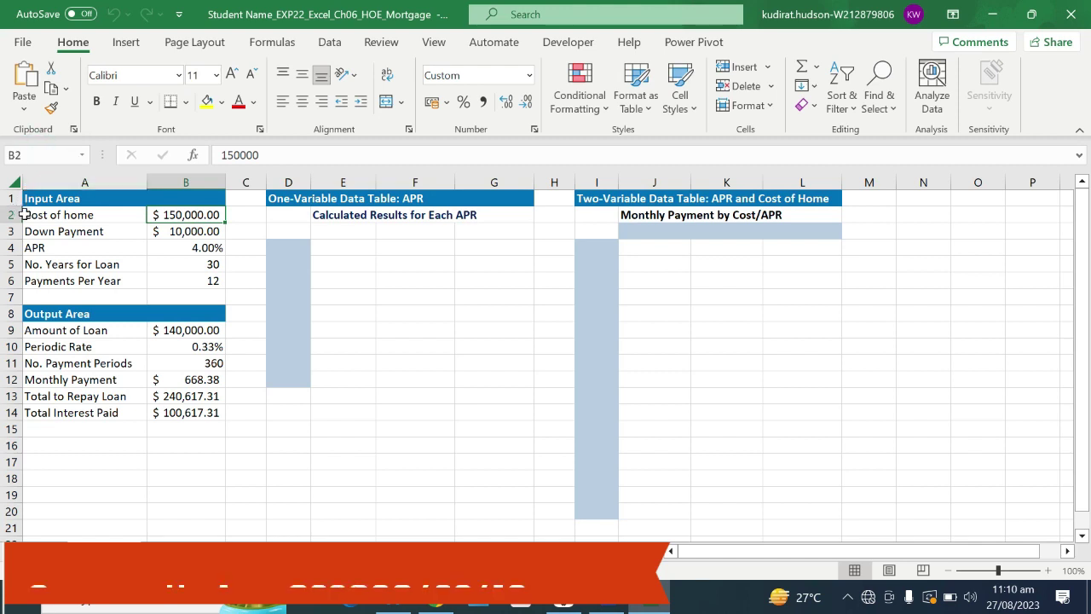
left_click(181, 246)
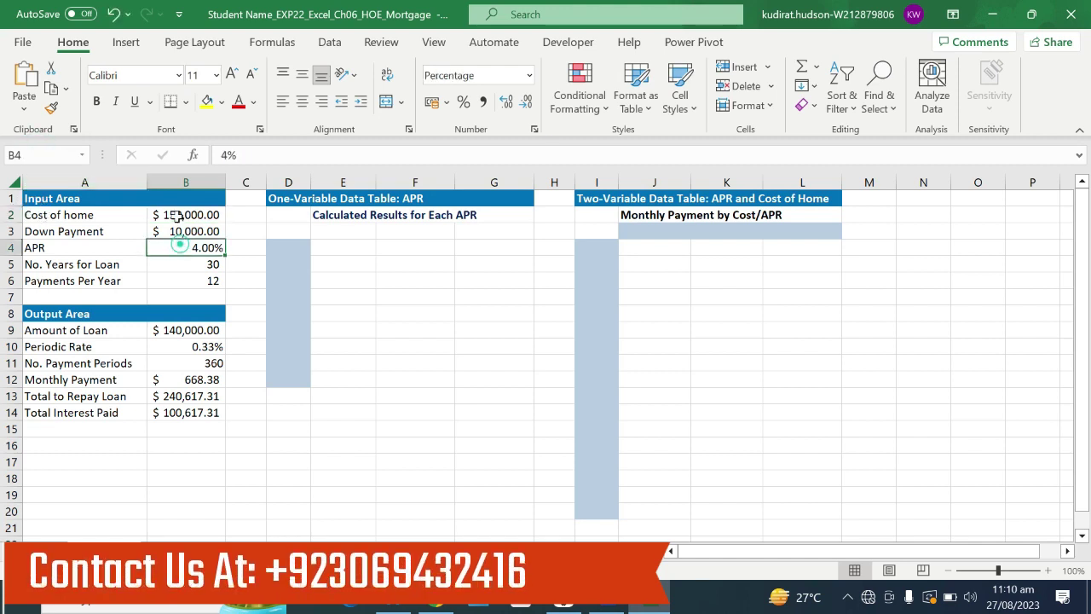
left_click(183, 214)
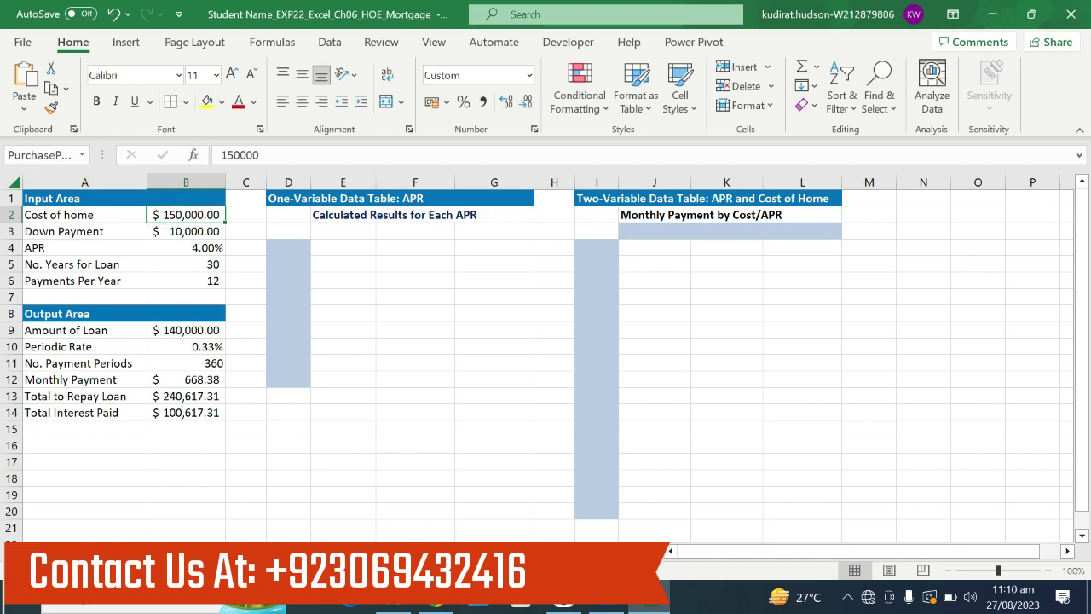
Step: Take DownPayment from the Word instructions, name cell B3 with it, and verify both names
left_click(604, 605)
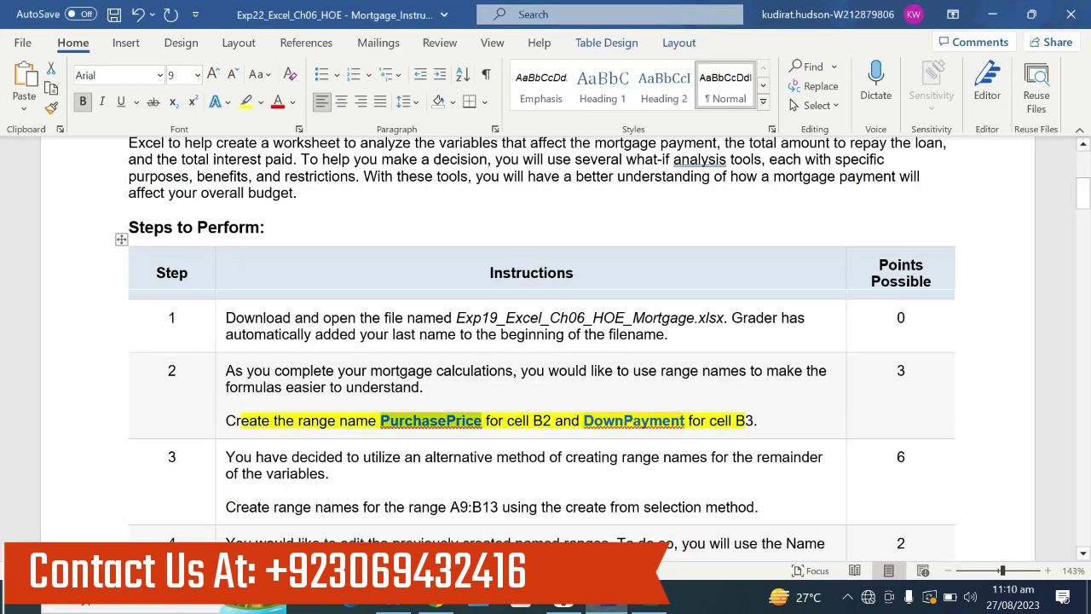
double_click(602, 423)
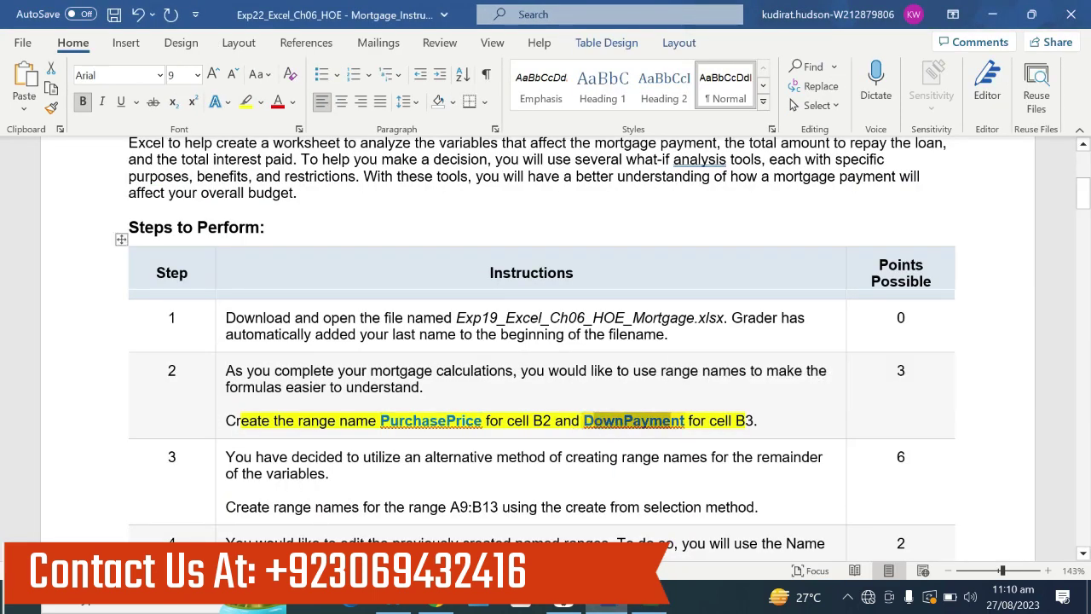
left_click_drag(583, 420, 684, 421)
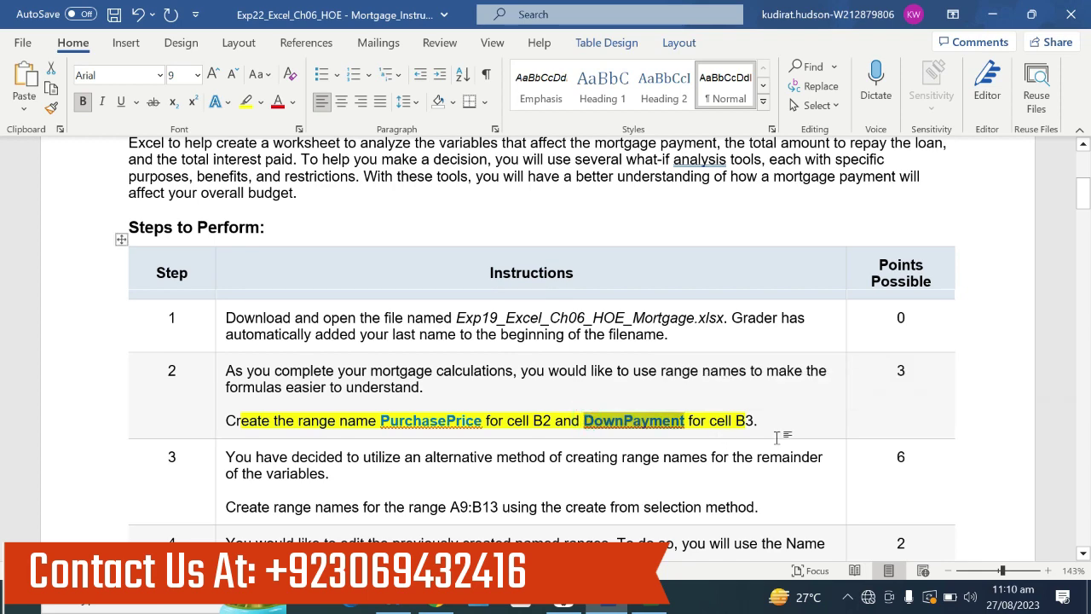
left_click(665, 601)
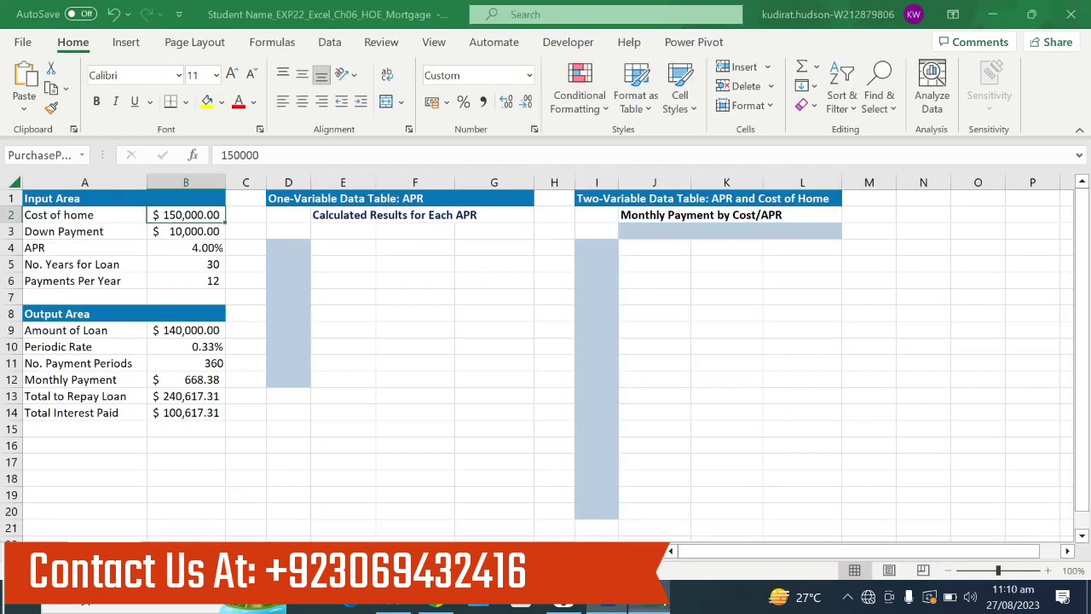
left_click(192, 235)
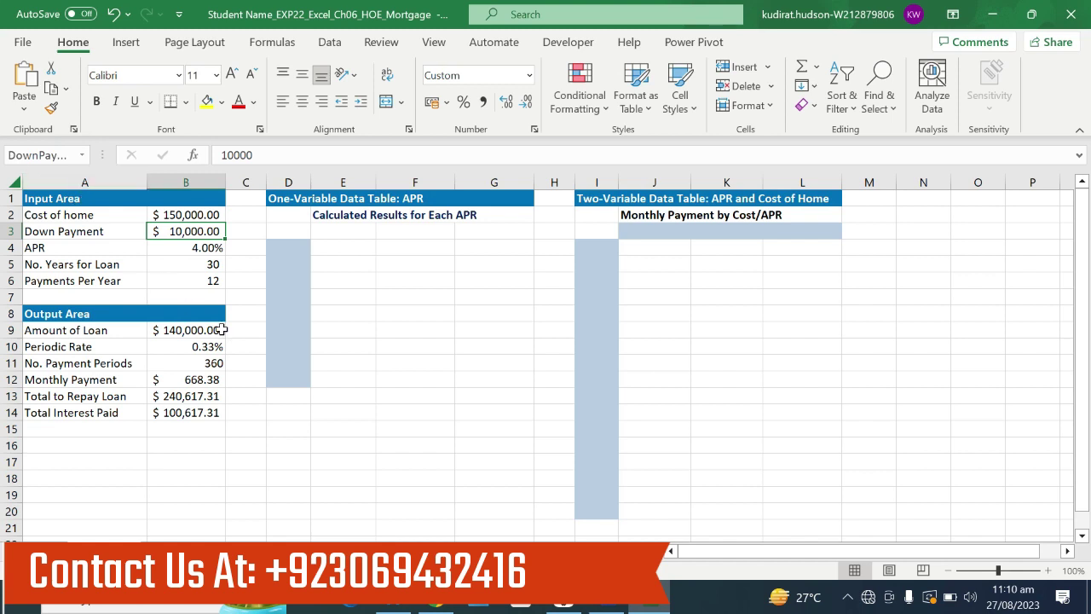
left_click(160, 214)
left_click(171, 233)
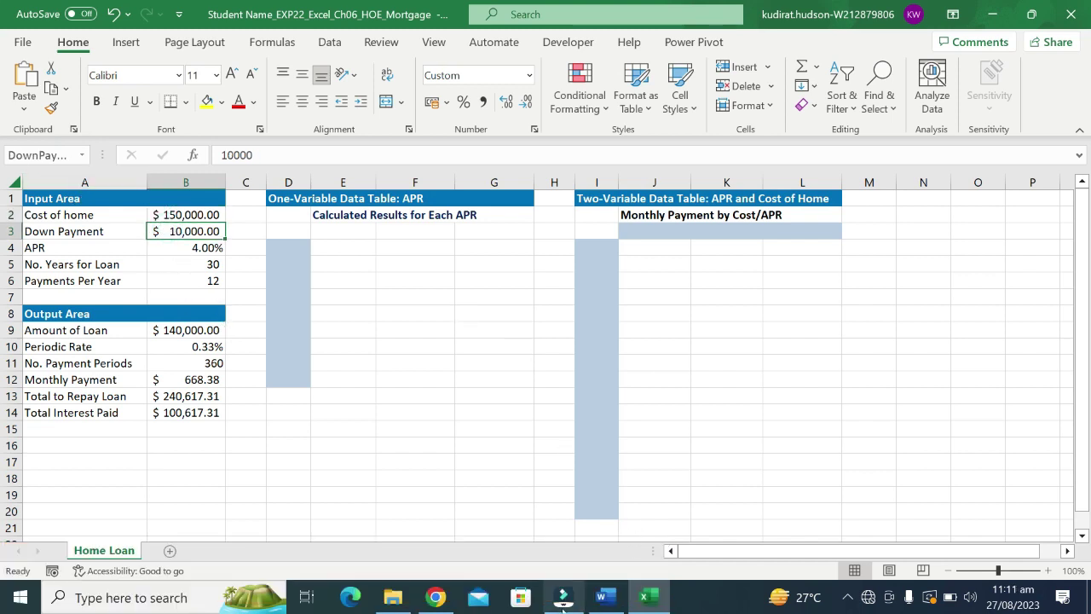
Step: Move the yellow highlight from step 2 to step 3's create-from-selection sentence for A9:B13
left_click(612, 597)
scroll(541, 341, "down", 3)
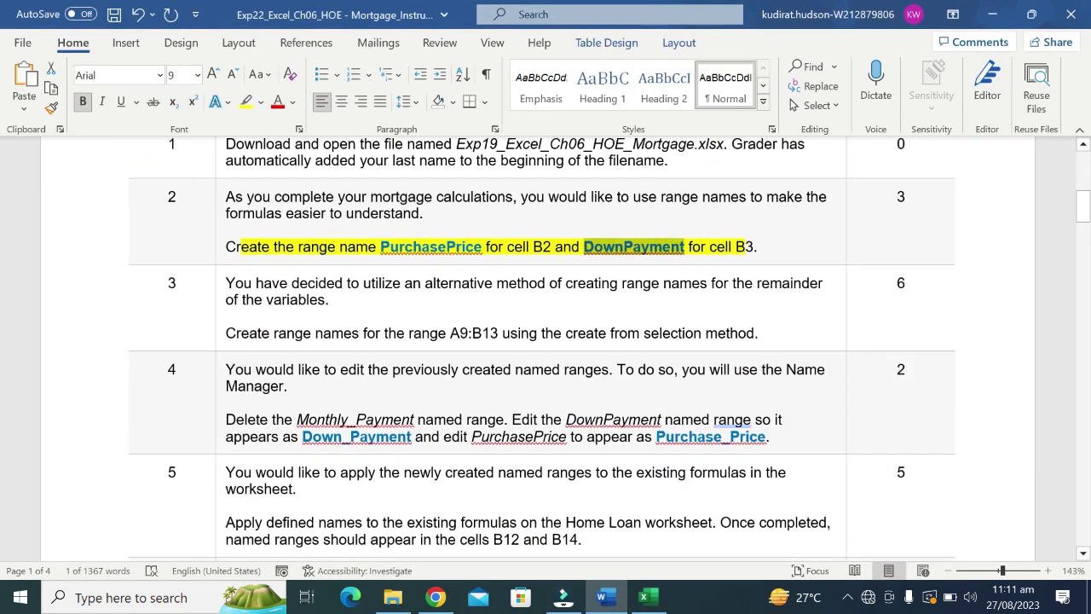
key("ctrl+z")
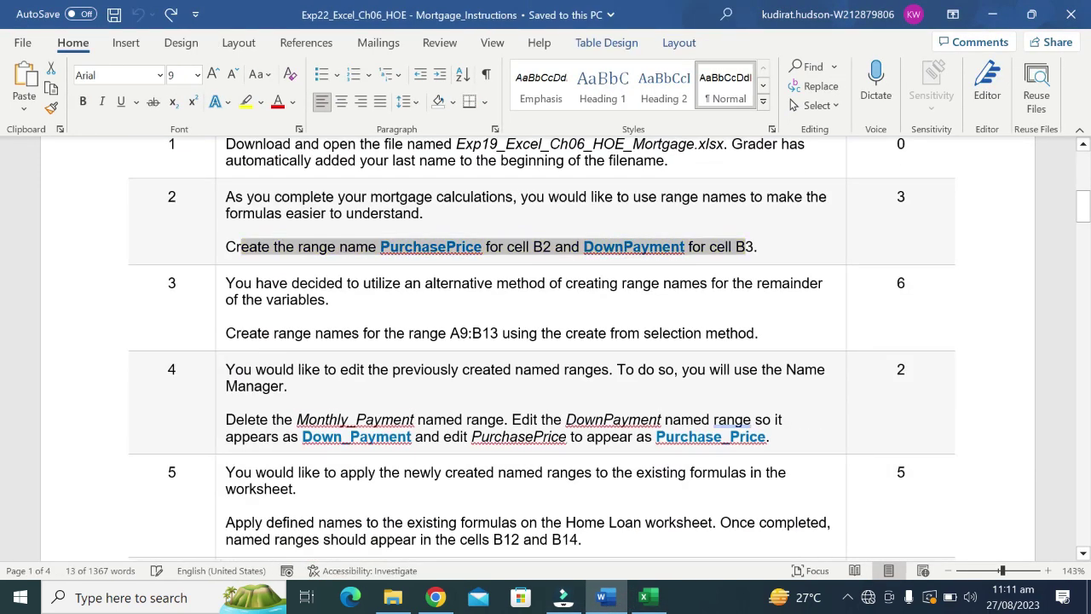
left_click_drag(226, 333, 722, 339)
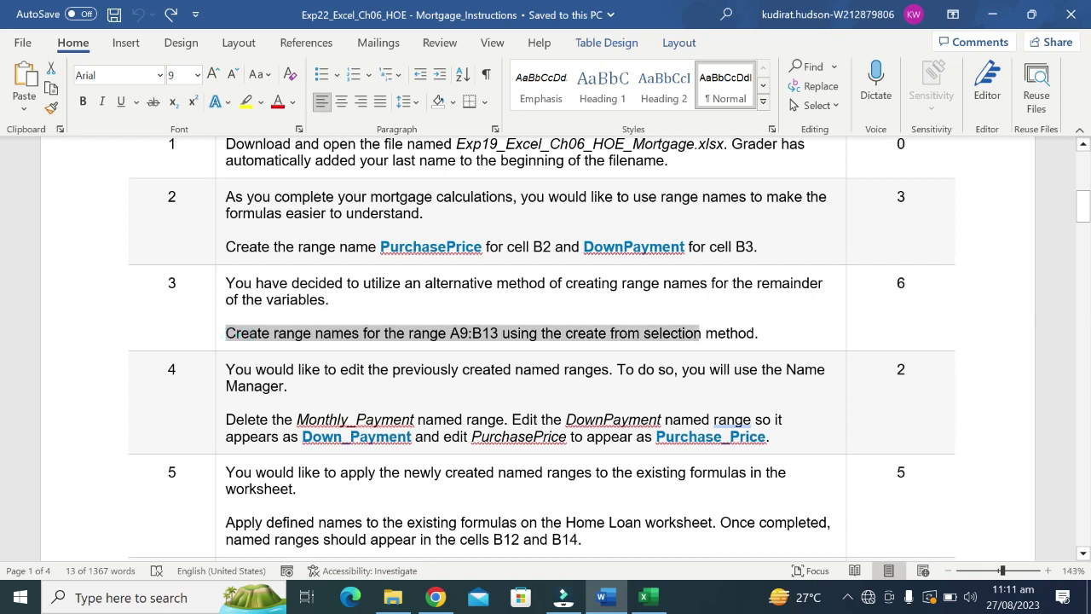
left_click(682, 309)
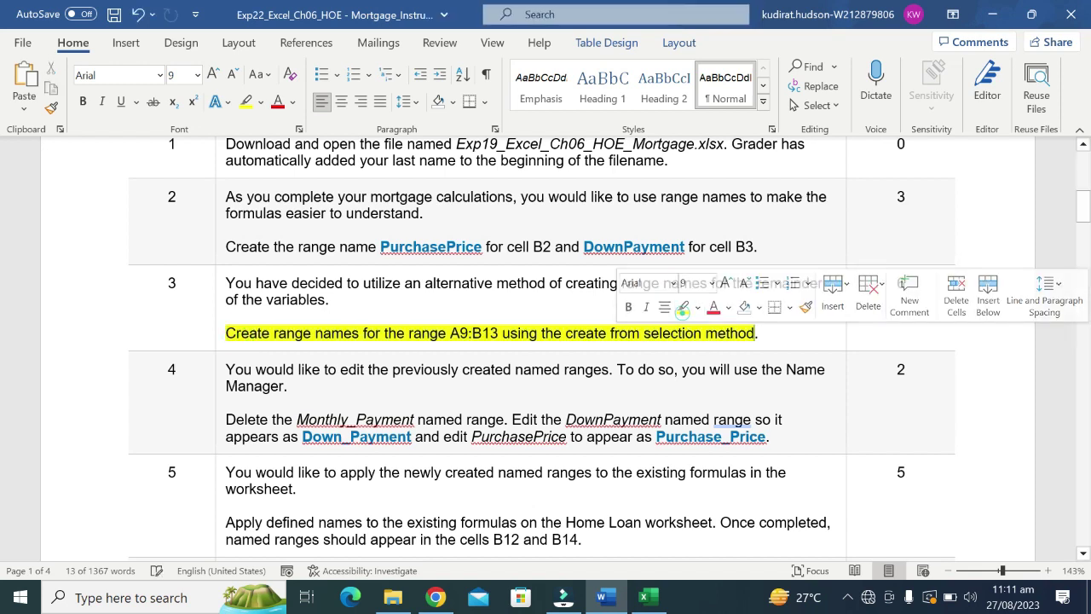
left_click_drag(271, 334, 755, 333)
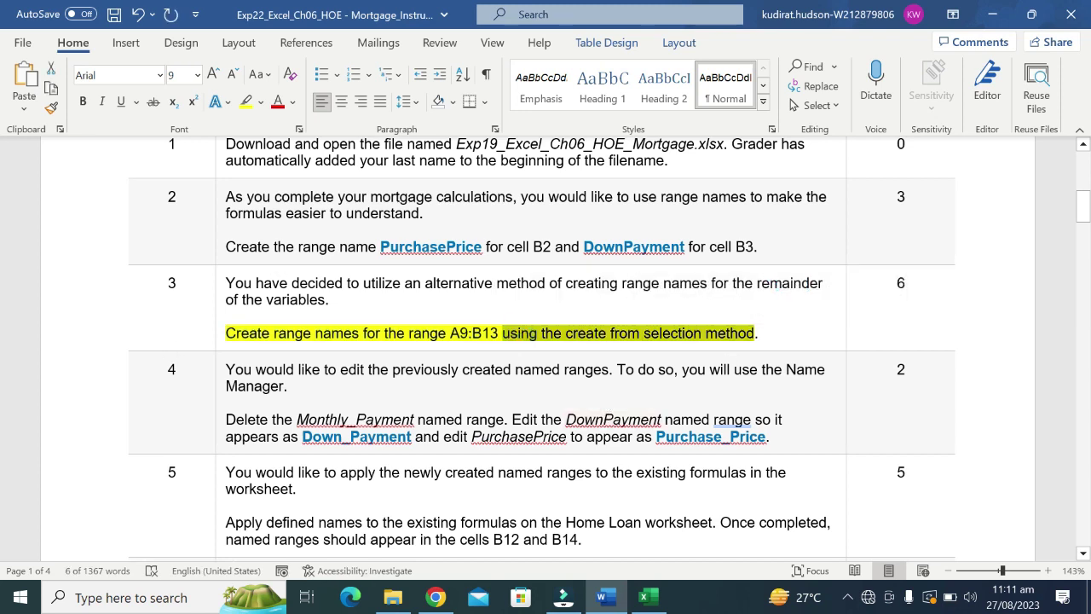
left_click_drag(329, 300, 378, 282)
left_click(498, 319)
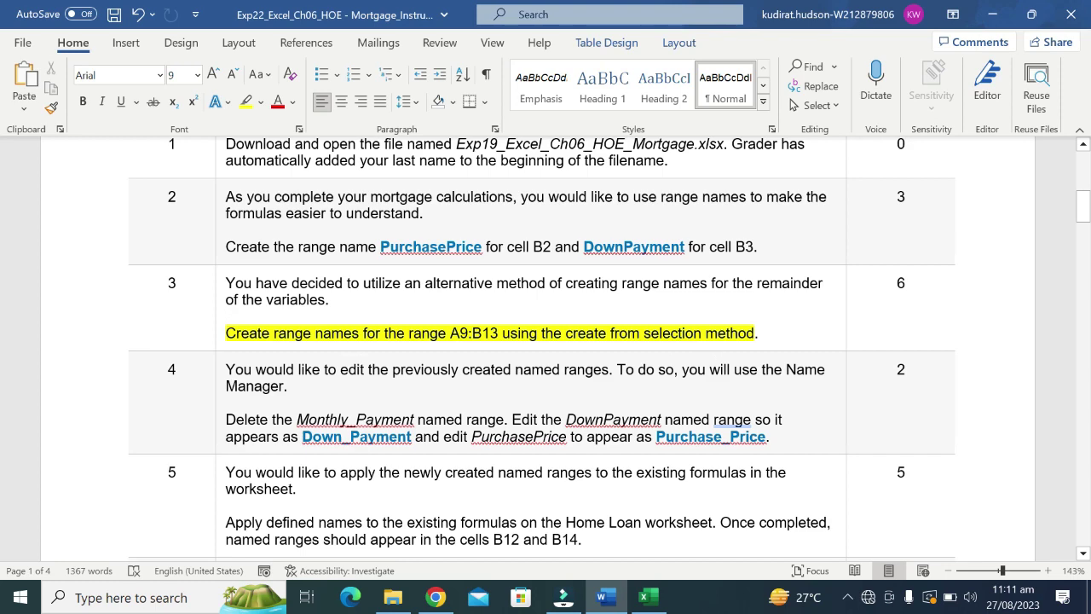
left_click(647, 596)
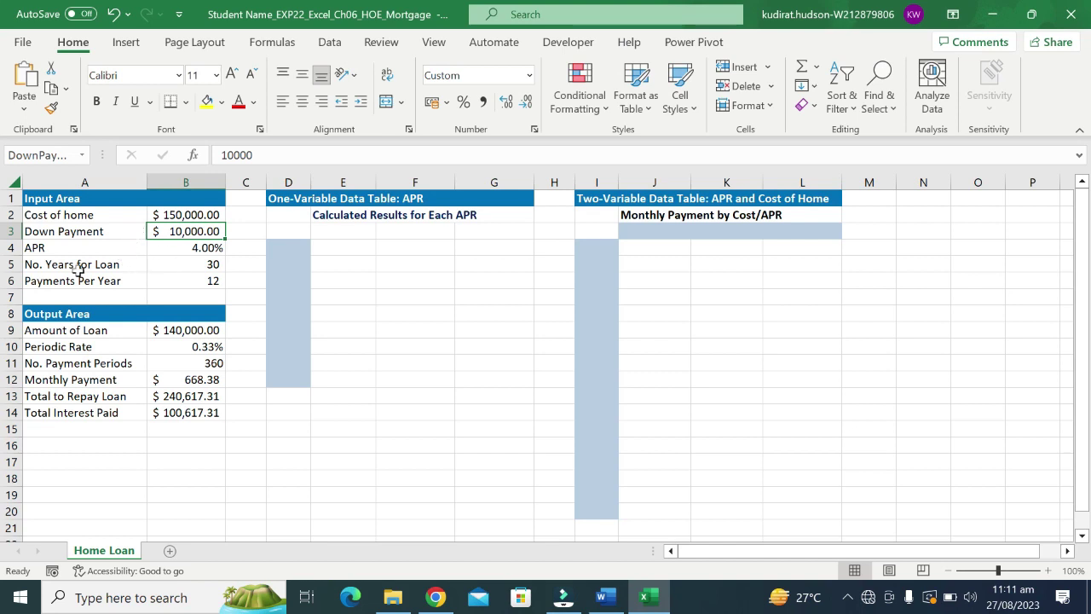
Step: Select A9:B14 and create range names from the left-column labels
left_click(48, 330)
left_click_drag(50, 332, 197, 412)
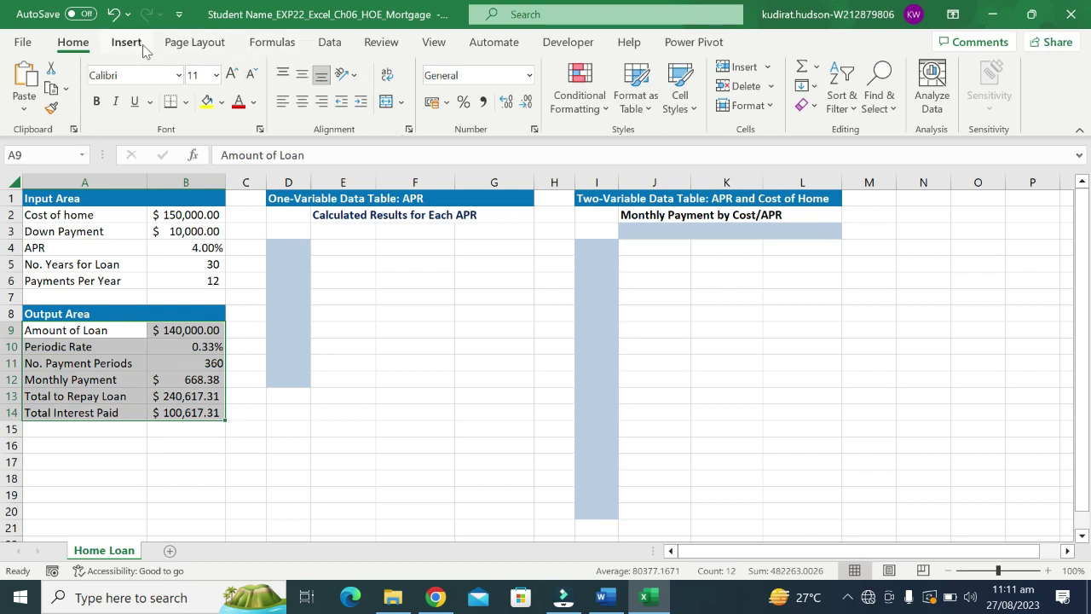
left_click(181, 43)
left_click(264, 44)
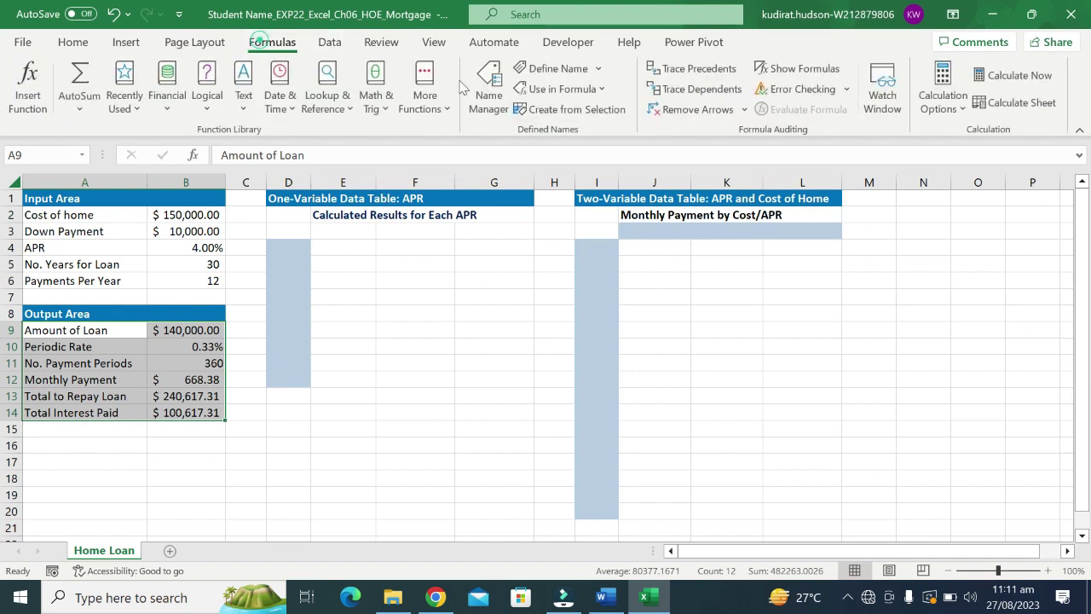
left_click(567, 108)
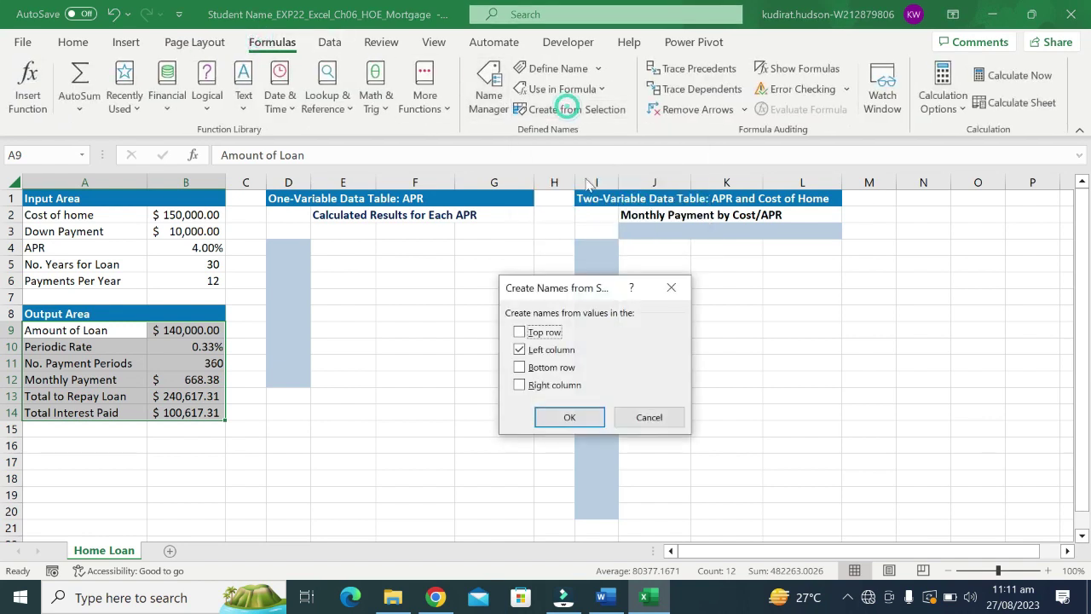
left_click(569, 416)
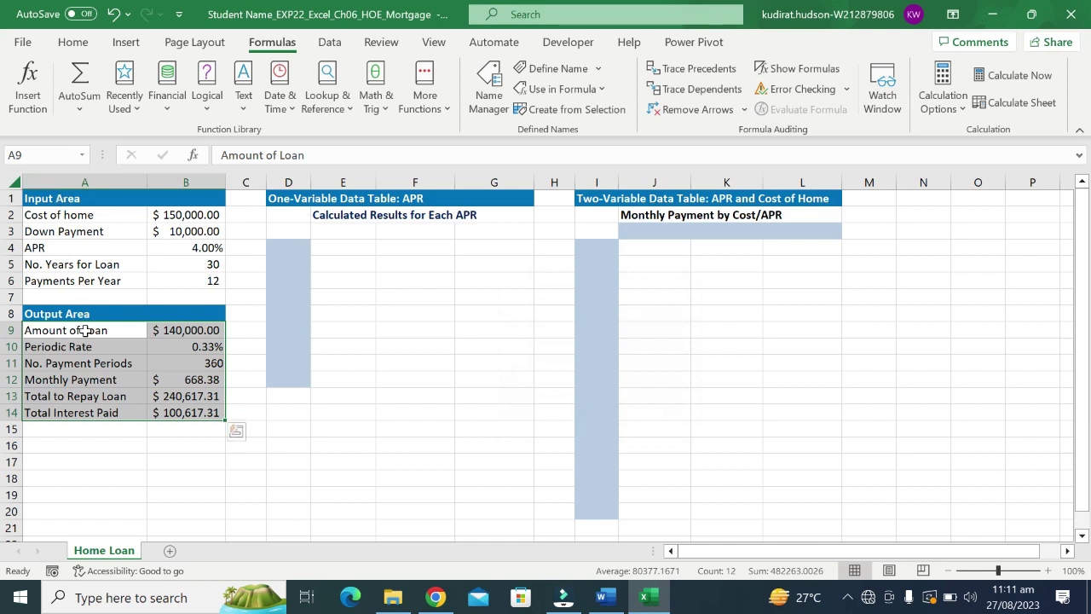
Step: Rerun Create from Selection, trying Right column and Bottom row before confirming Left column only
left_click(588, 109)
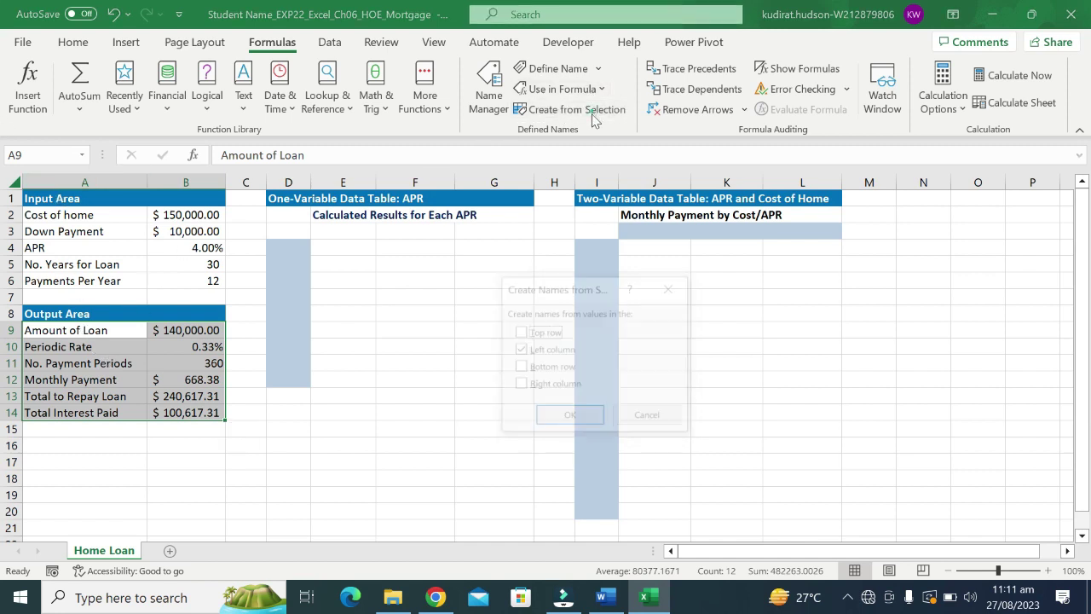
left_click(519, 385)
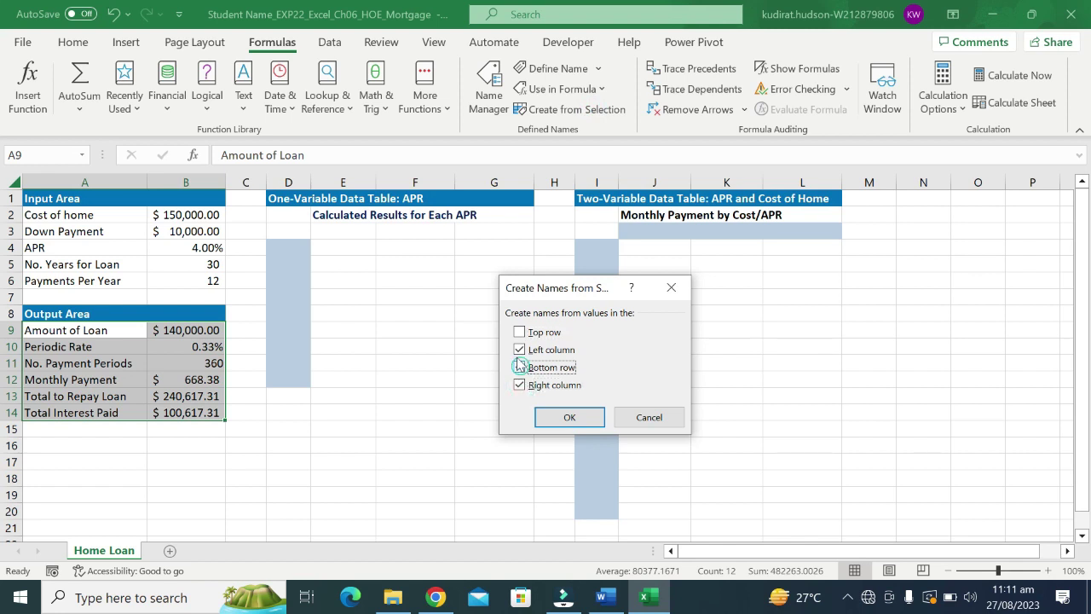
left_click(519, 349)
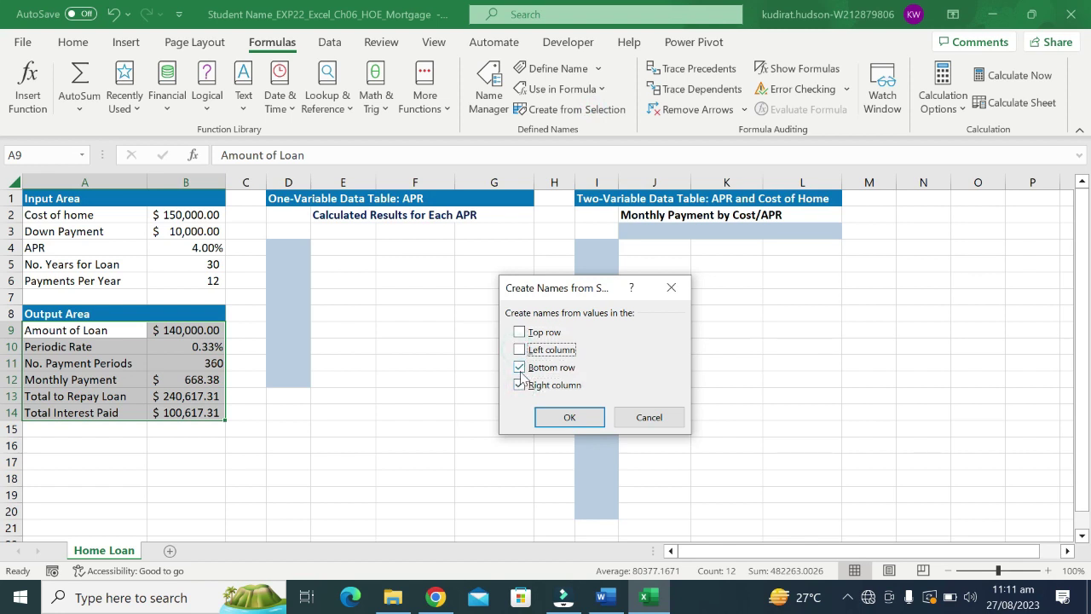
left_click(520, 371)
left_click(519, 349)
left_click(568, 416)
left_click(366, 400)
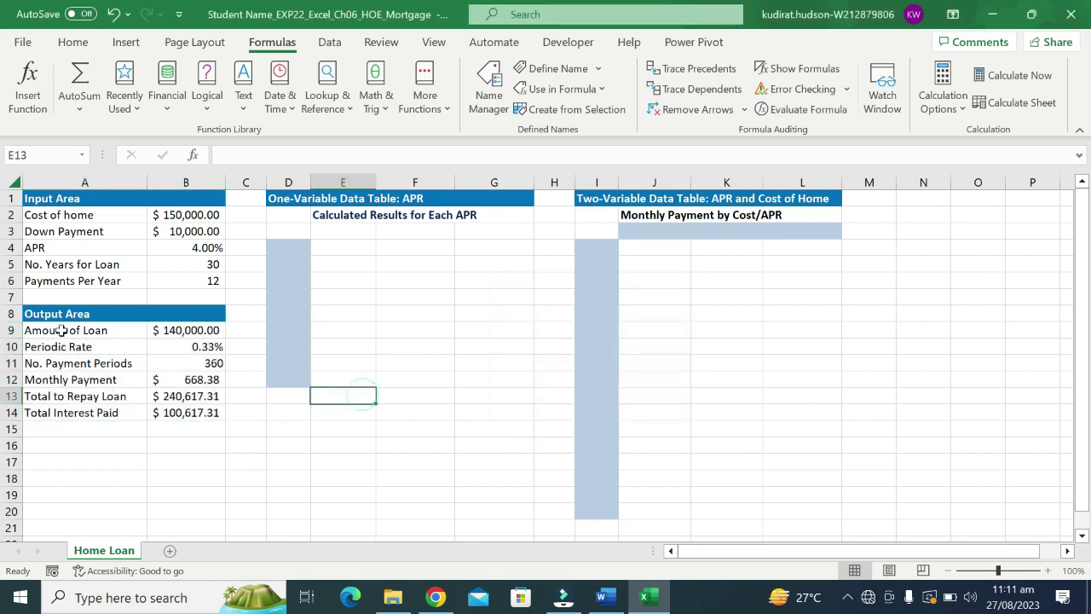
left_click_drag(60, 330, 189, 409)
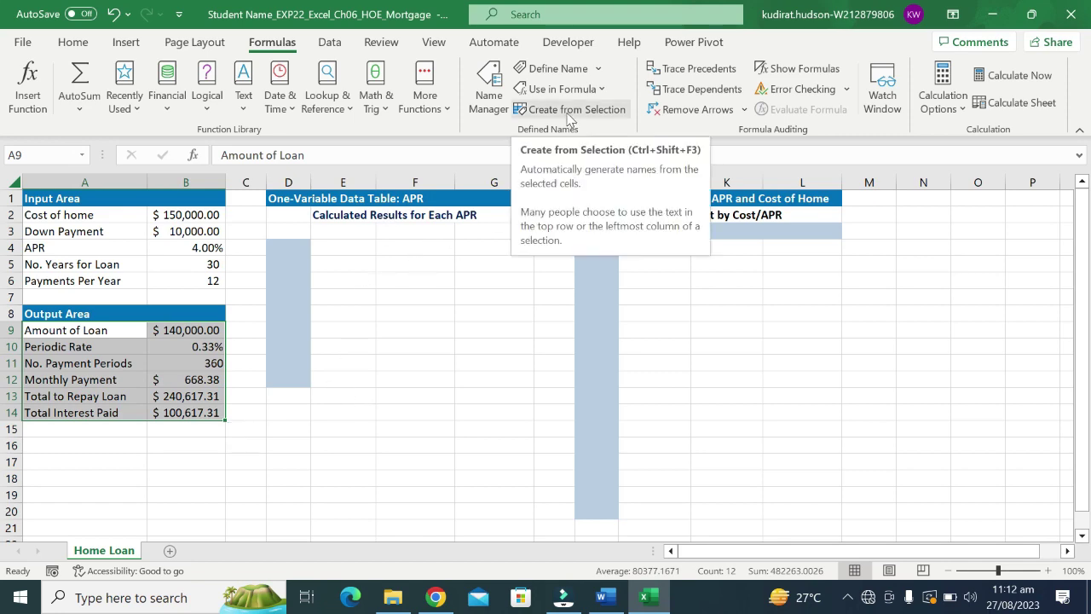
Step: Inspect the Amount_of_Loan name in Name Manager, cancelling the edit without changes
left_click(488, 92)
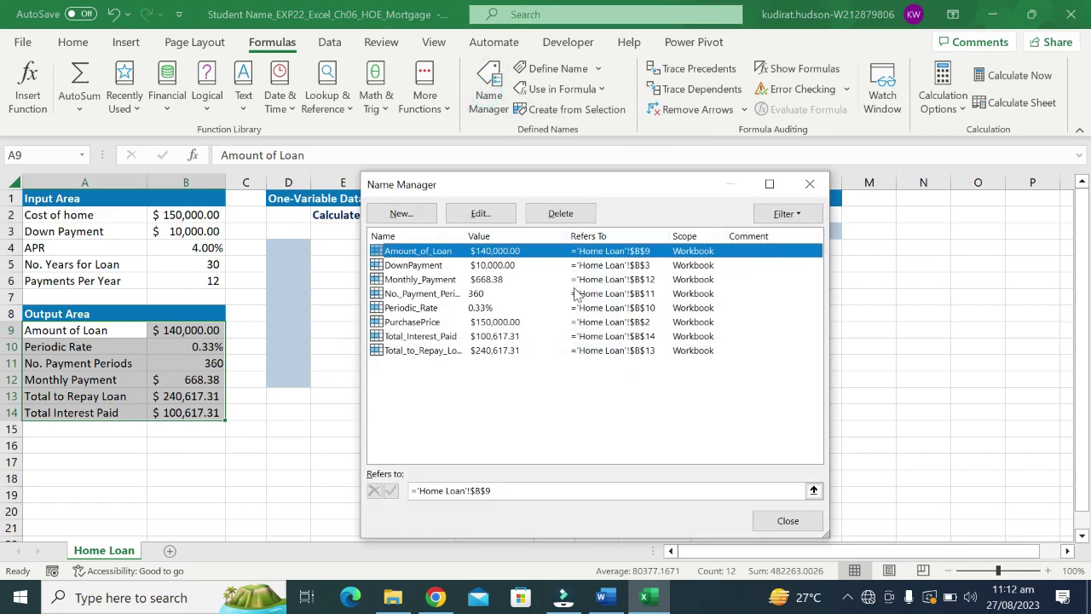
left_click(480, 213)
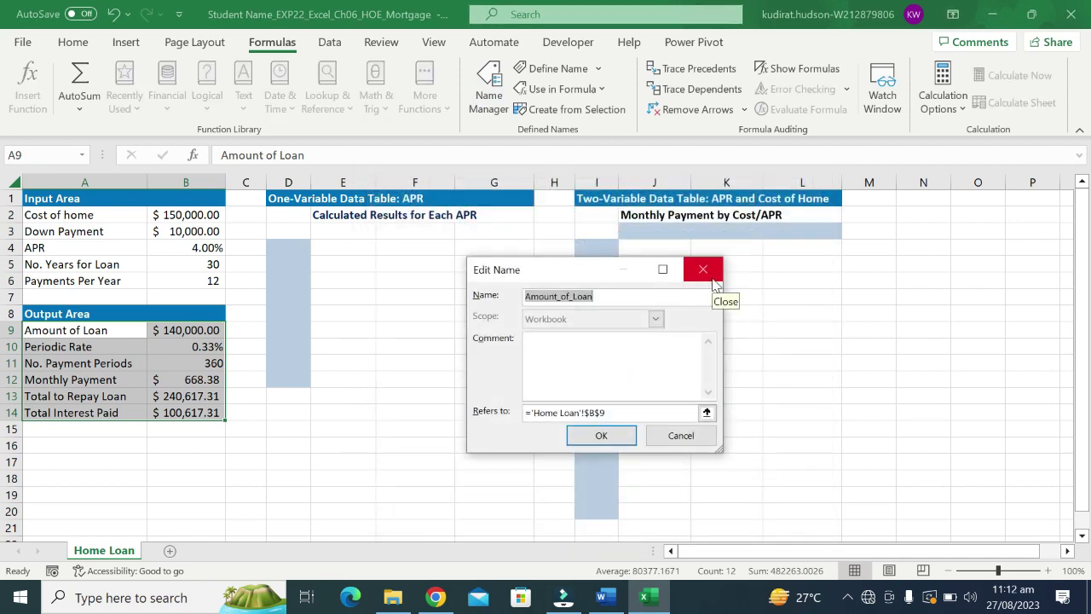
left_click(712, 278)
left_click(810, 183)
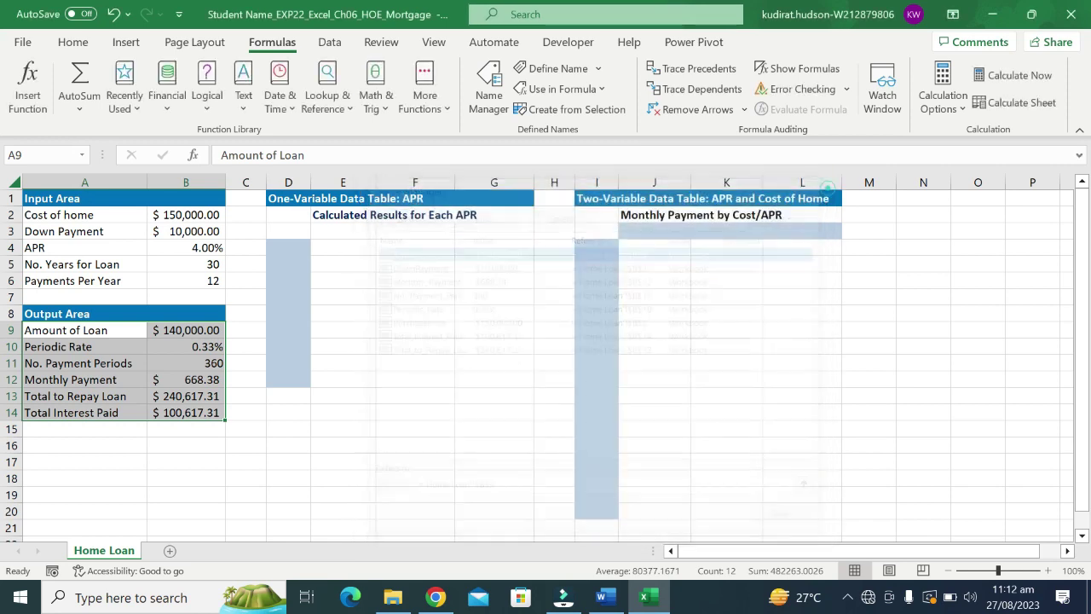
left_click(620, 113)
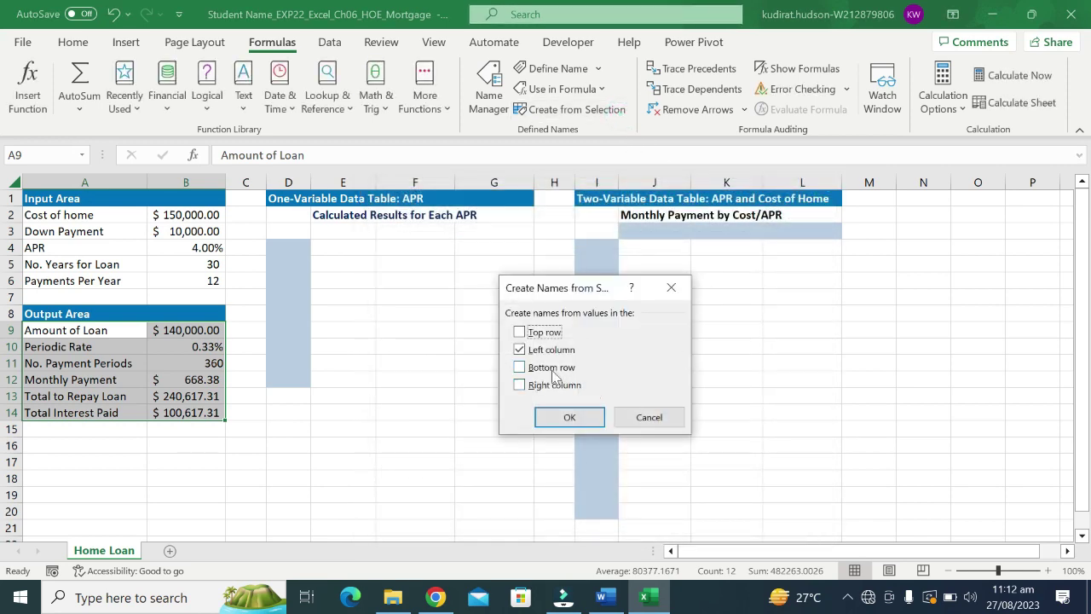
Step: Reselect A9:B14 and create names again from the left-column labels
left_click(521, 386)
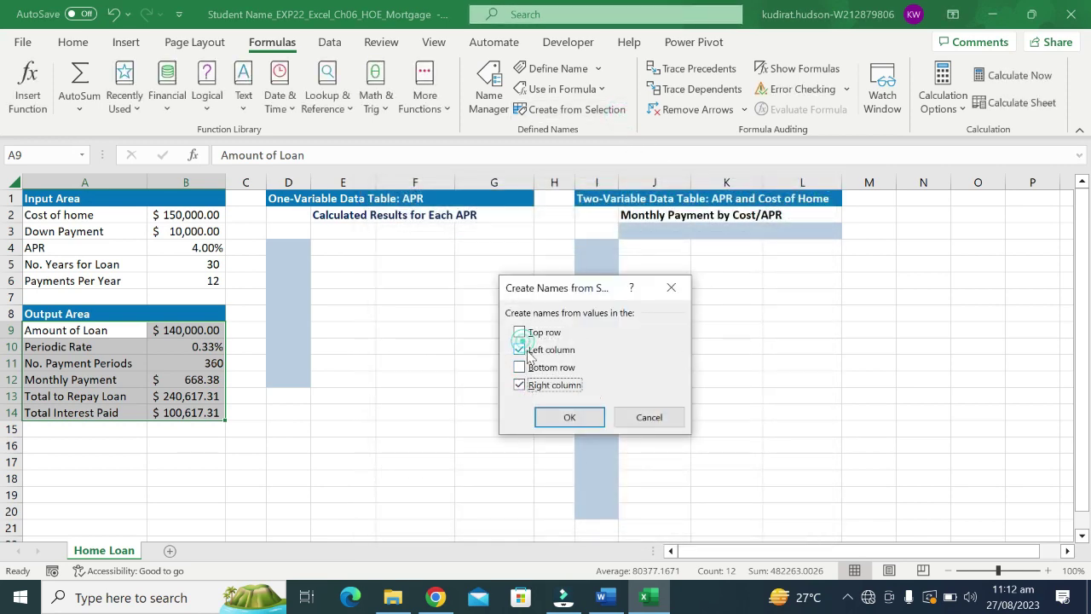
left_click(575, 415)
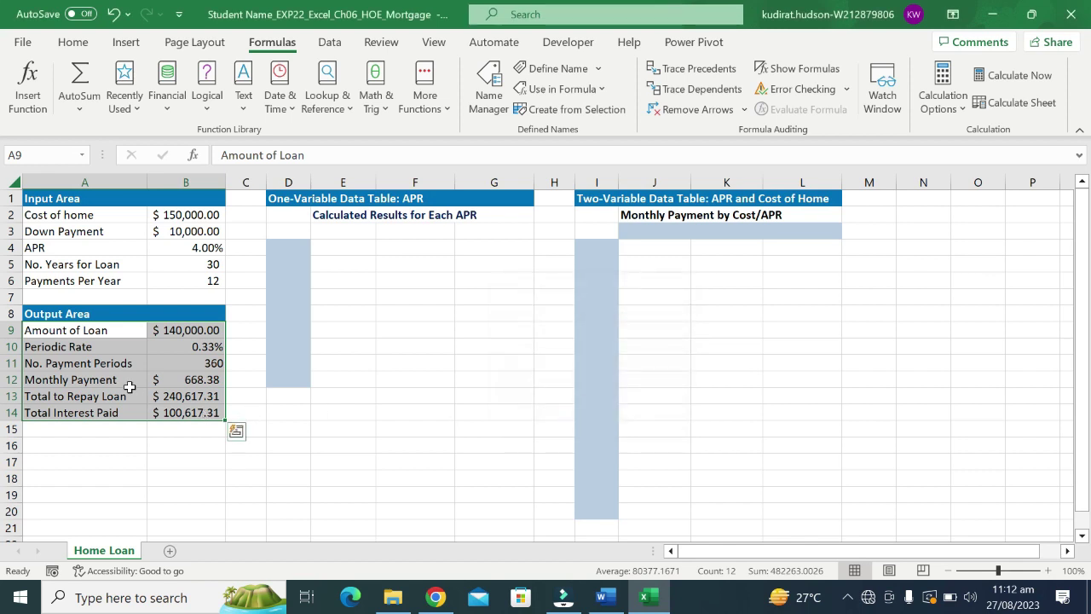
left_click(81, 346)
left_click_drag(68, 332, 217, 413)
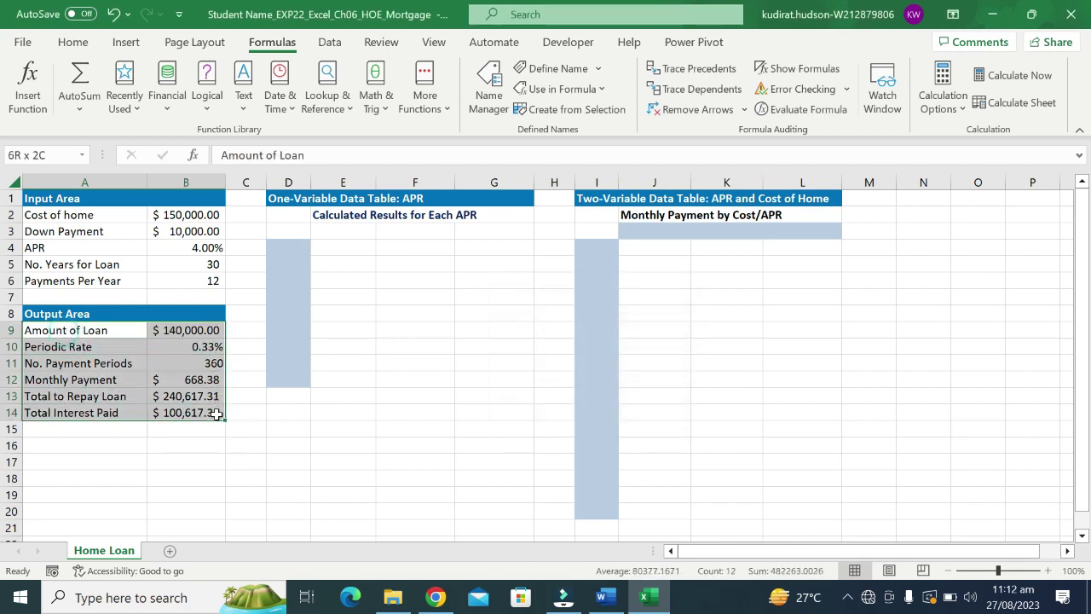
left_click(620, 113)
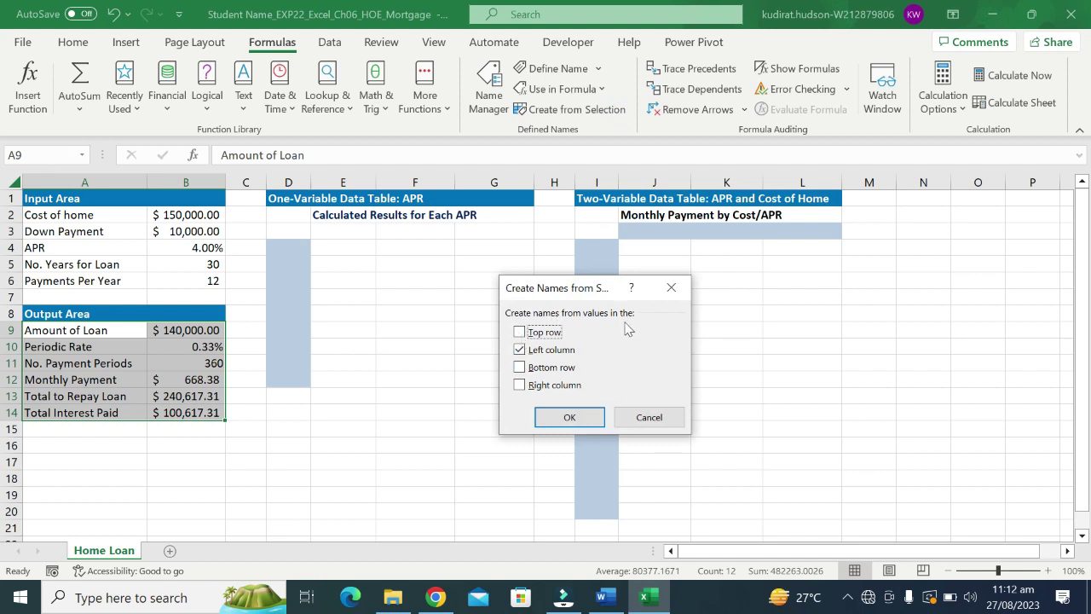
left_click(569, 417)
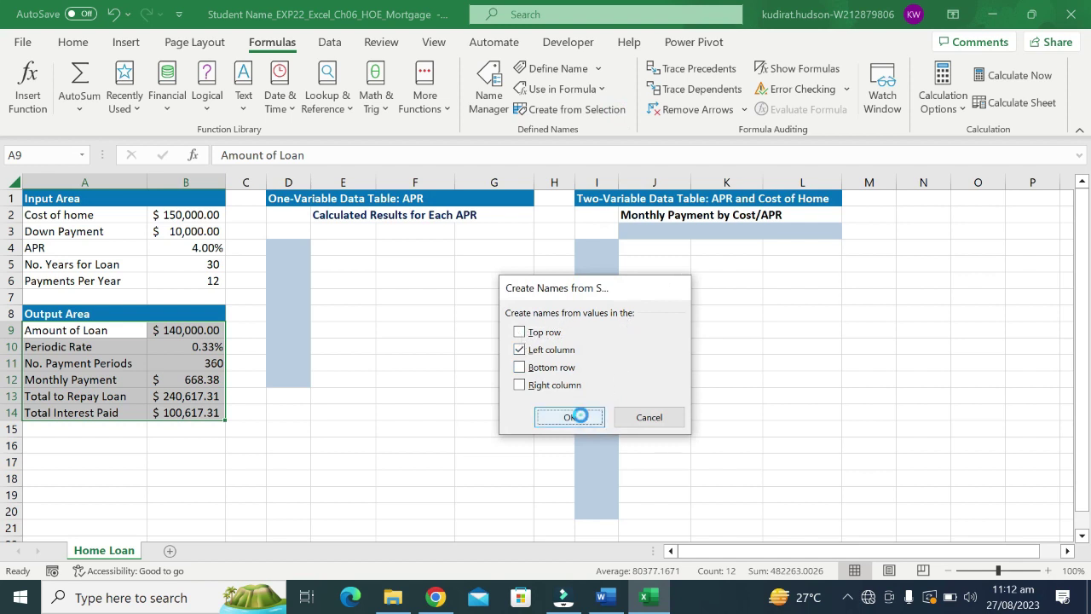
Step: Select A9:B9 and create the Amount of Loan name from its left-column label
left_click(162, 364)
left_click_drag(122, 331, 187, 331)
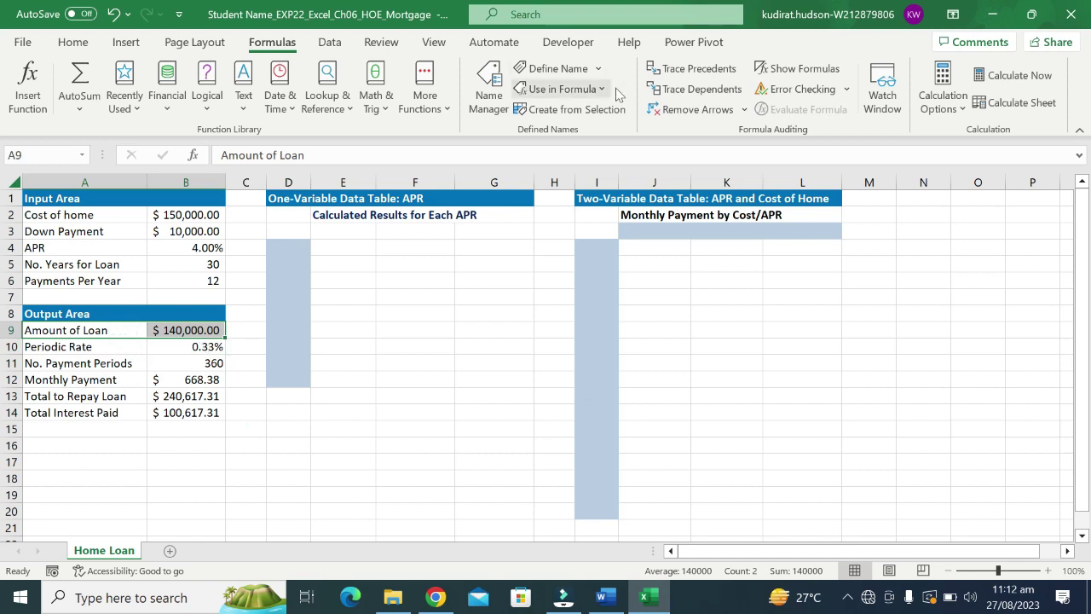
left_click(569, 110)
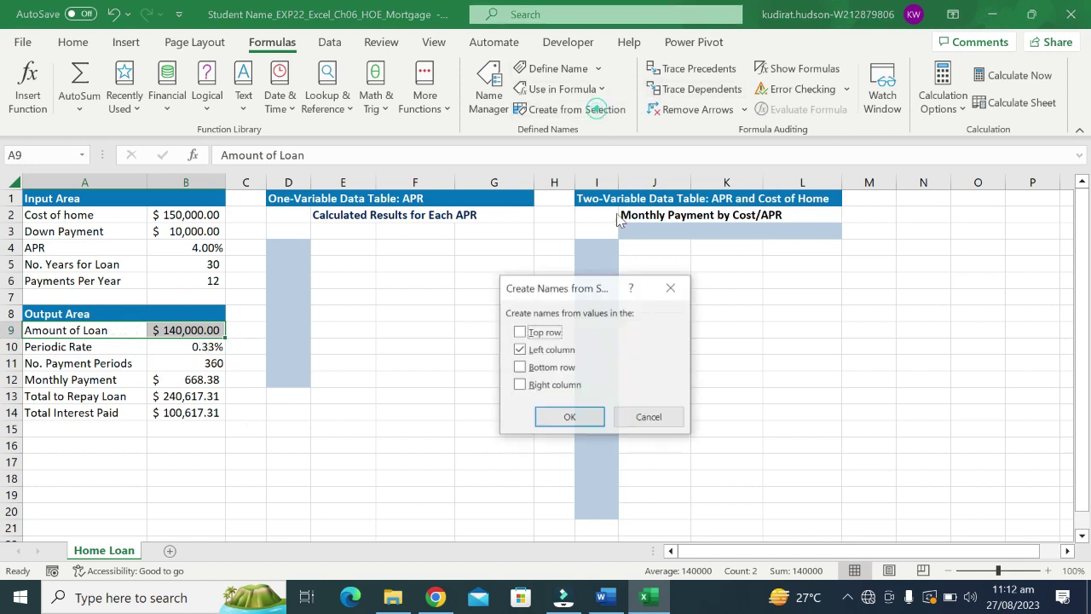
left_click(566, 416)
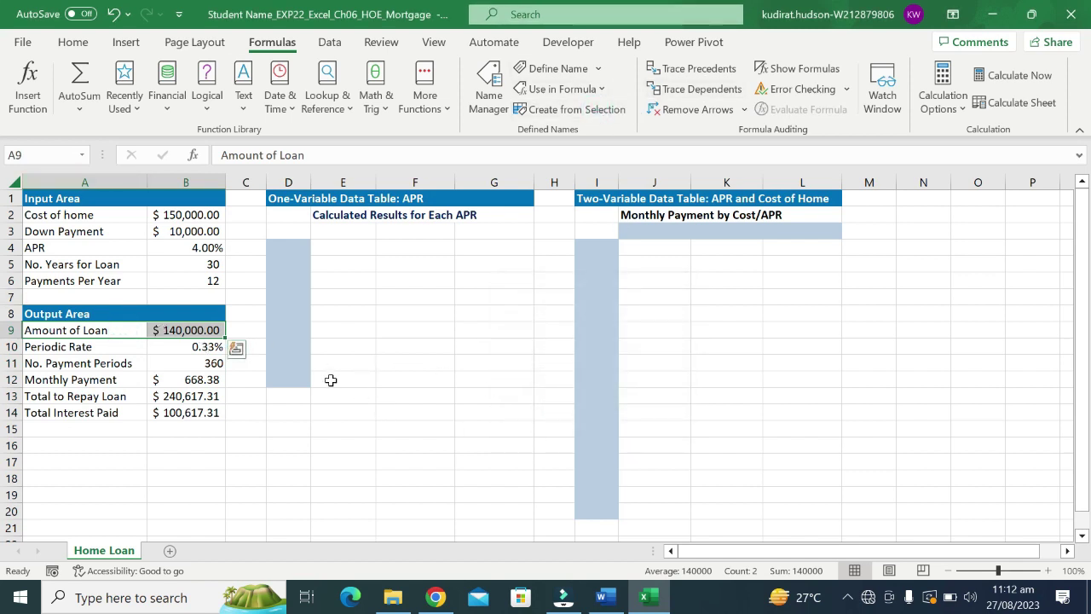
left_click(330, 380)
left_click(187, 333)
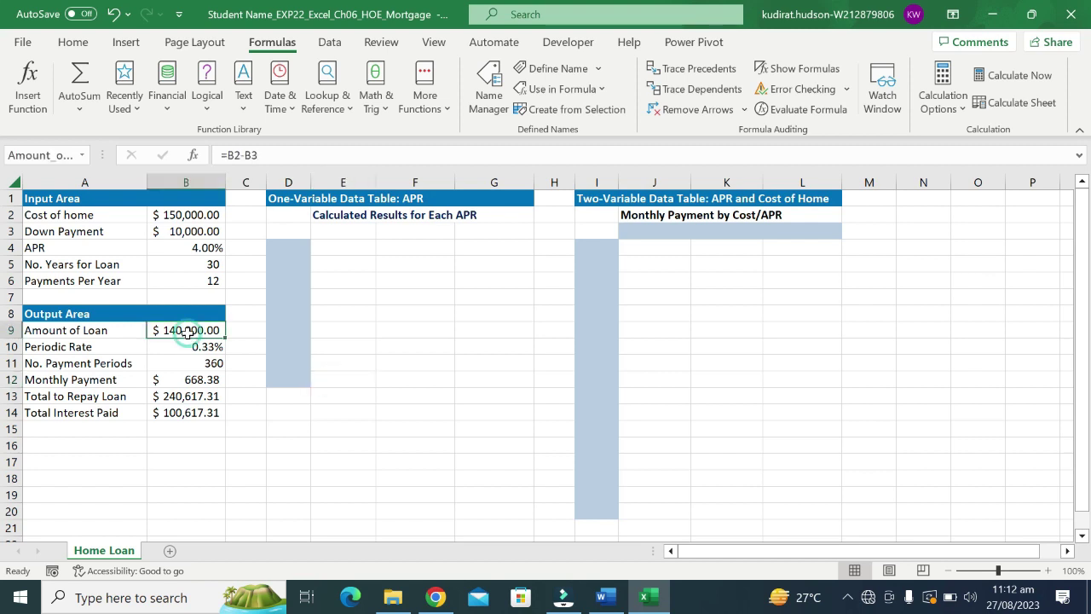
left_click(187, 346)
left_click(194, 378)
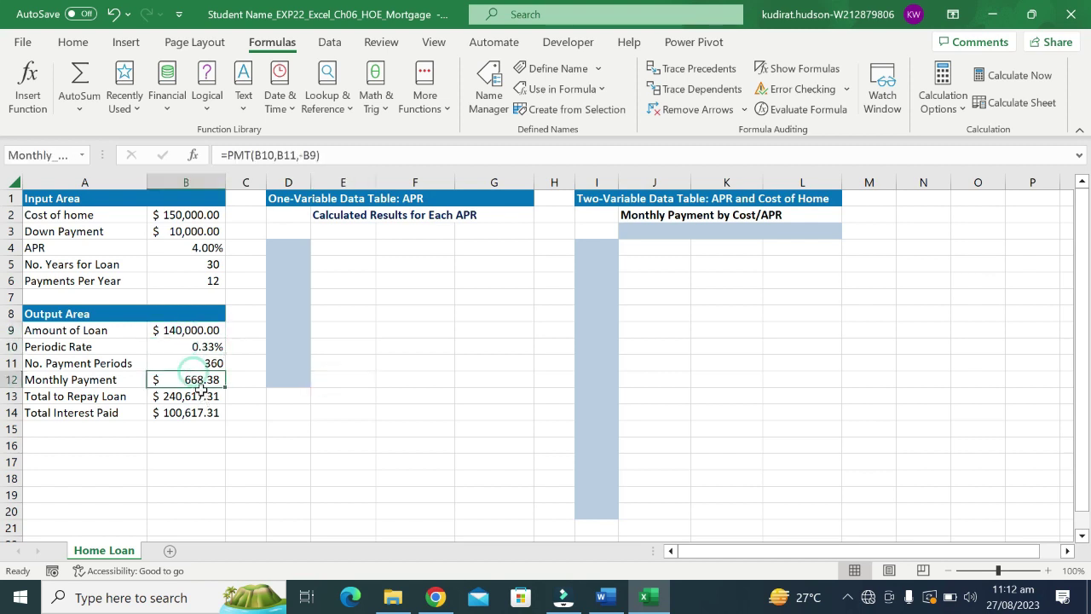
left_click(204, 396)
left_click(205, 412)
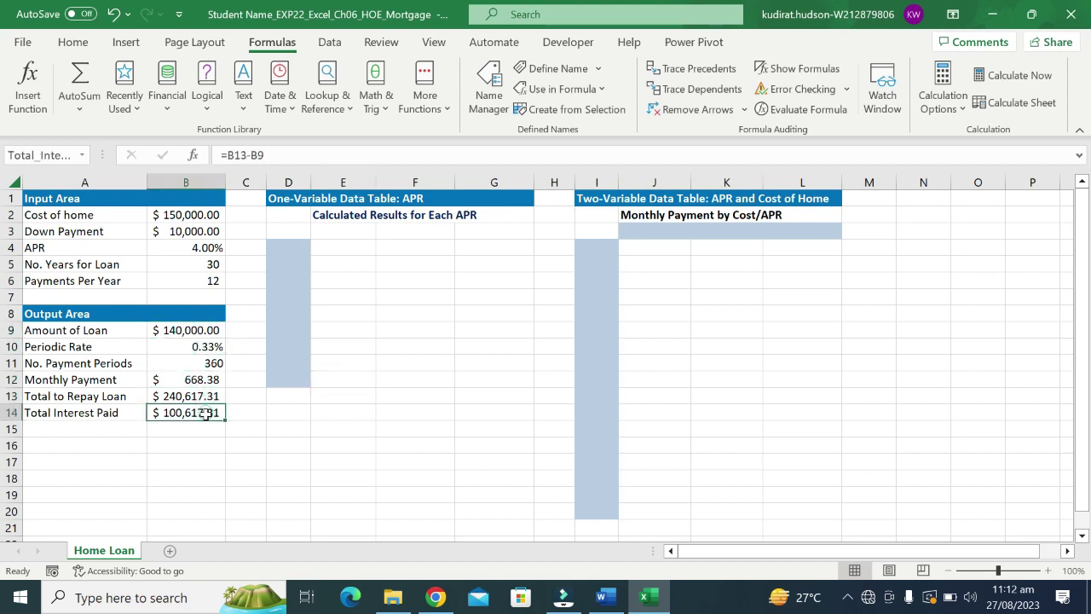
left_click(206, 335)
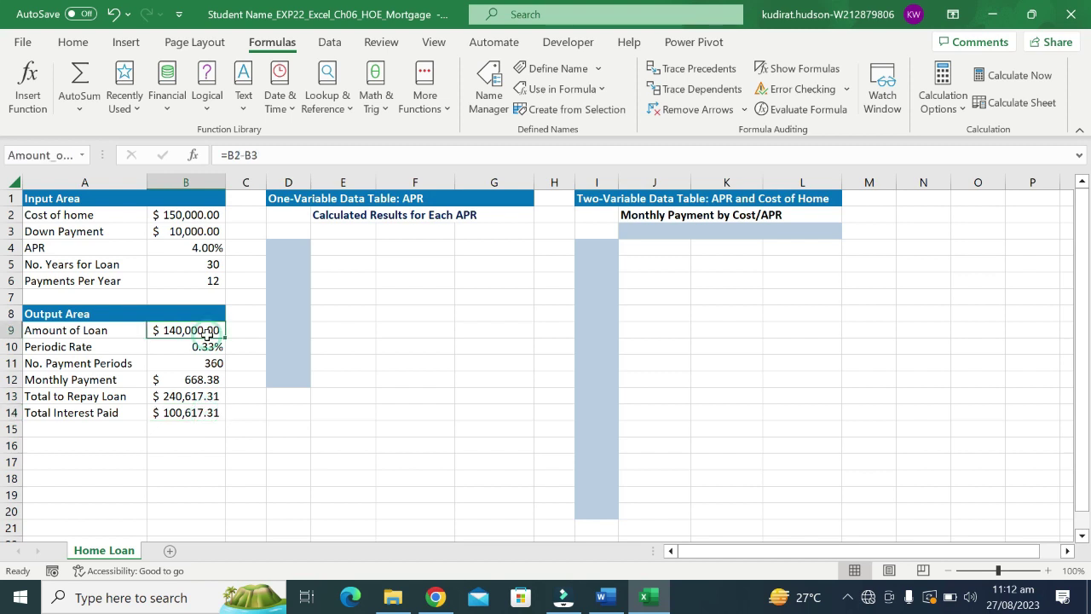
left_click(205, 361)
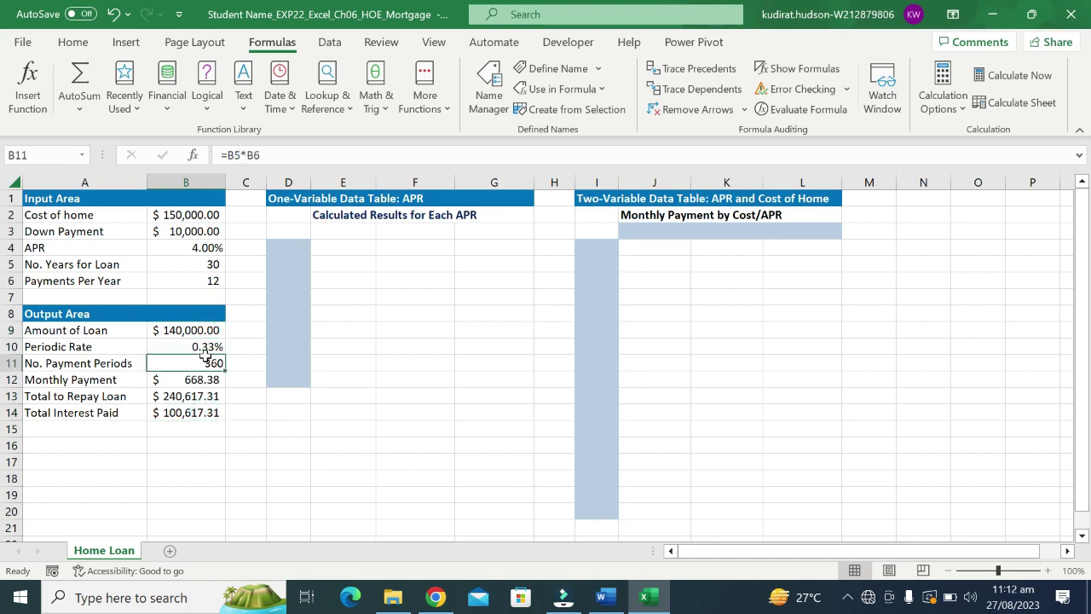
left_click(205, 349)
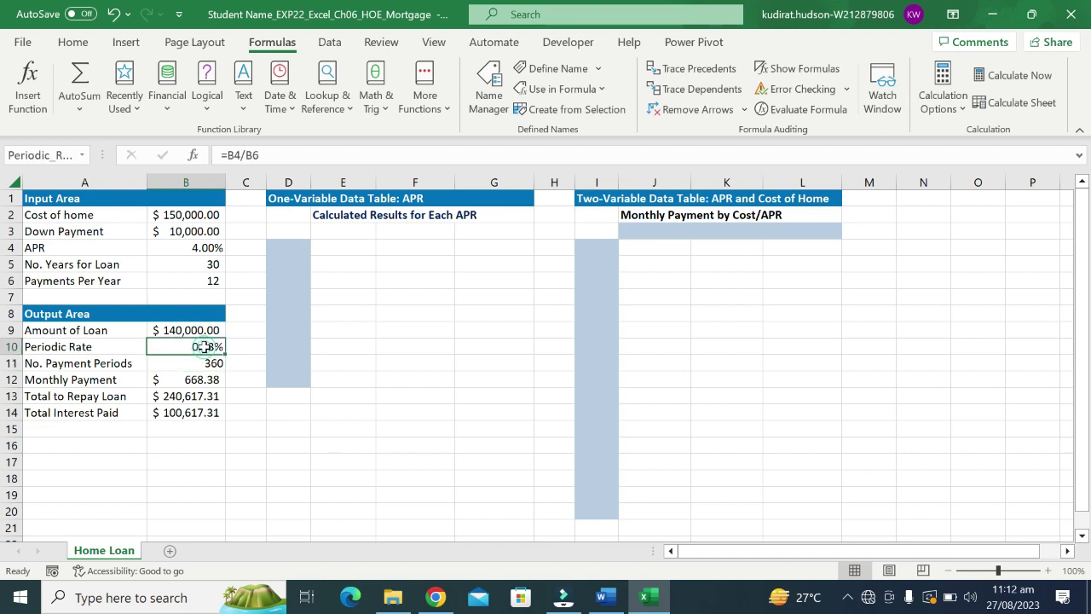
left_click(90, 329)
left_click_drag(90, 328, 186, 405)
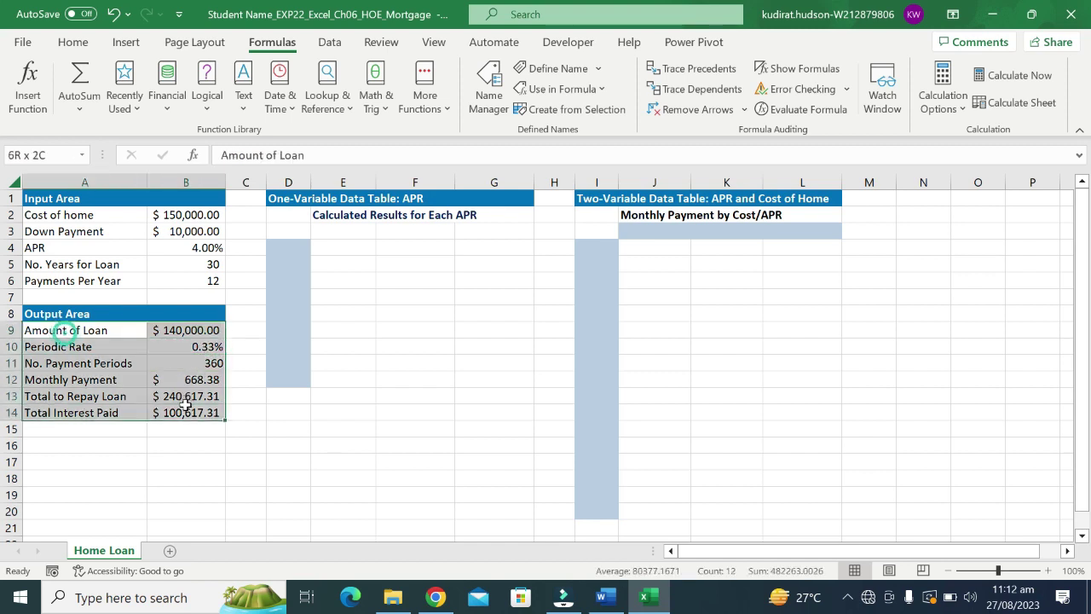
left_click(268, 402)
left_click(205, 348)
left_click(203, 363)
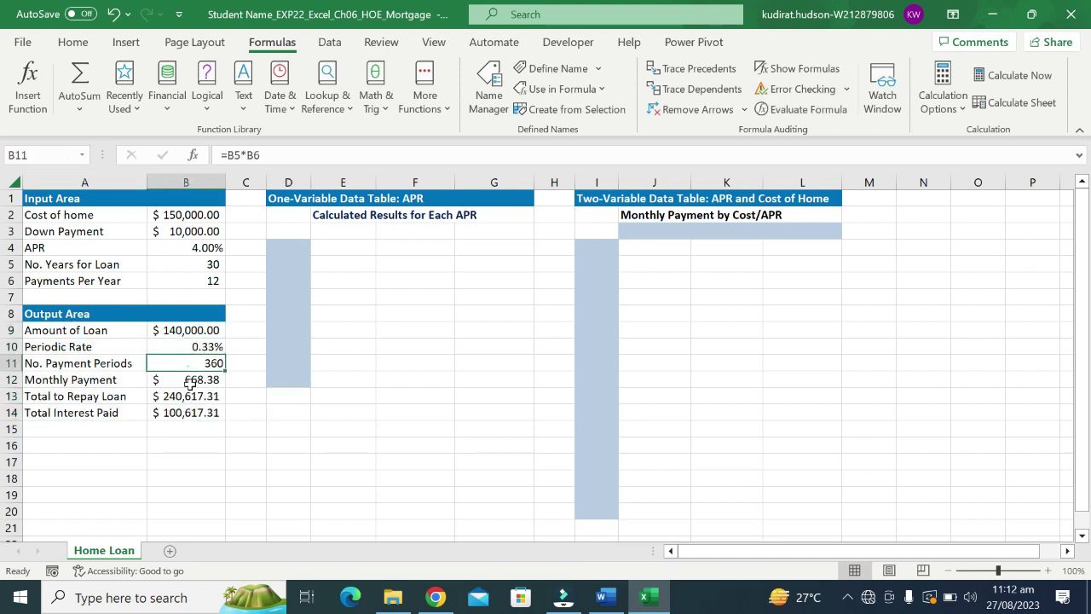
left_click(193, 380)
left_click(196, 396)
left_click(198, 412)
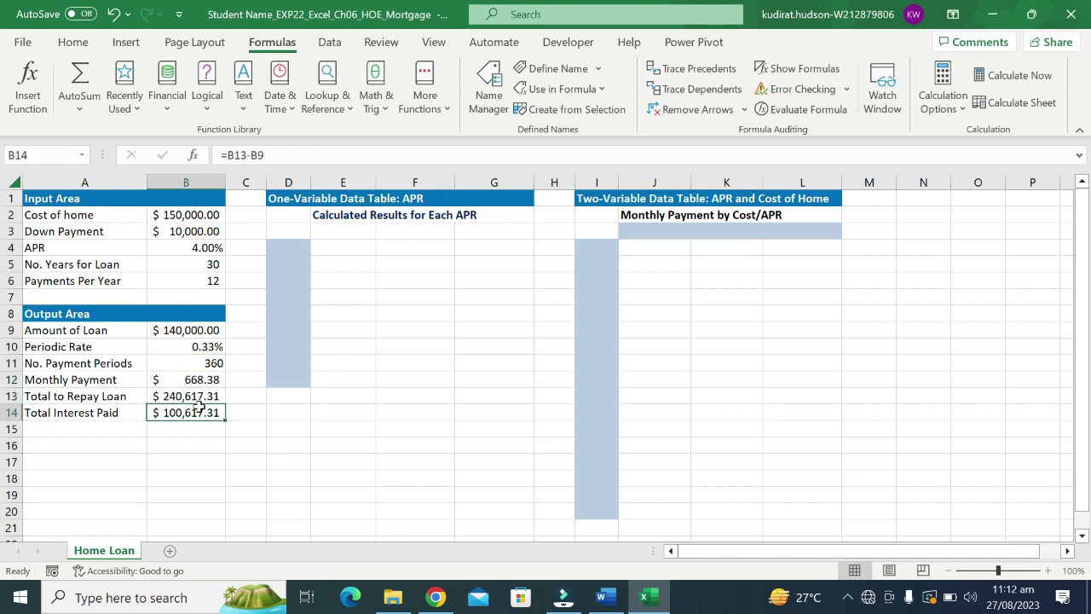
Step: Swap step 3's highlight for yellow highlight on step 4's Delete Monthly_Payment and rename paragraph
left_click(596, 594)
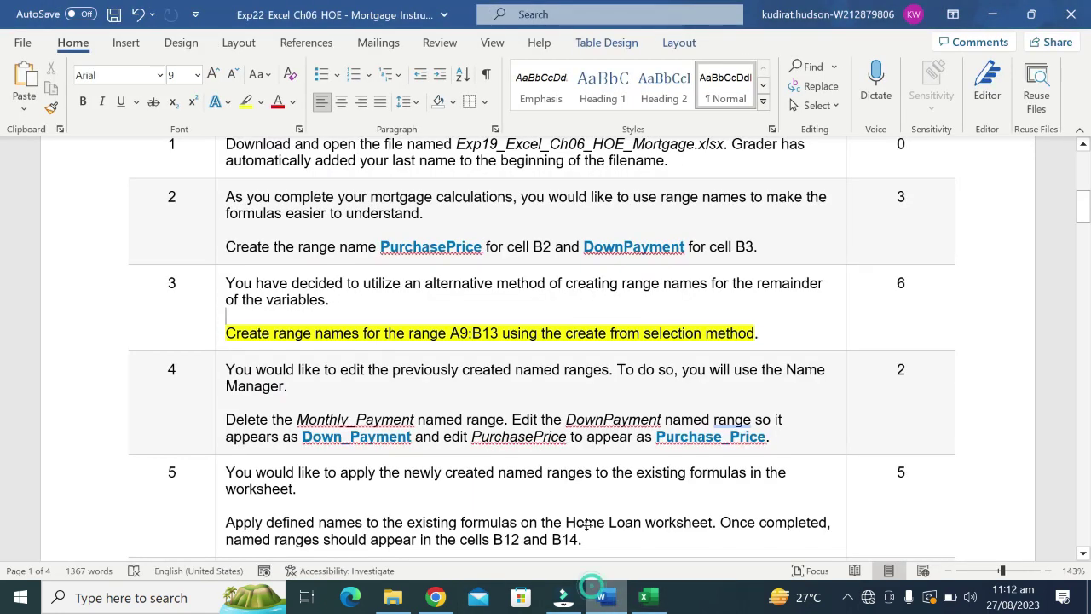
scroll(549, 339, "down", 2)
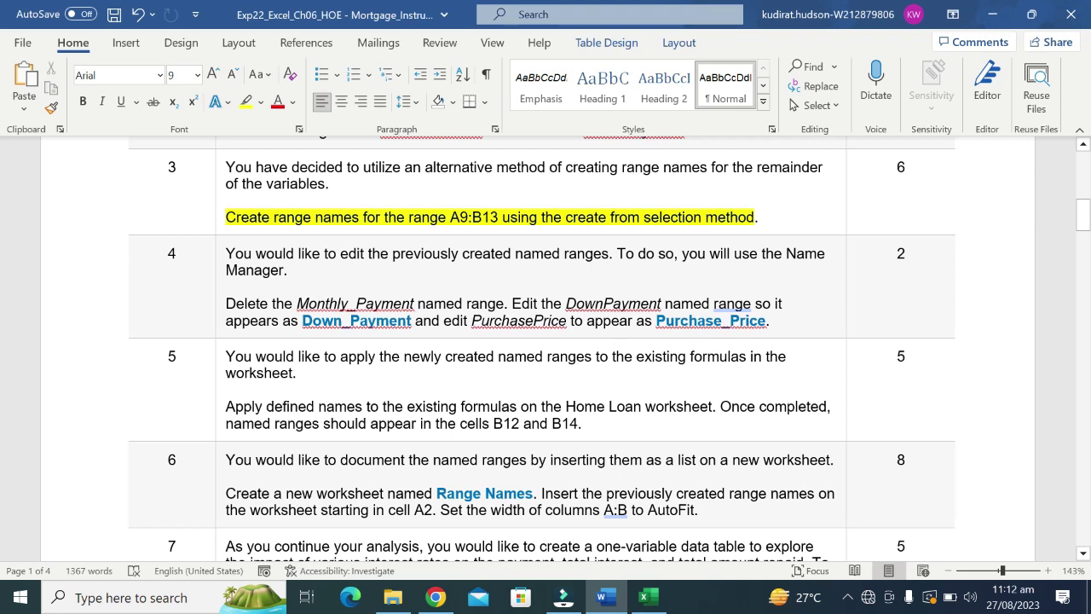
key("ctrl+z")
triple_click(264, 304)
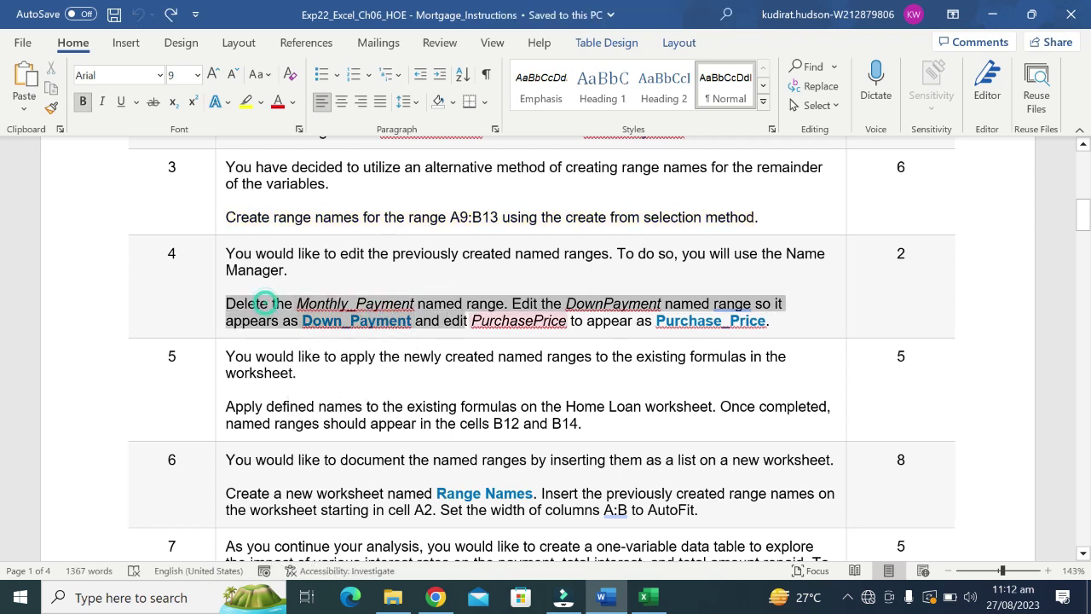
left_click_drag(264, 303, 767, 321)
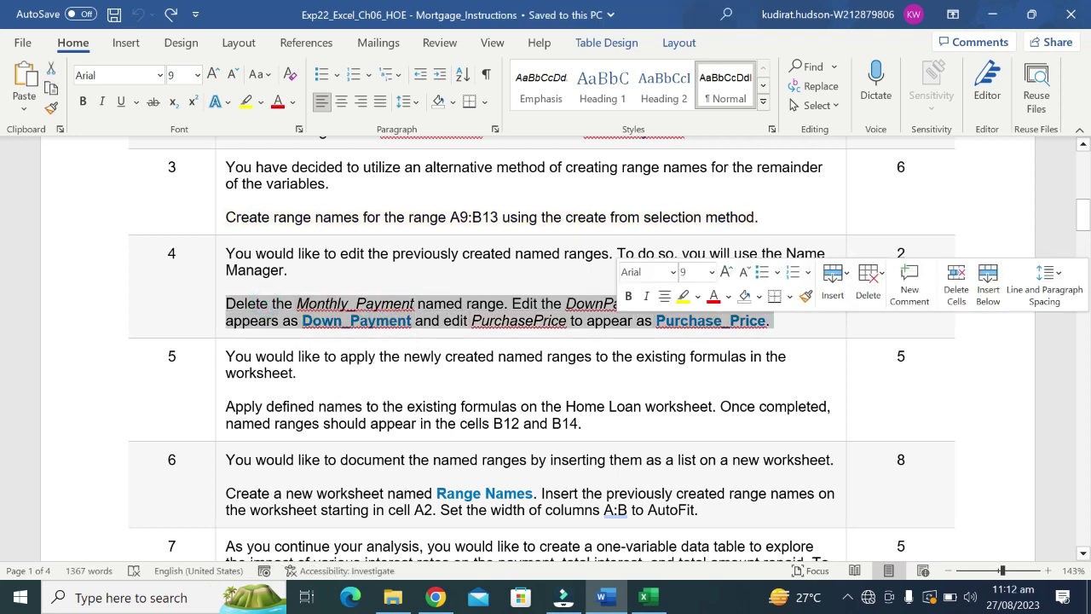
left_click(683, 298)
left_click_drag(226, 303, 783, 305)
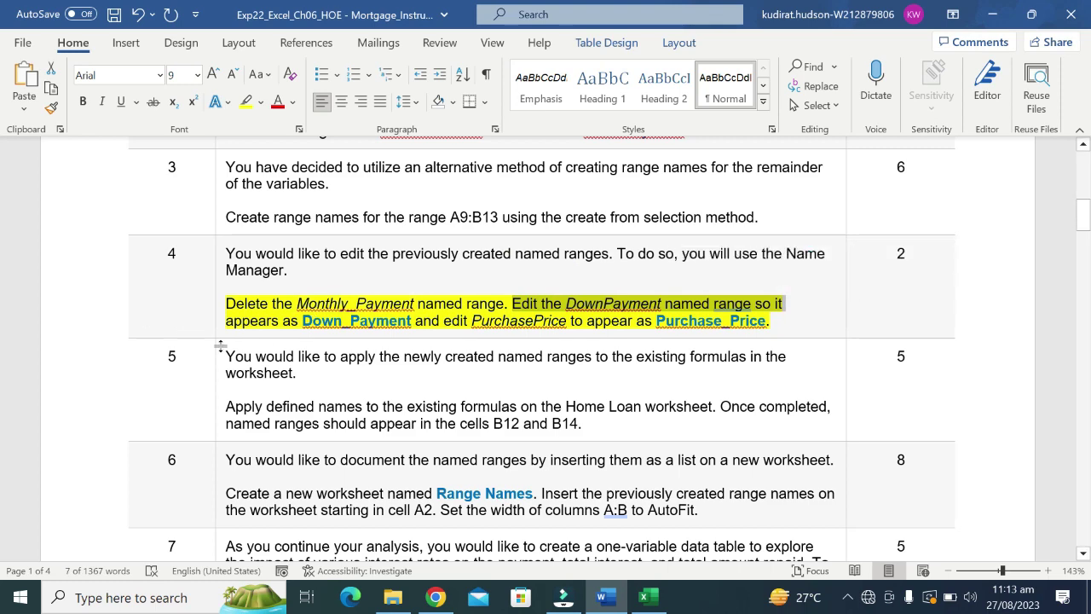
left_click_drag(226, 320, 767, 322)
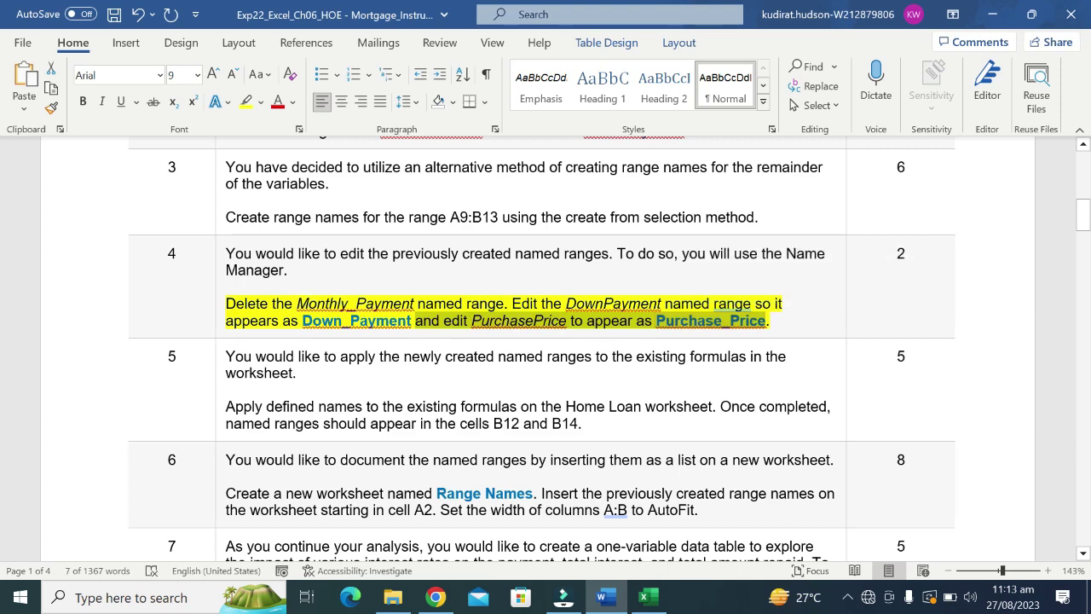
mouse_move(457, 305)
left_mouse_down()
mouse_move(260, 308)
mouse_move(505, 305)
left_mouse_up()
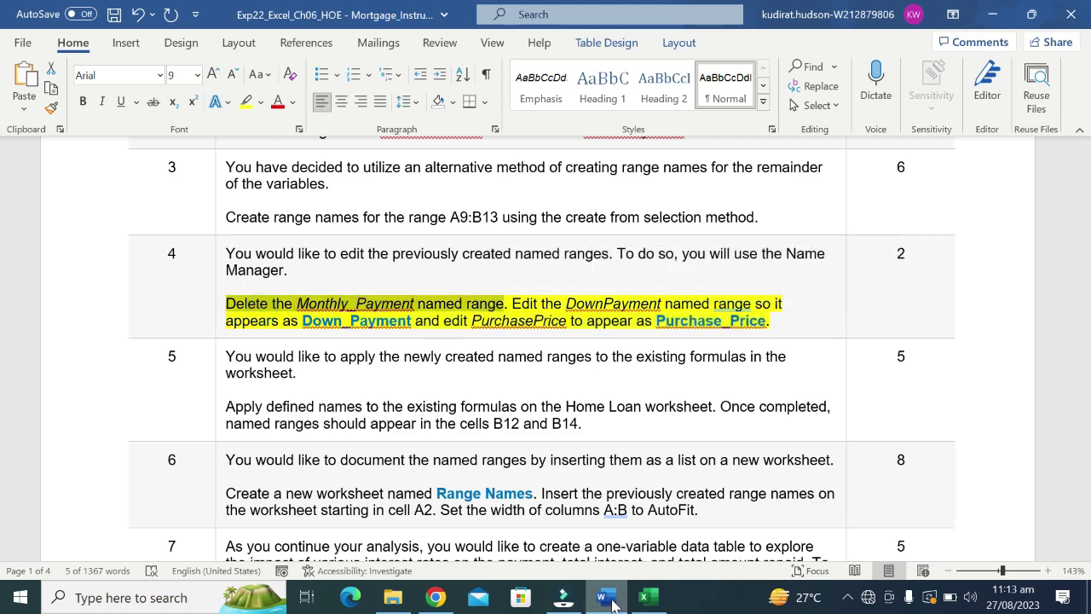
Step: Inspect cells B4–B13 and the Monthly_Payment name on B12, abandoning any name edits
left_click(648, 596)
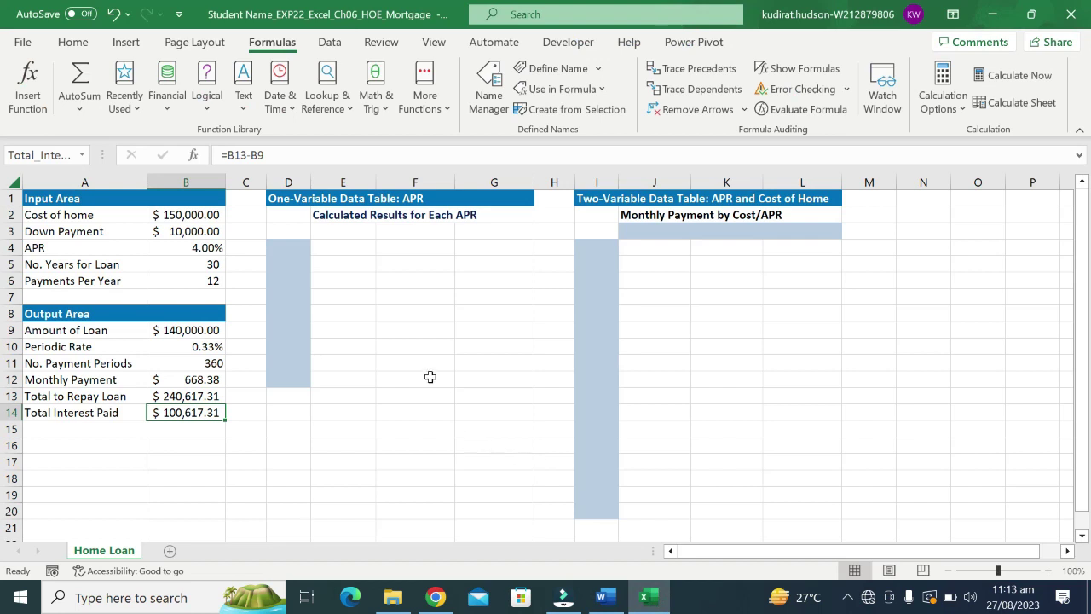
left_click(201, 267)
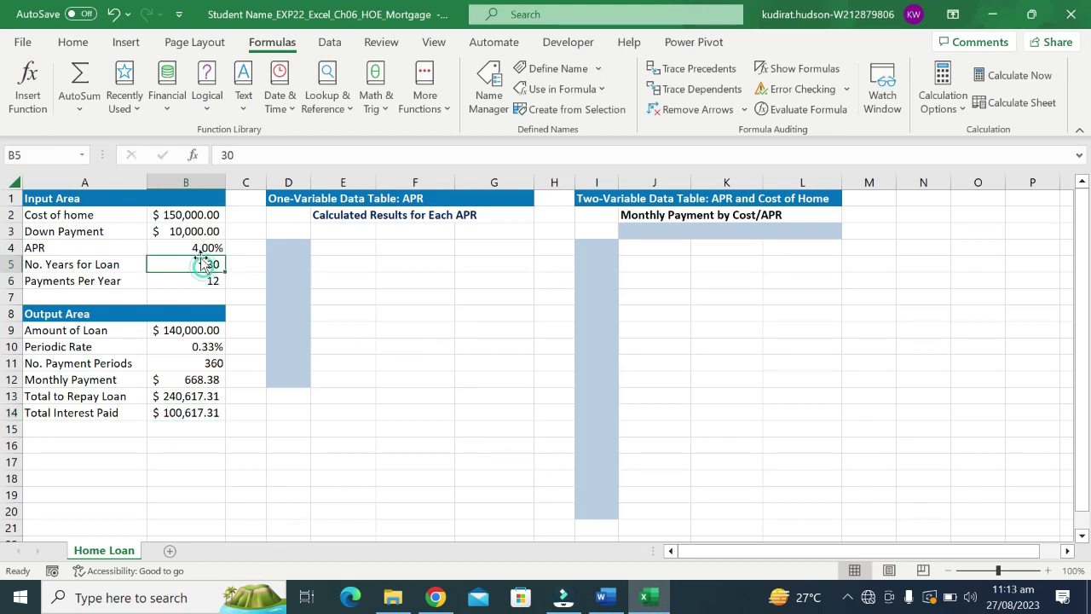
left_click(201, 248)
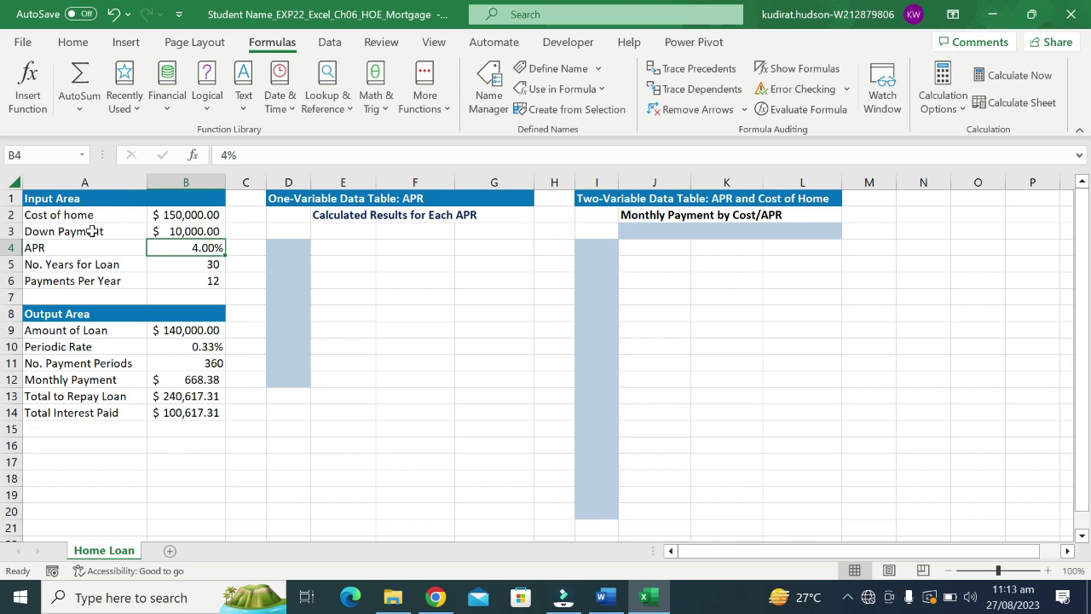
left_click(179, 386)
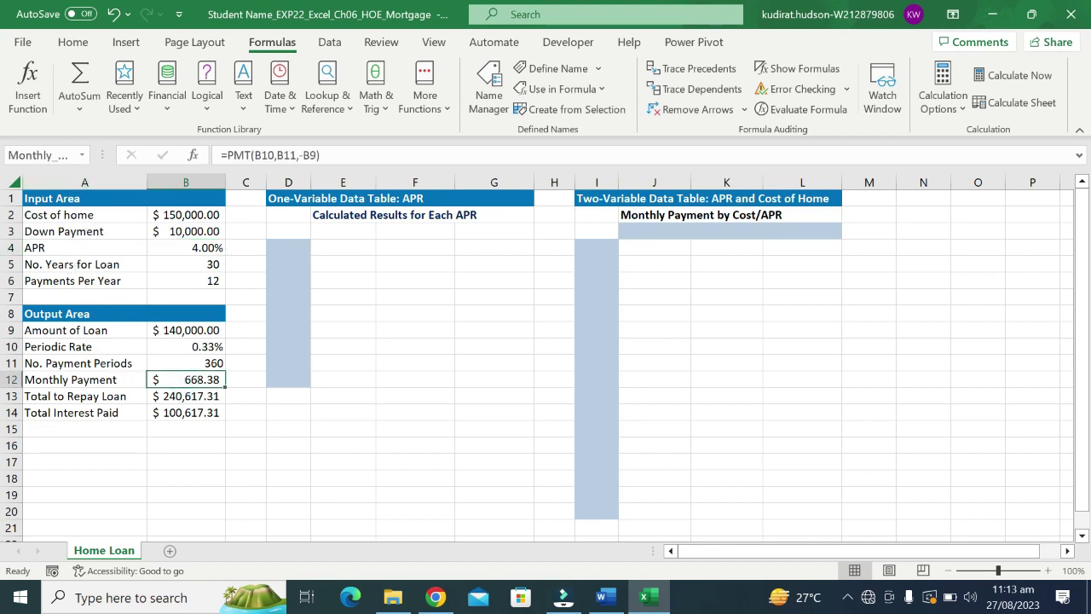
left_click(64, 154)
key("BackSpace")
left_click(469, 386)
left_click(188, 380)
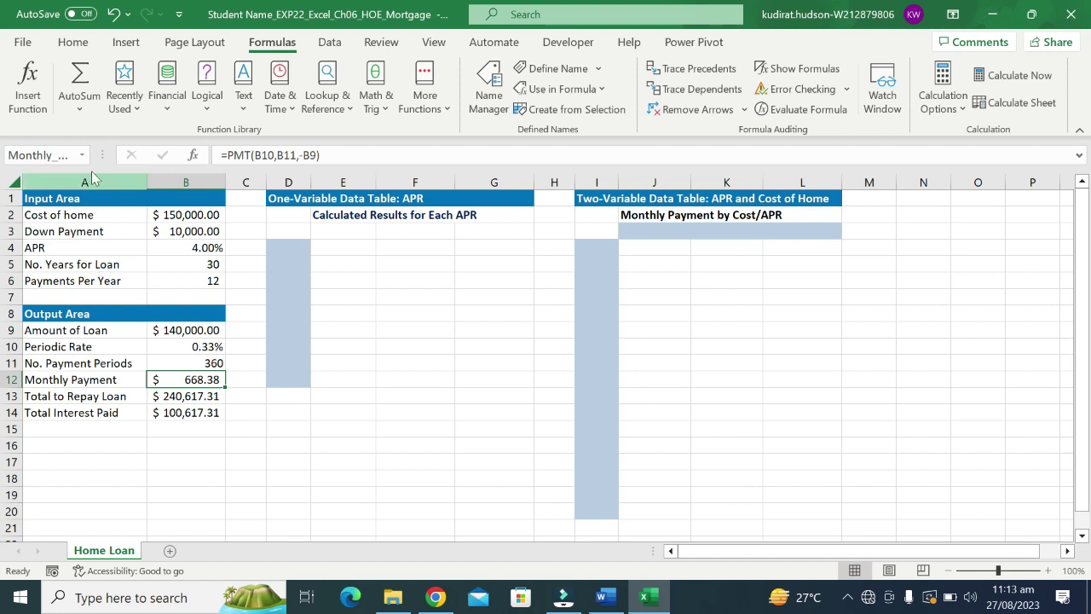
left_click(70, 155)
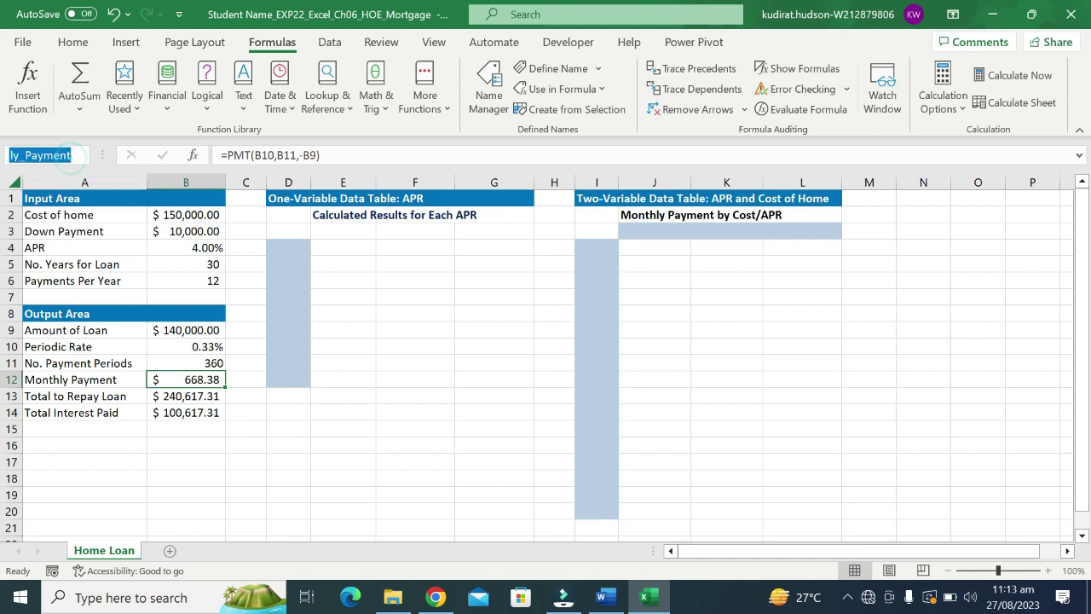
key("BackSpace")
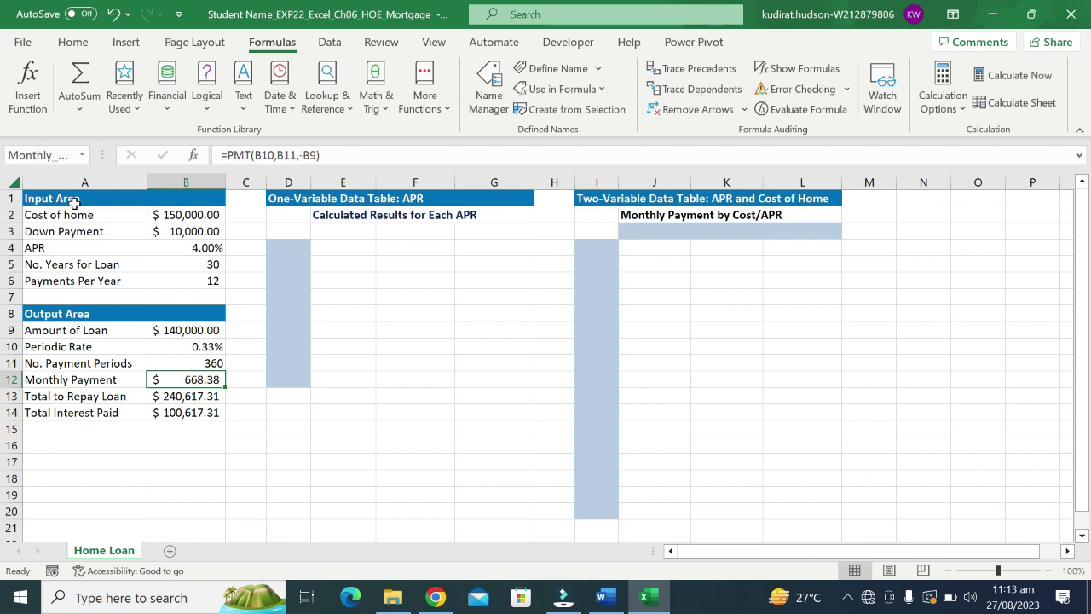
left_click(183, 394)
left_click(187, 378)
left_click(195, 395)
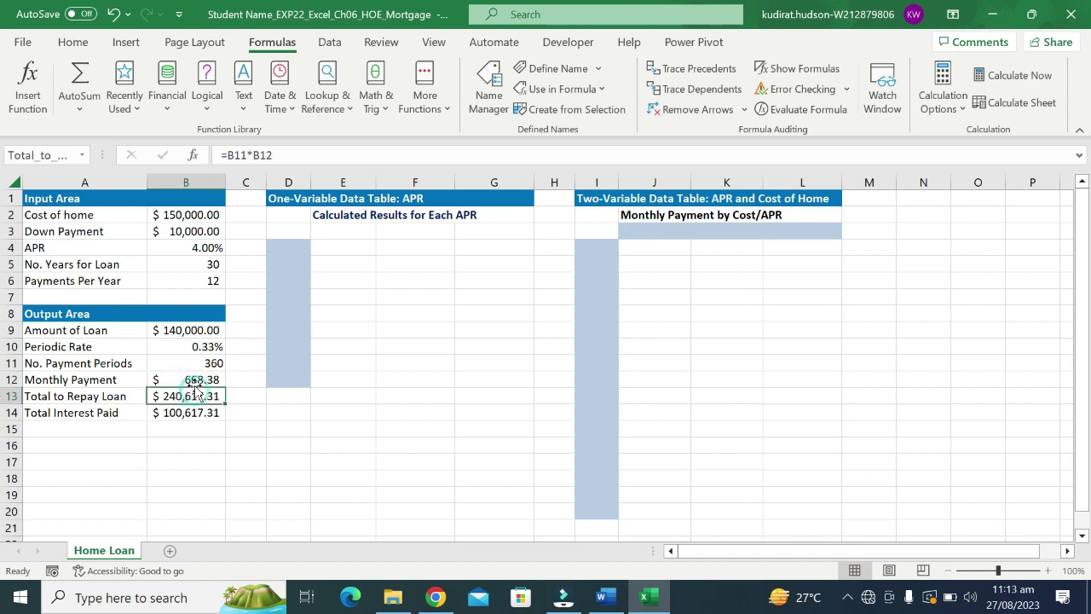
left_click(196, 379)
Step: Clear and restore the Monthly Payment label in A12, then reread step 4's DownPayment line
left_click(90, 381)
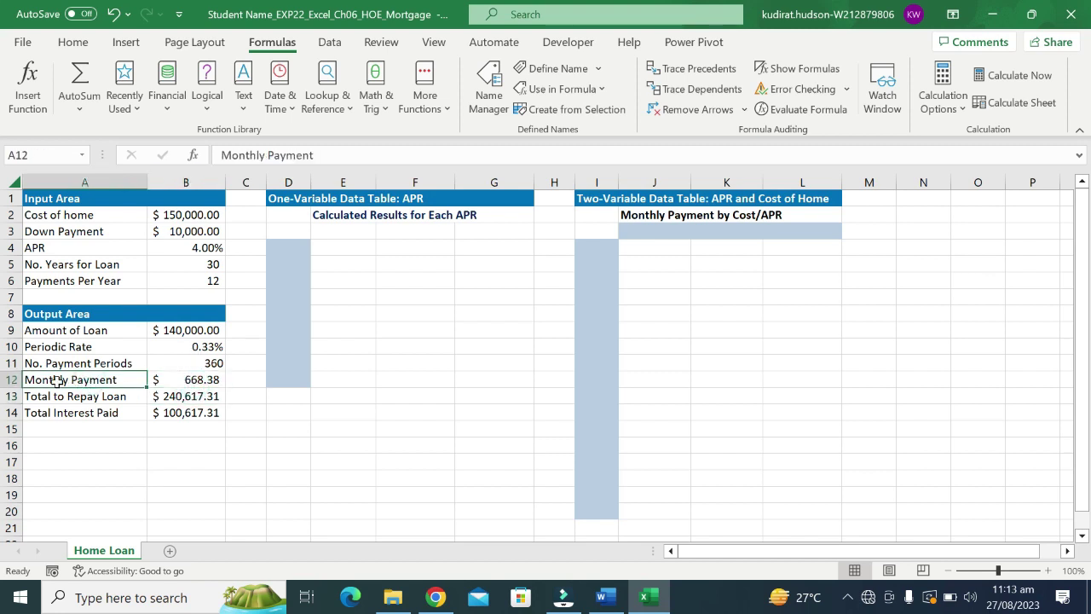
key("Delete")
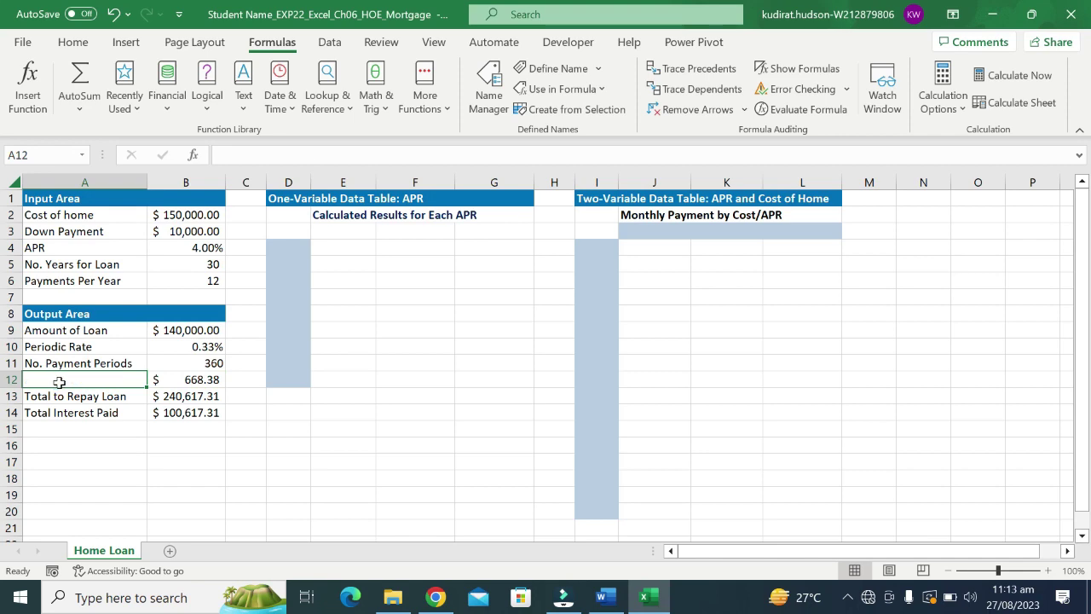
key("ctrl+z")
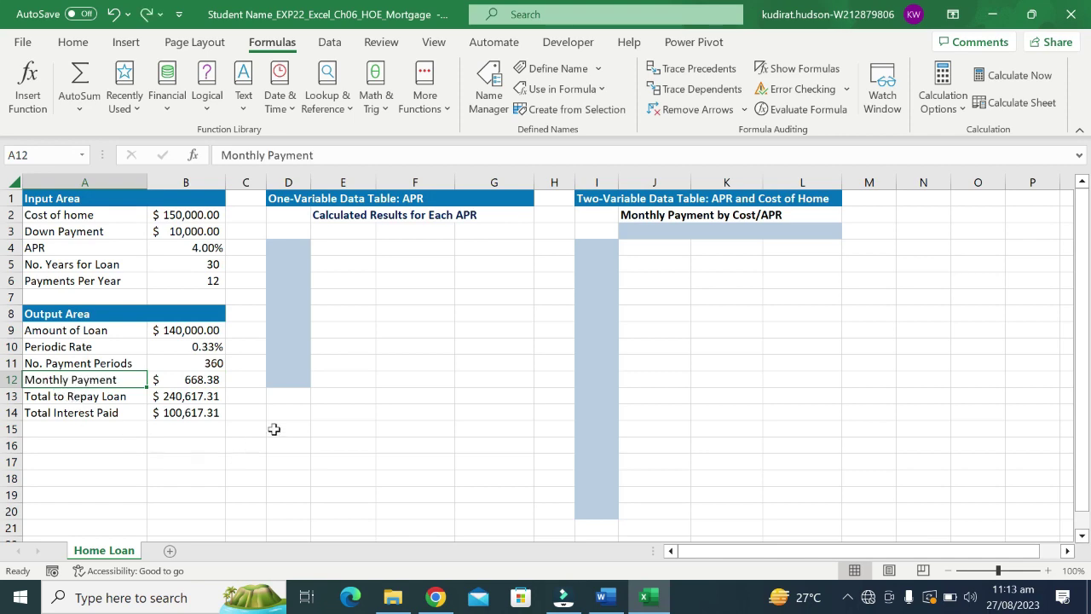
left_click(273, 428)
left_click(605, 597)
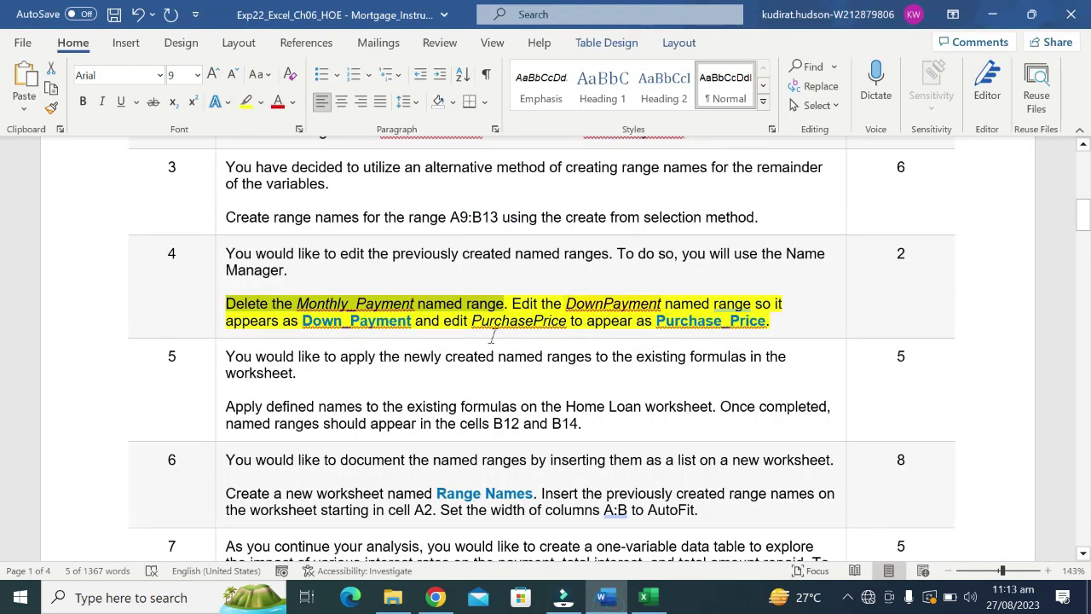
left_click(646, 303, "ctrl")
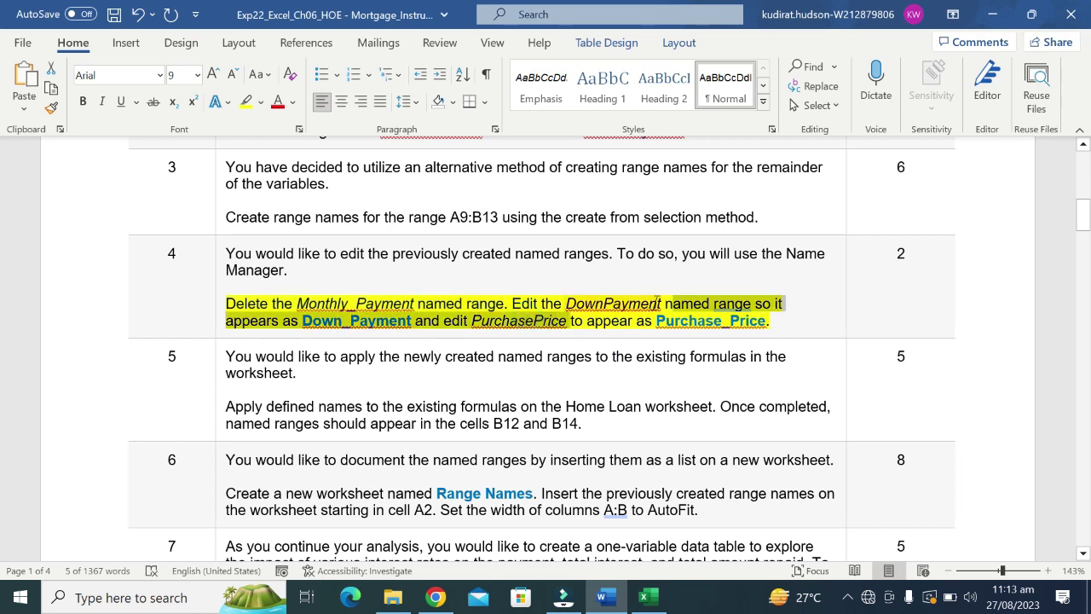
left_click(646, 303, "ctrl")
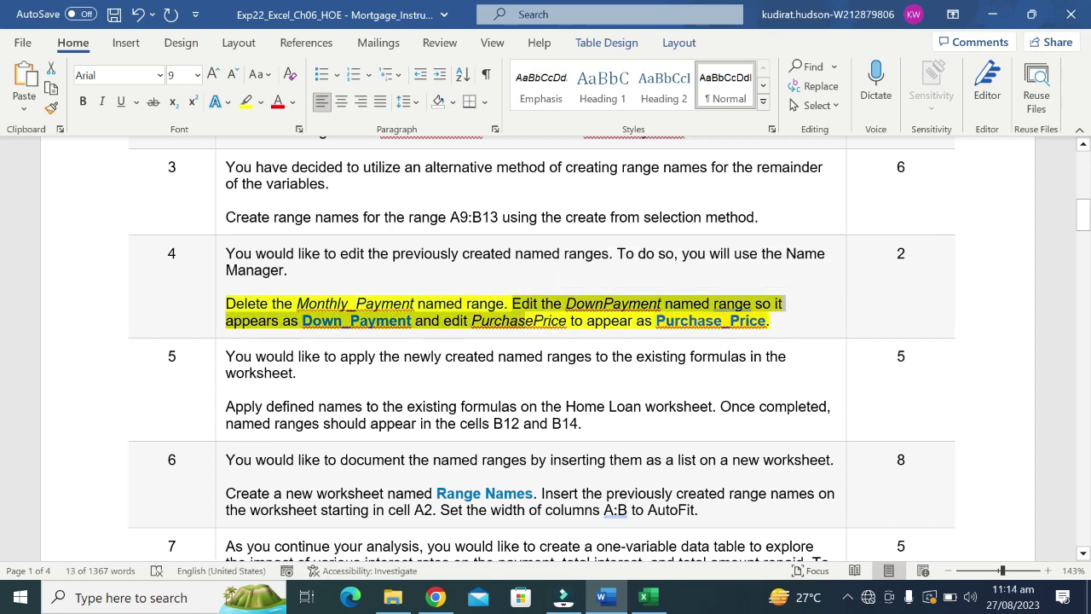
Step: Rename DownPayment to Down_Payment in Name Manager, copying the new name from Word
left_click(646, 597)
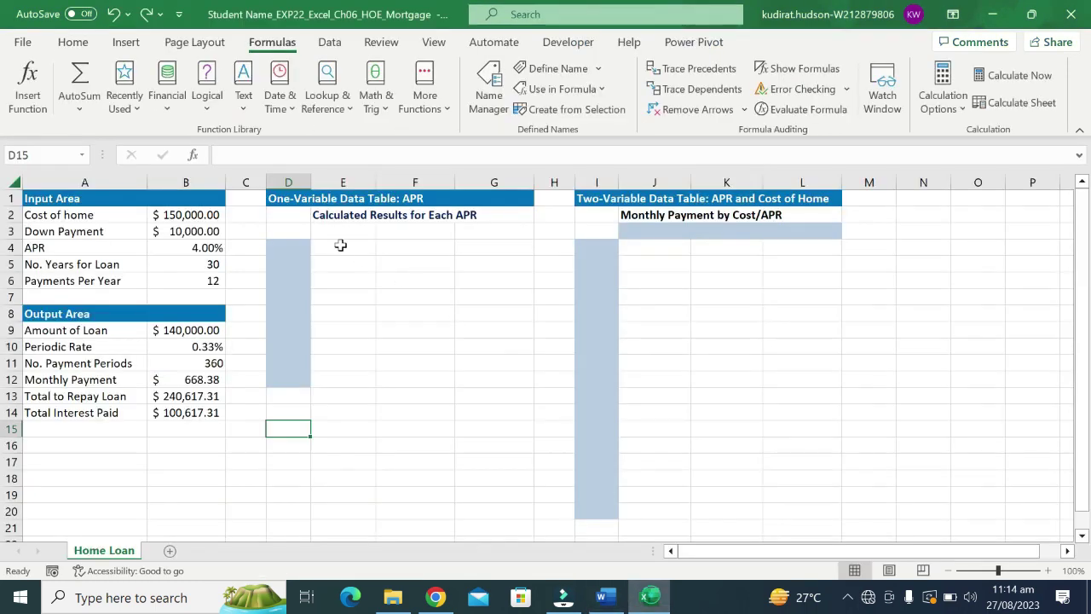
left_click(488, 89)
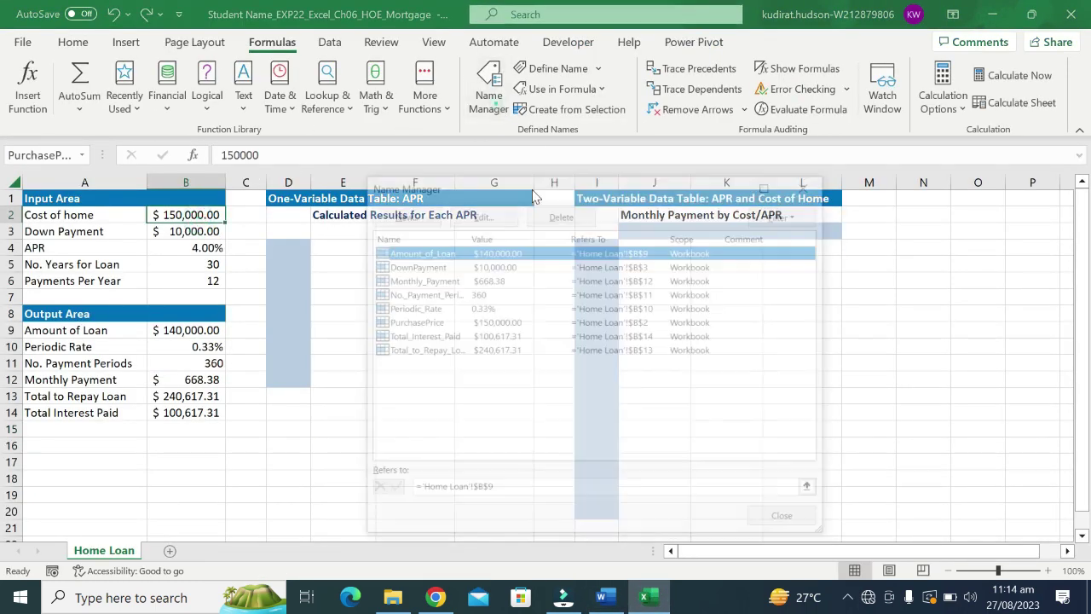
left_click(418, 265)
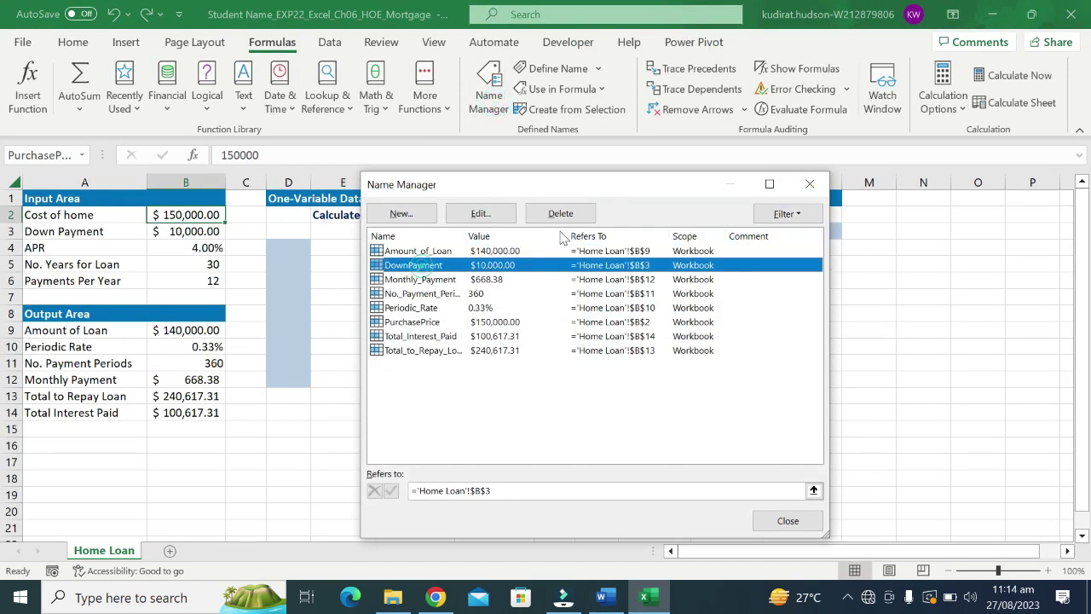
left_click(480, 213)
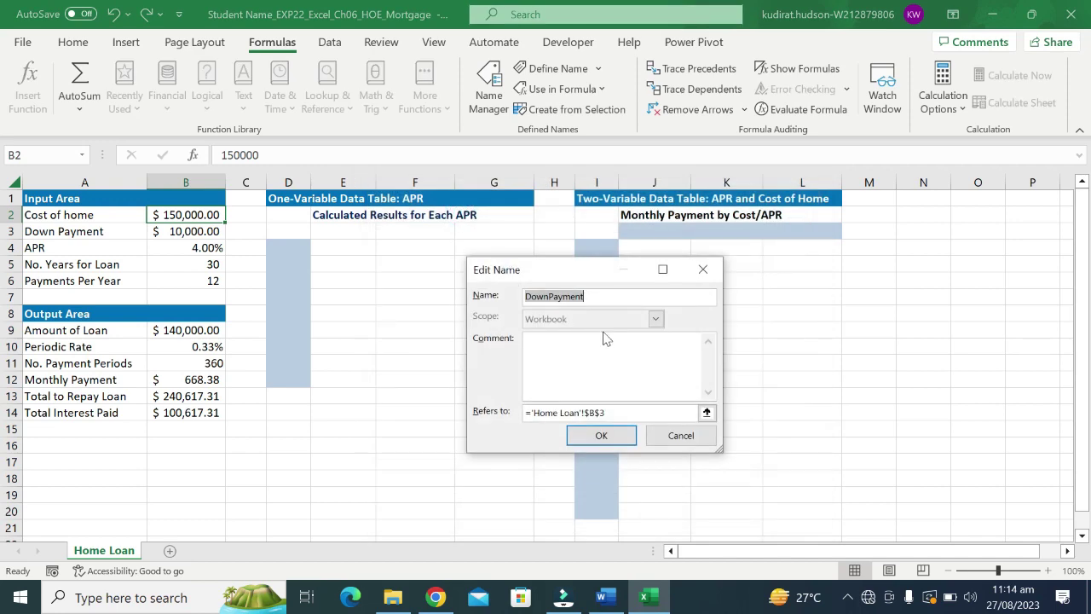
left_click(605, 597)
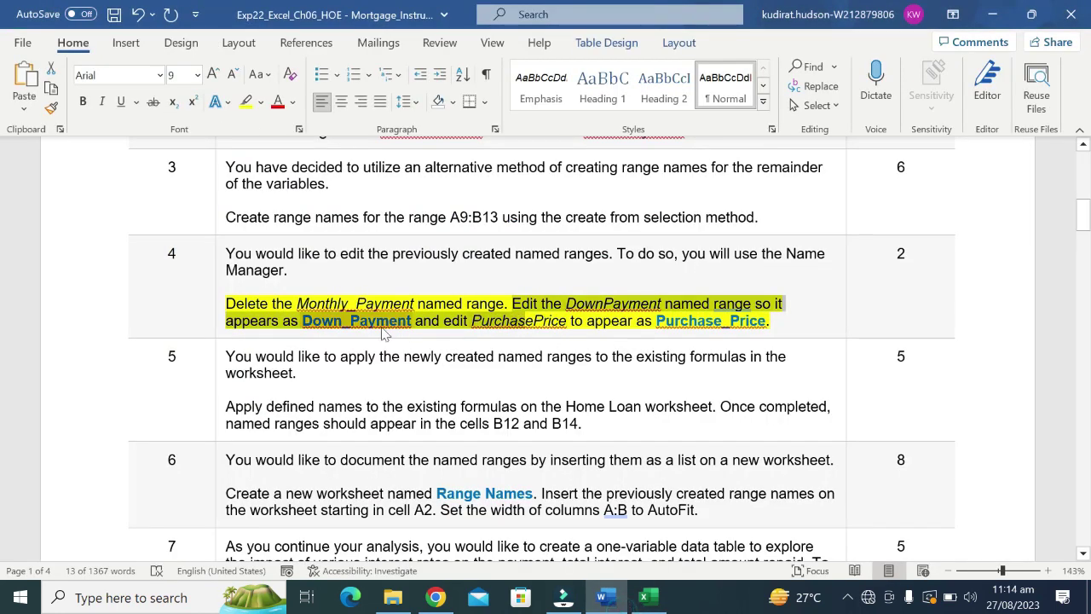
left_click_drag(304, 322, 411, 322)
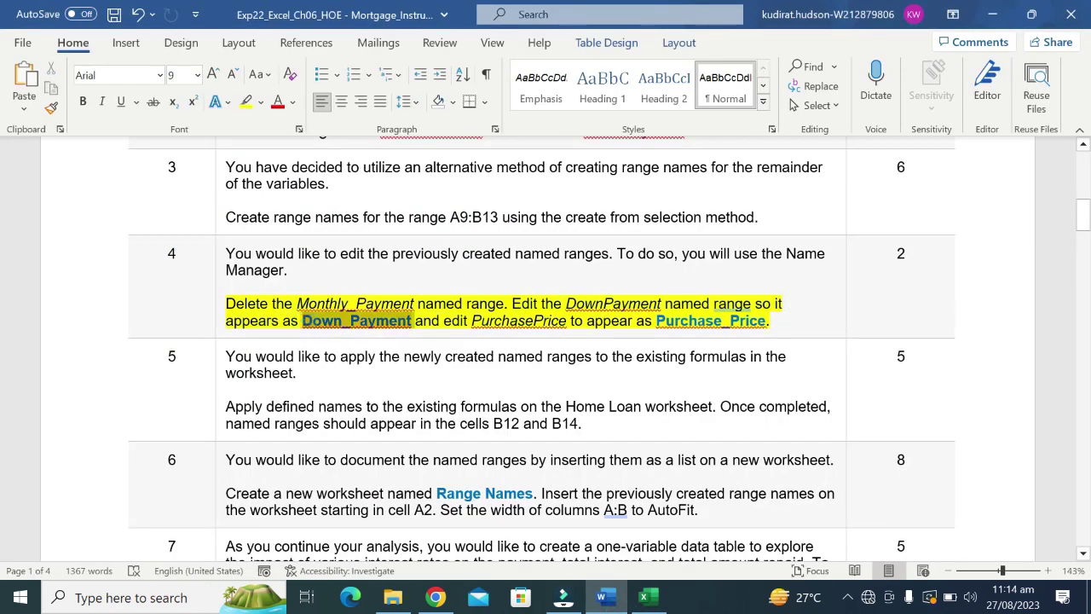
key("ctrl+c")
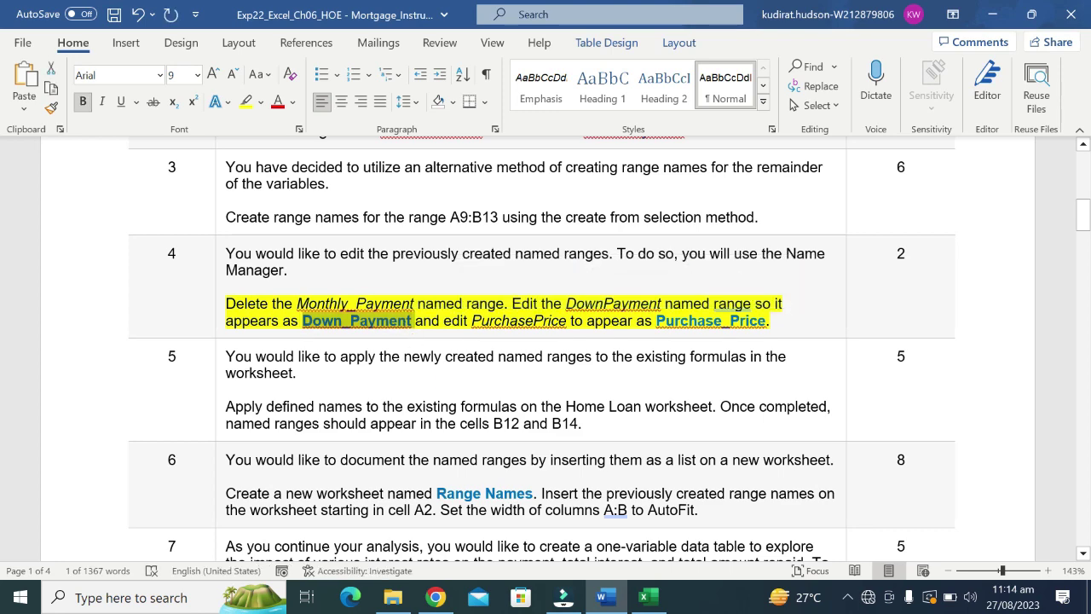
left_click(645, 597)
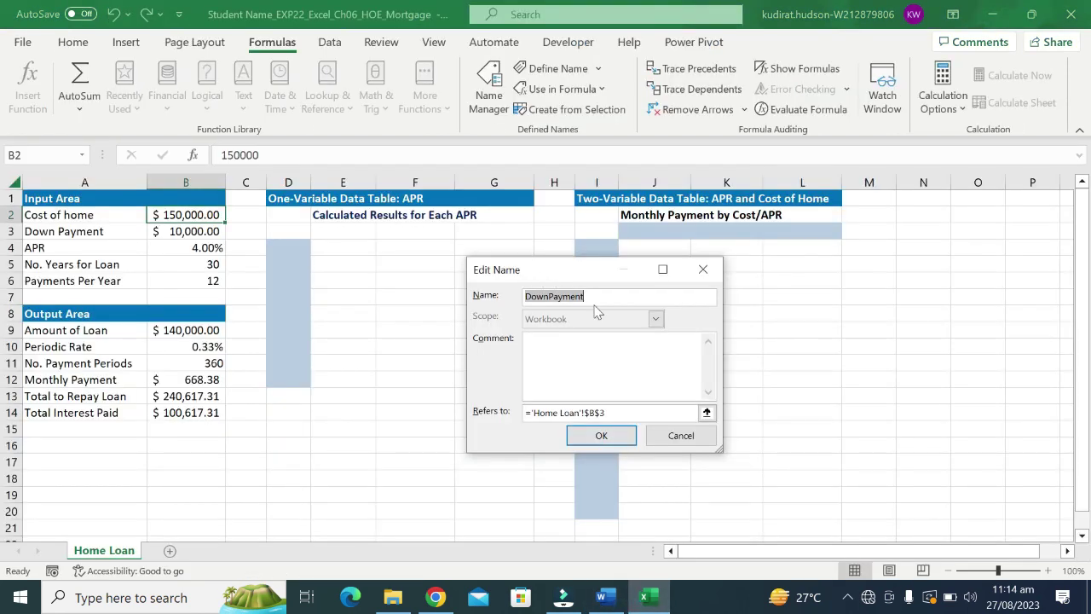
key("ctrl+v")
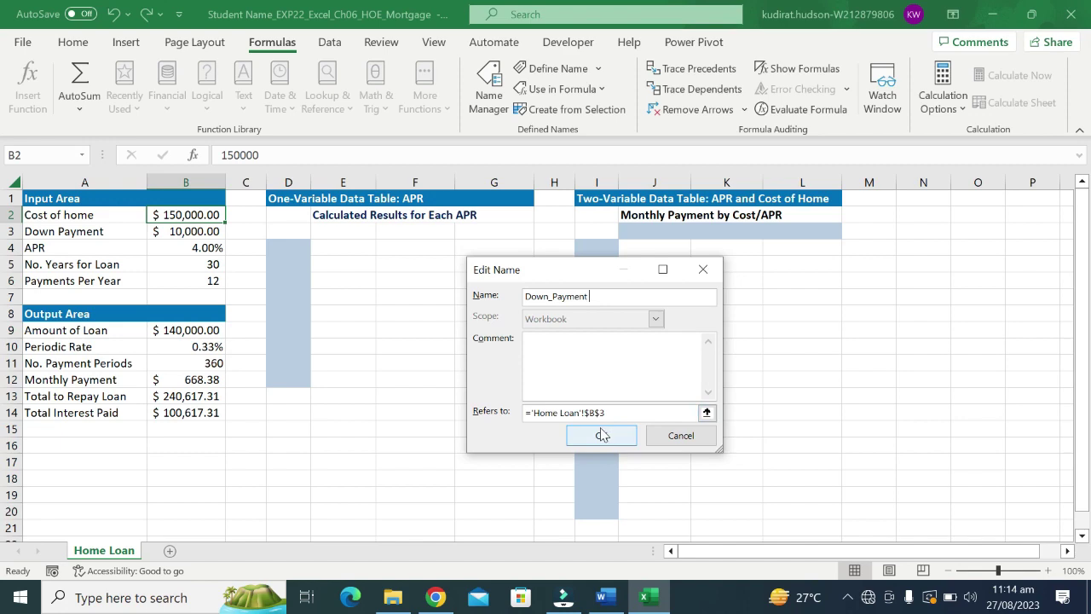
left_click(603, 435)
Step: Rename PurchasePrice to Purchase_Price and close Name Manager
left_click(602, 597)
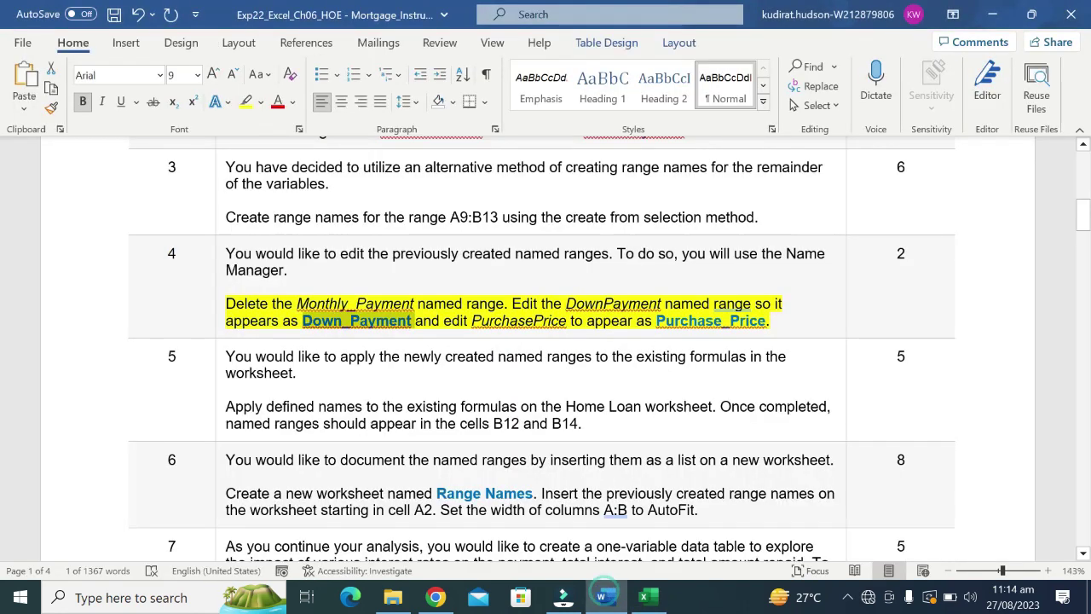
double_click(488, 322)
double_click(661, 321)
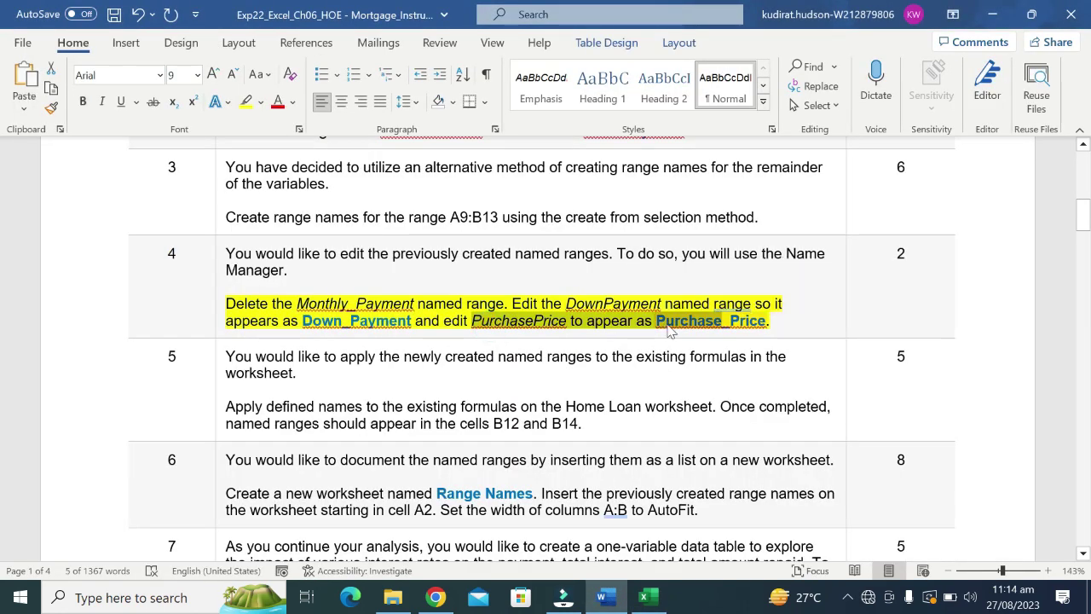
right_click(661, 321)
key("Escape")
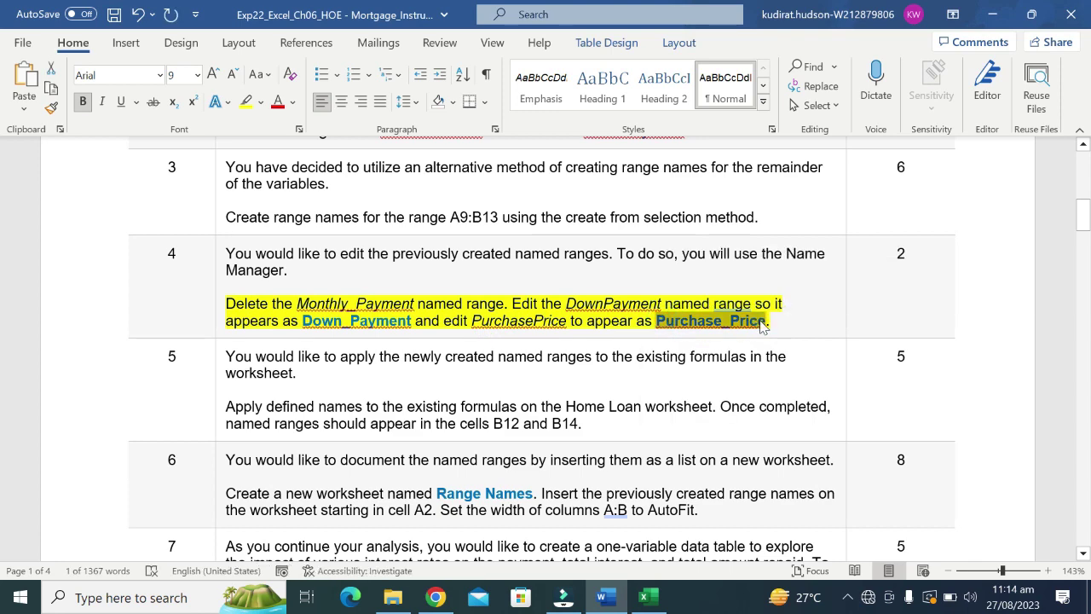
left_click(647, 597)
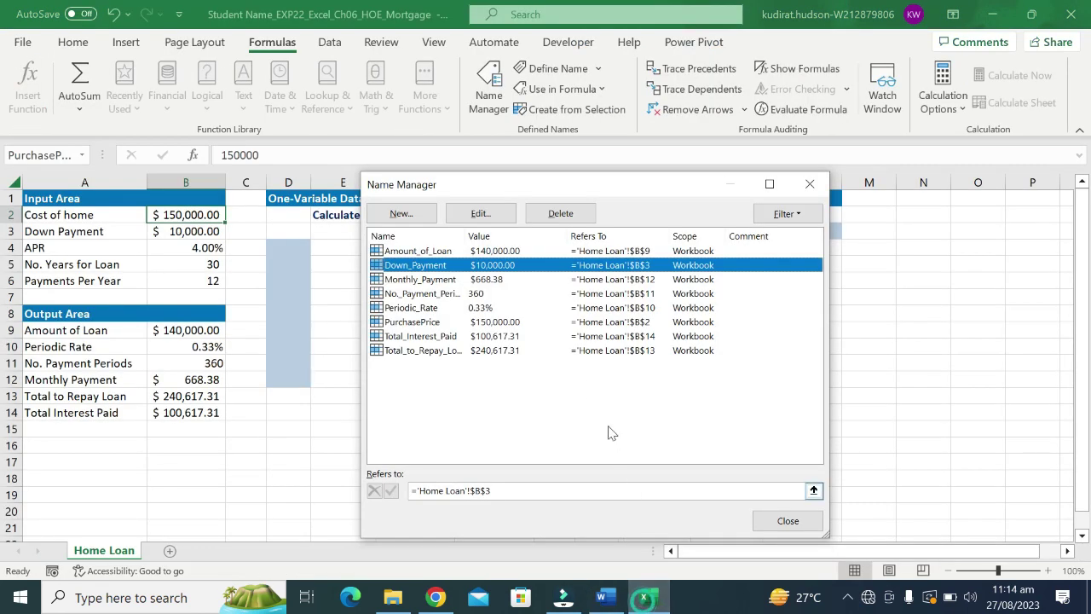
left_click(429, 322)
left_click(479, 213)
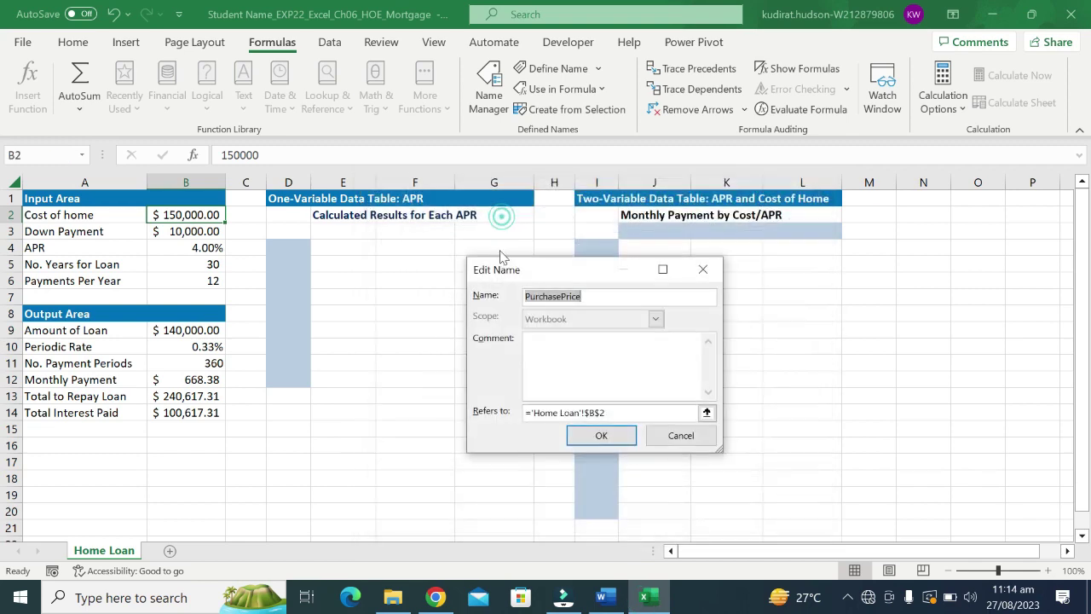
type("Purchase_Price")
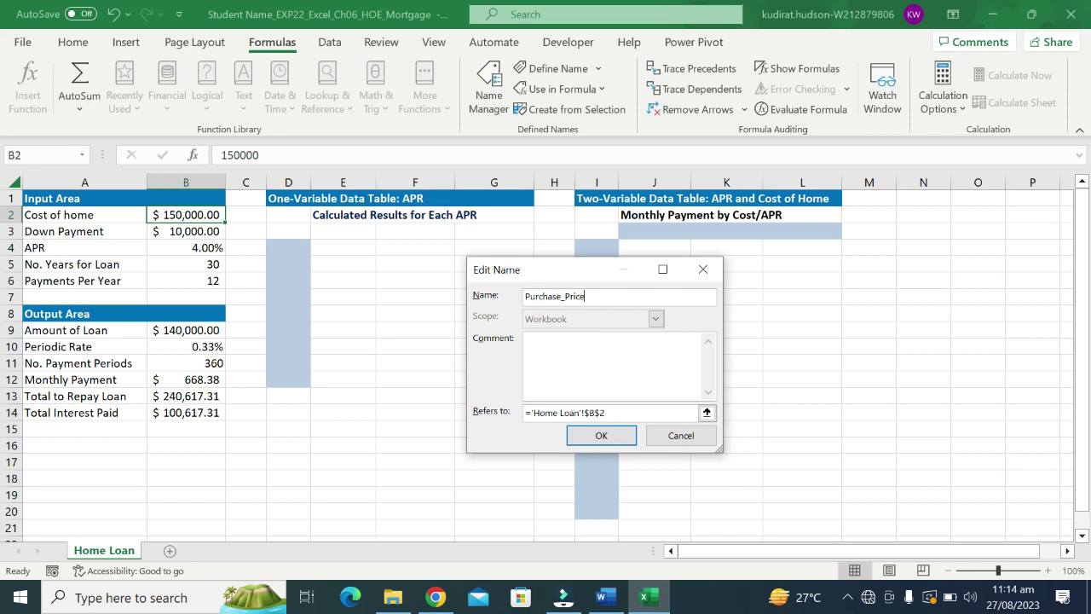
left_click(601, 435)
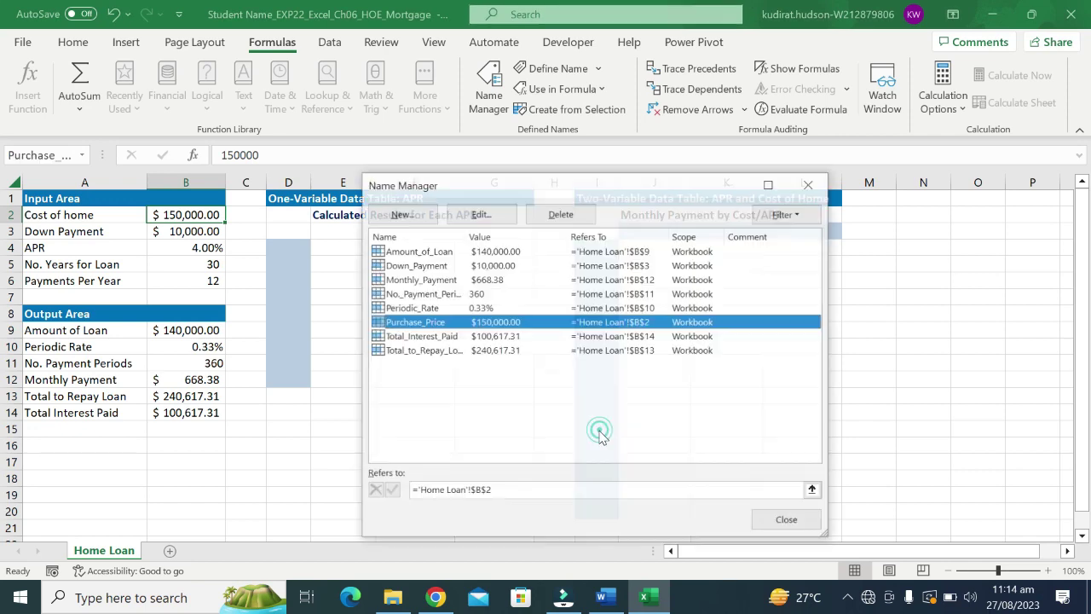
left_click(792, 522)
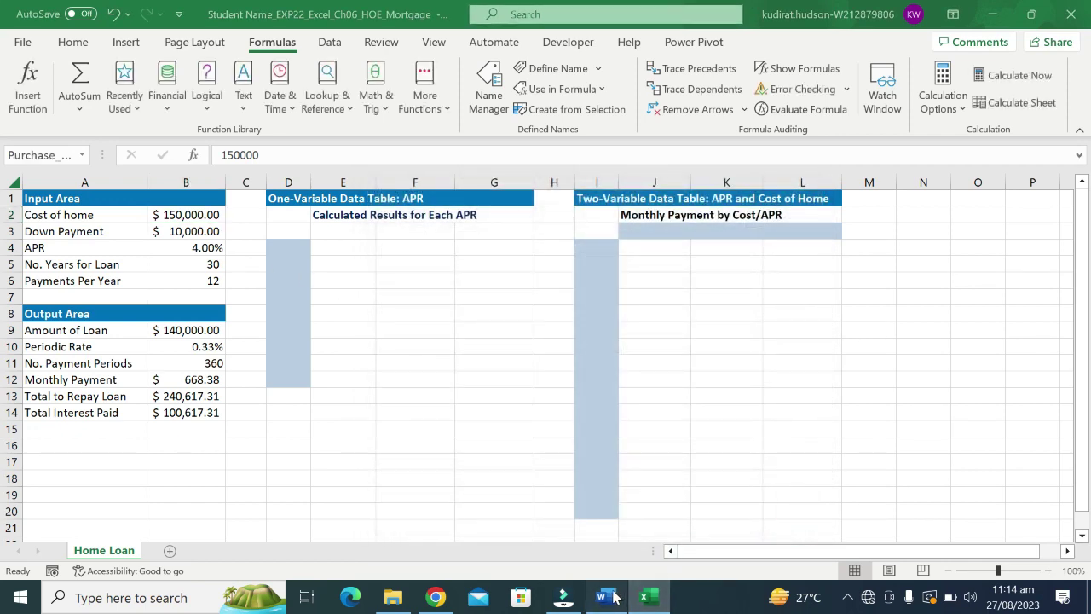
left_click(614, 593)
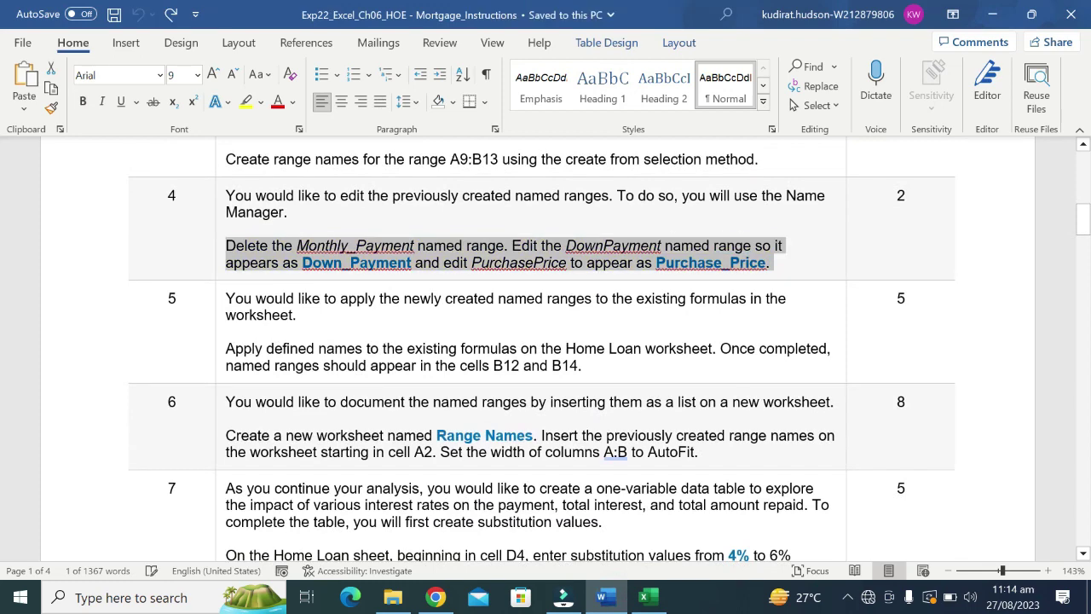
Step: Highlight the step 5 paragraph on applying defined names in yellow, then return to Excel
triple_click(244, 348)
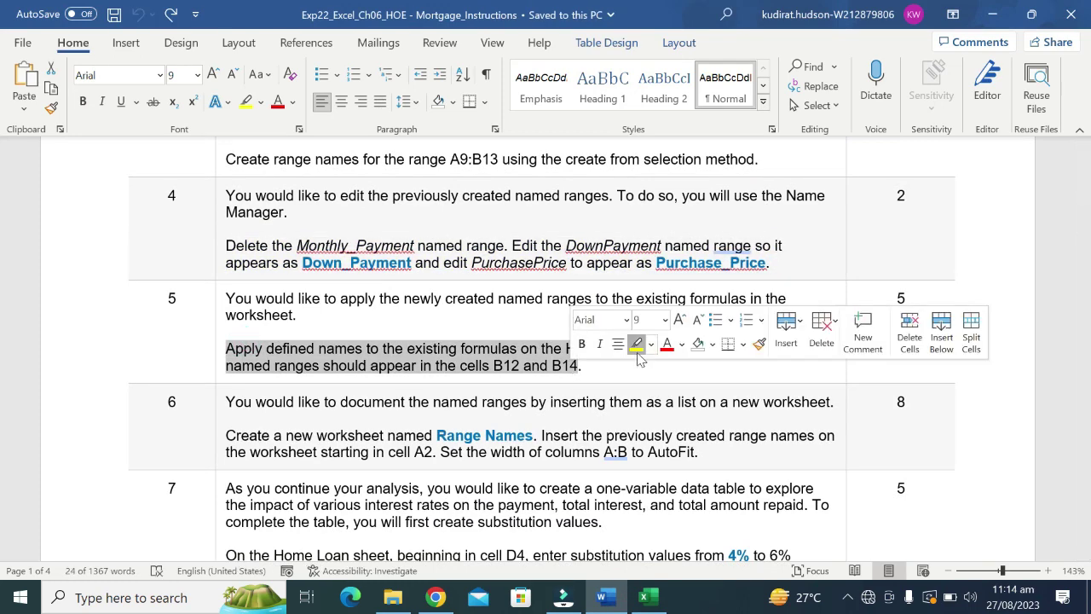
left_click(636, 343)
mouse_move(267, 348)
left_mouse_down()
mouse_move(712, 347)
mouse_move(713, 365)
left_mouse_up()
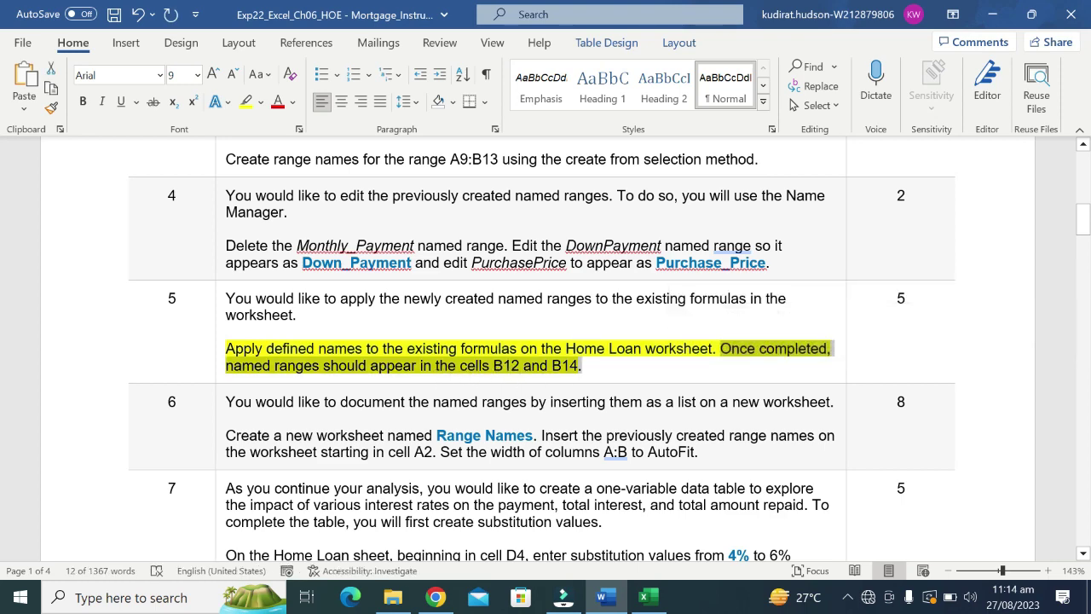
mouse_move(266, 348)
left_mouse_down()
mouse_move(227, 348)
mouse_move(713, 347)
left_mouse_up()
left_click(645, 597)
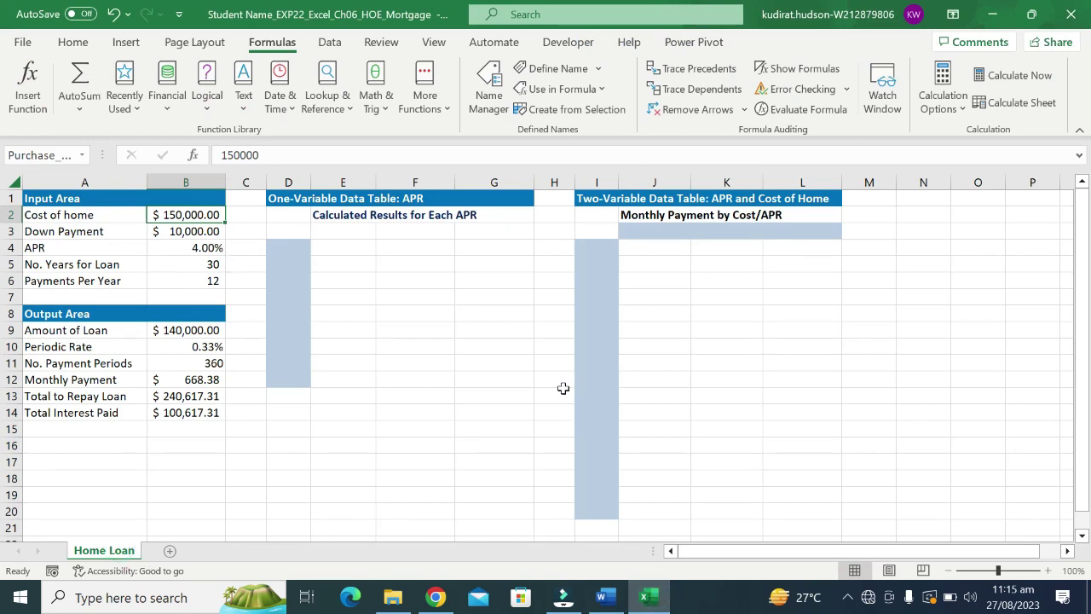
Step: Inspect the B11, B12 and B13 formulas on Home Loan to confirm they use plain cell references
left_click(602, 597)
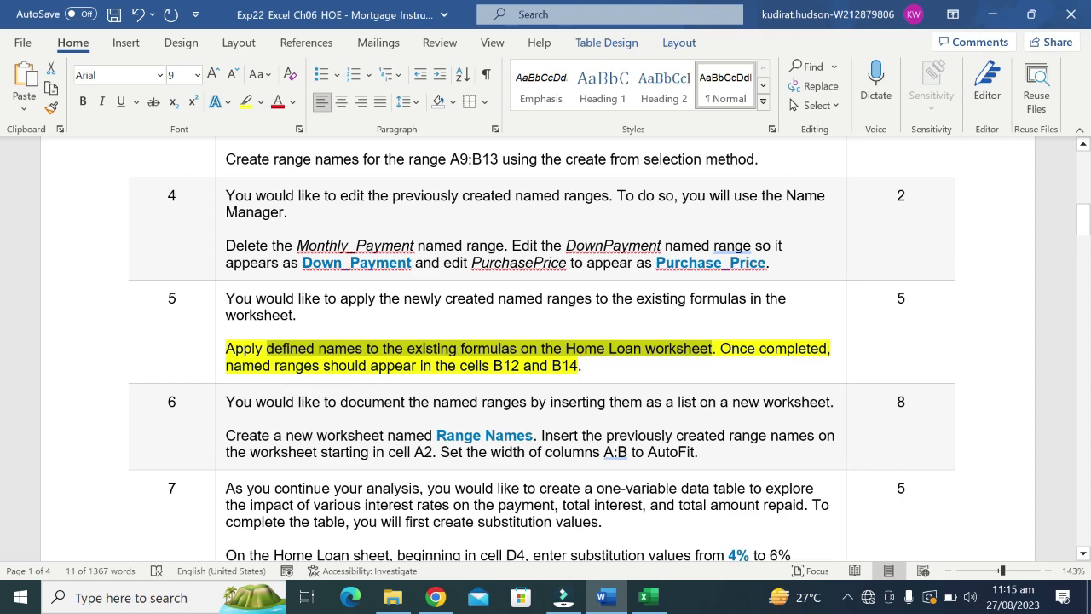
left_click(648, 596)
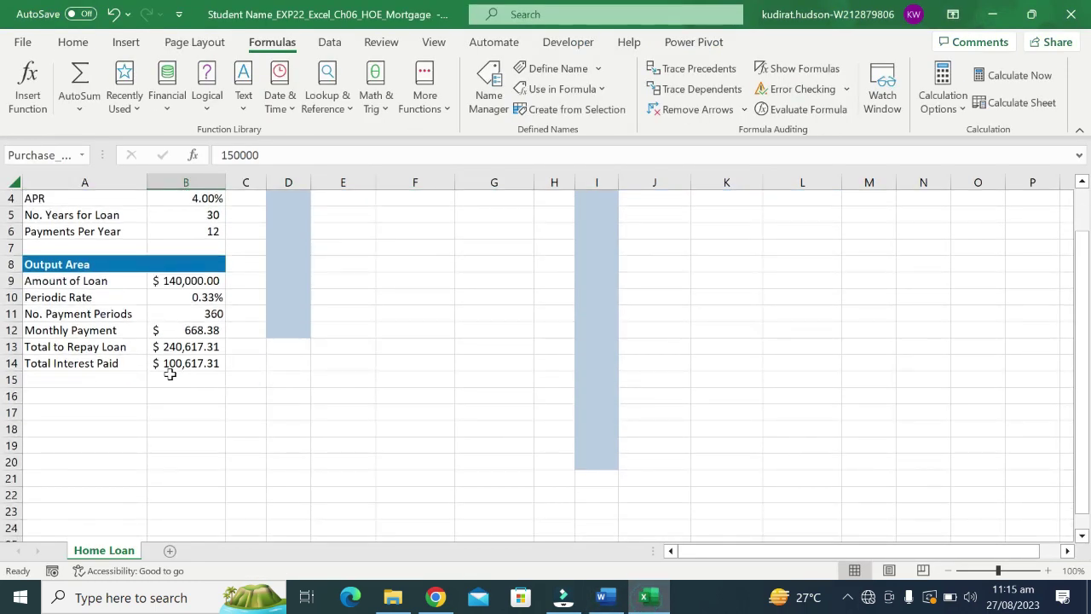
left_click(192, 316)
left_click(195, 330)
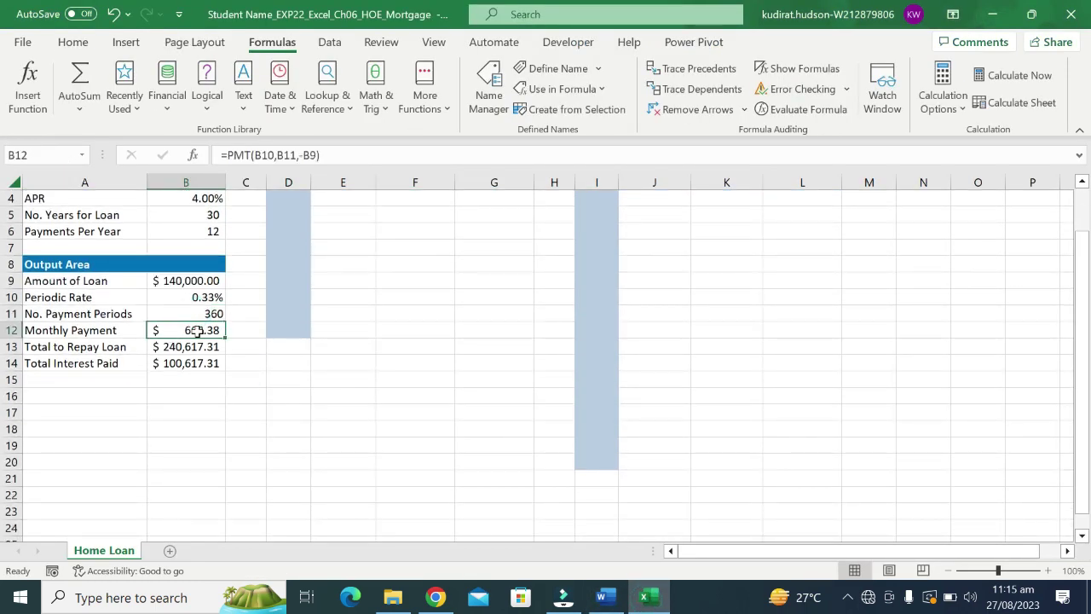
left_click(197, 350)
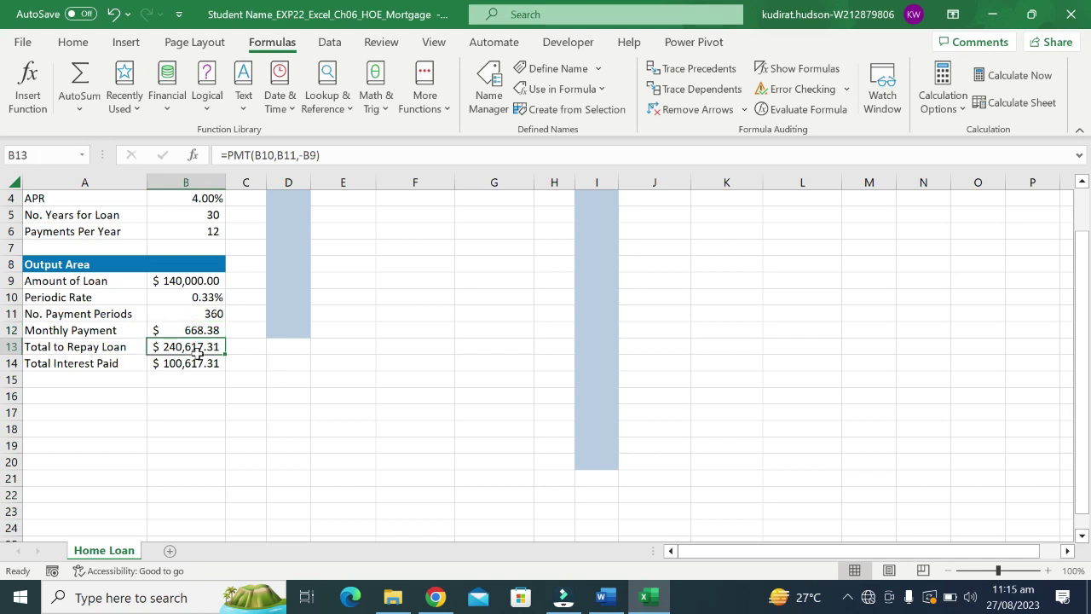
left_click(195, 330)
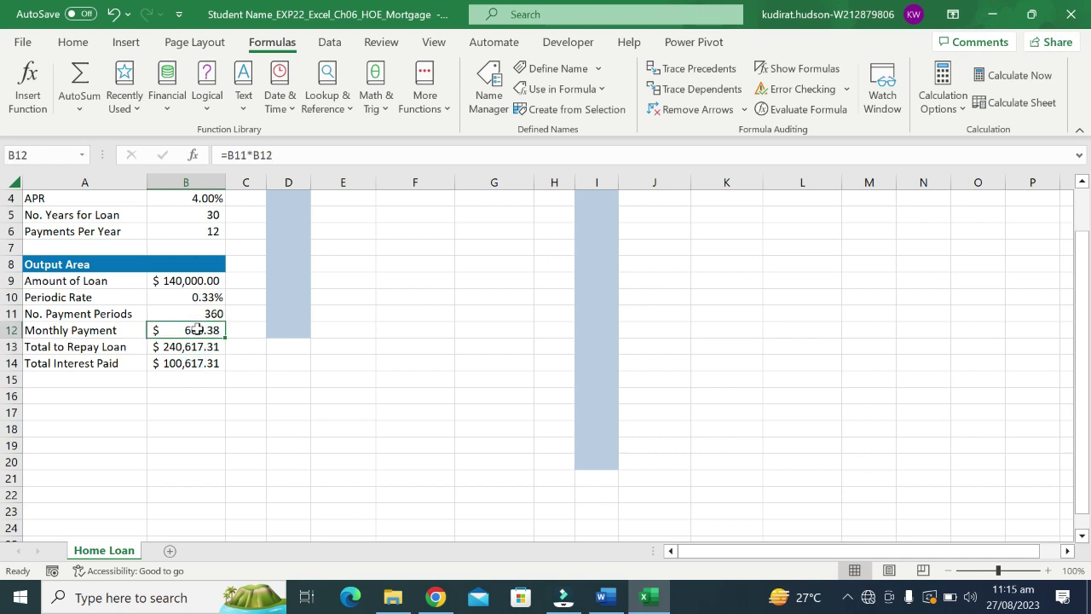
left_click(194, 347)
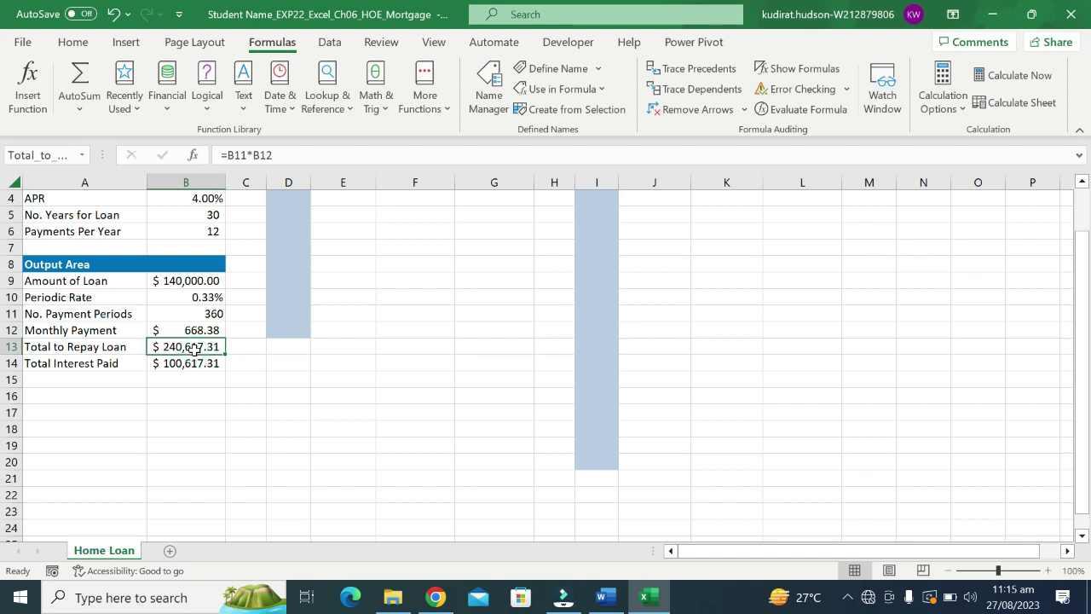
scroll(104, 420, "down", 3)
scroll(105, 402, "up", 2)
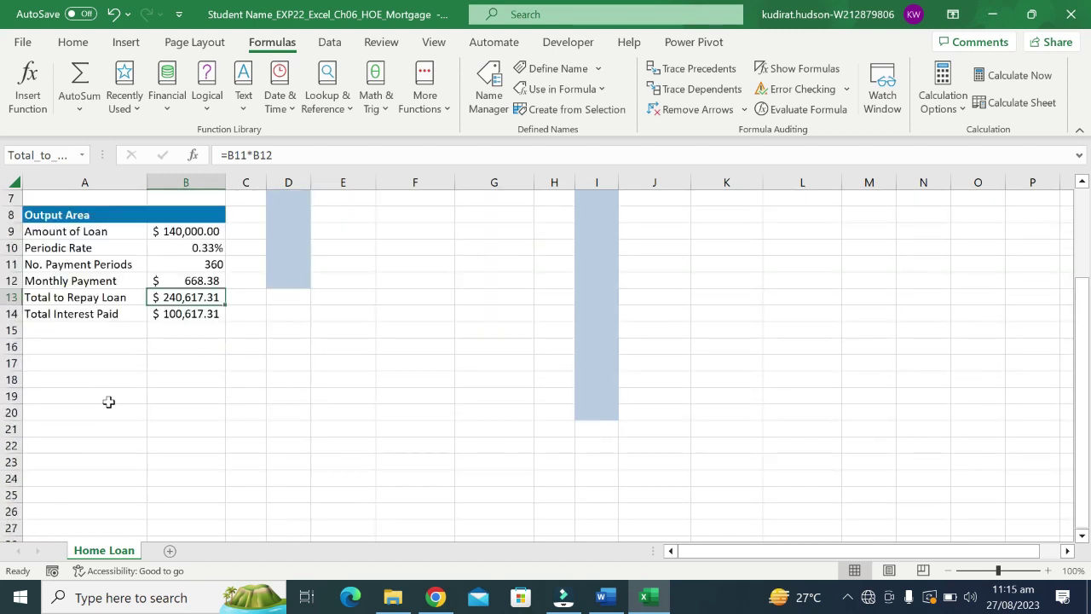
scroll(109, 398, "up", 2)
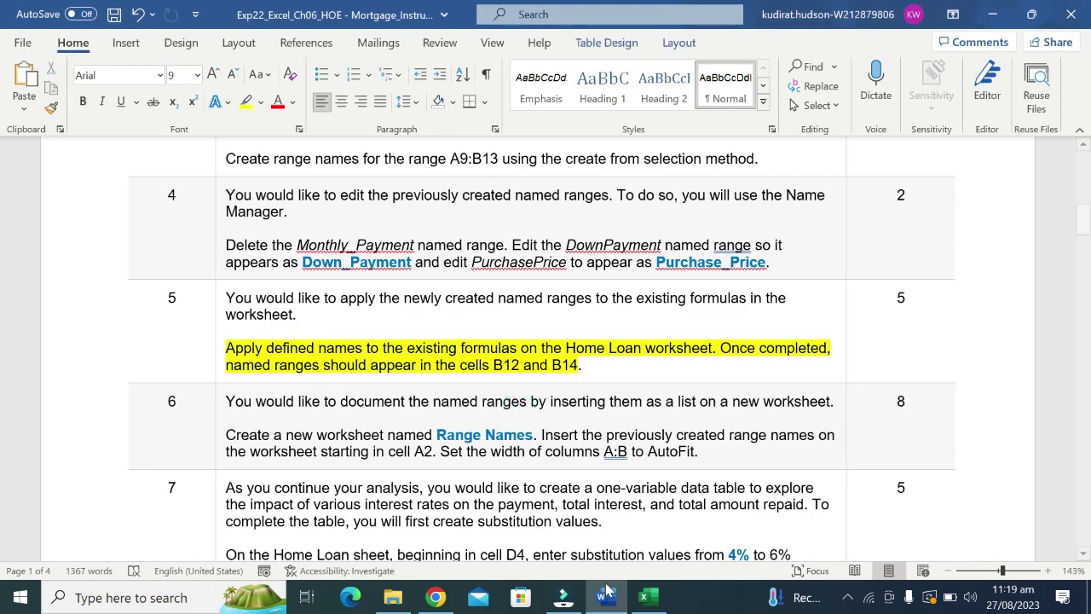
Step: Rewrite B12 as =PMT(Periodic_Rate,No._Payment_Periods,-Amount_of_Loan), still returning $668.38
left_click(647, 596)
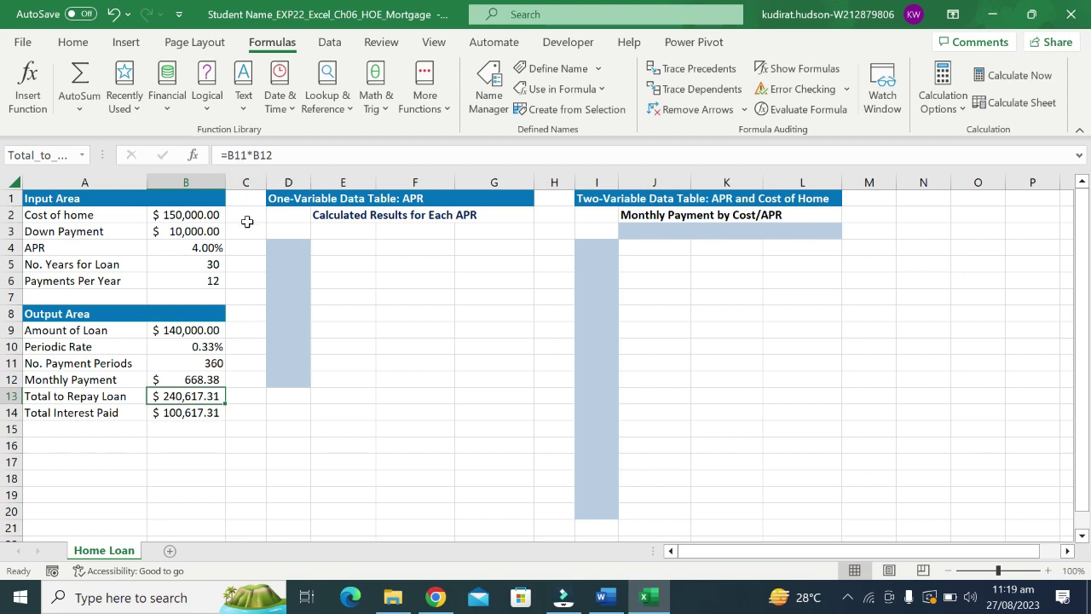
left_click(210, 376)
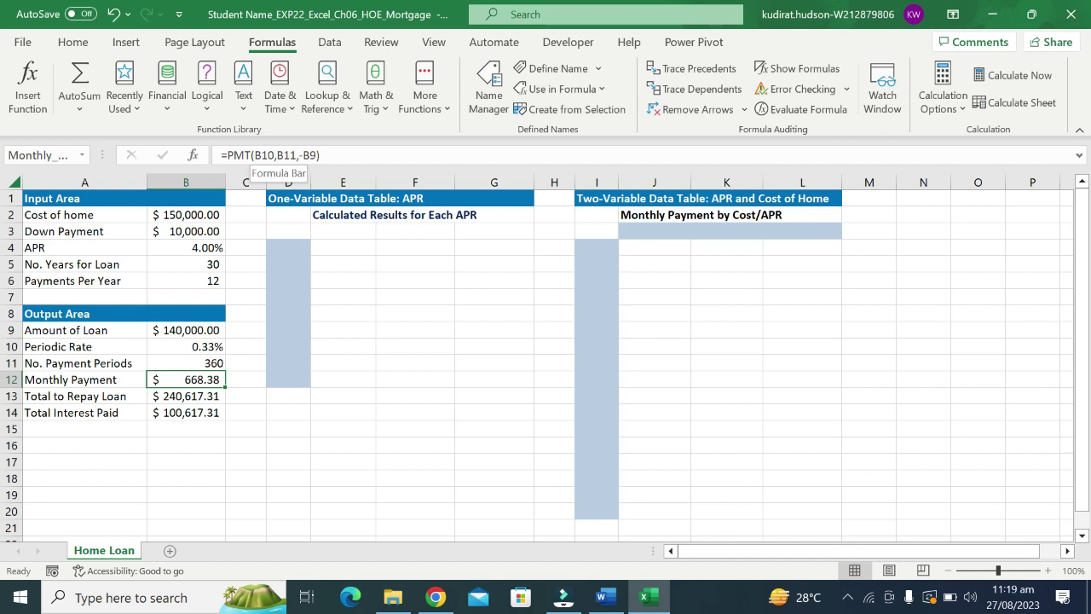
left_click(255, 157)
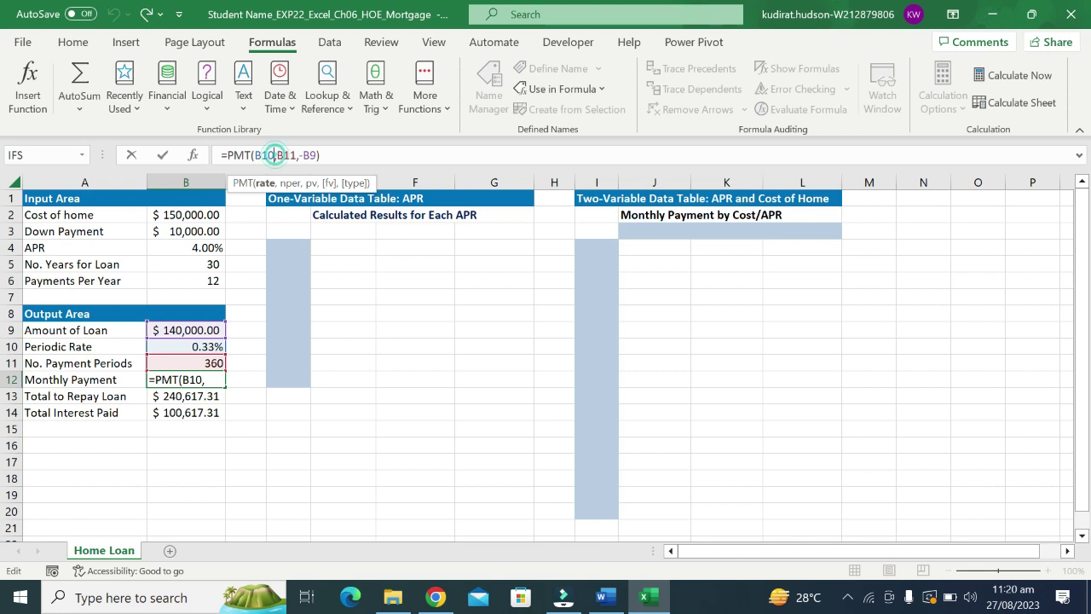
key("BackSpace")
key("BackSpace")
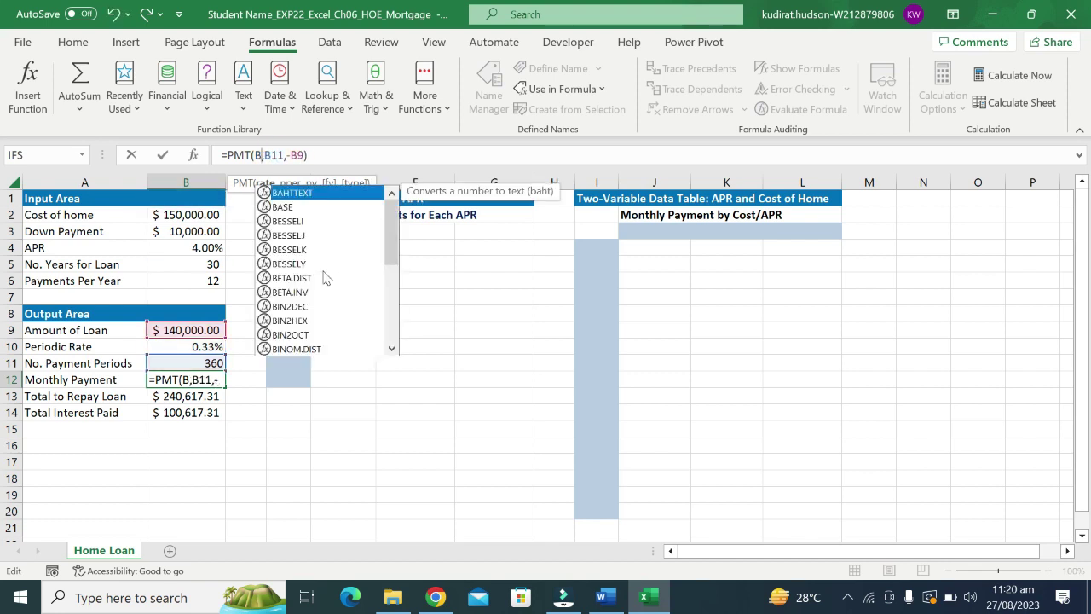
key("BackSpace")
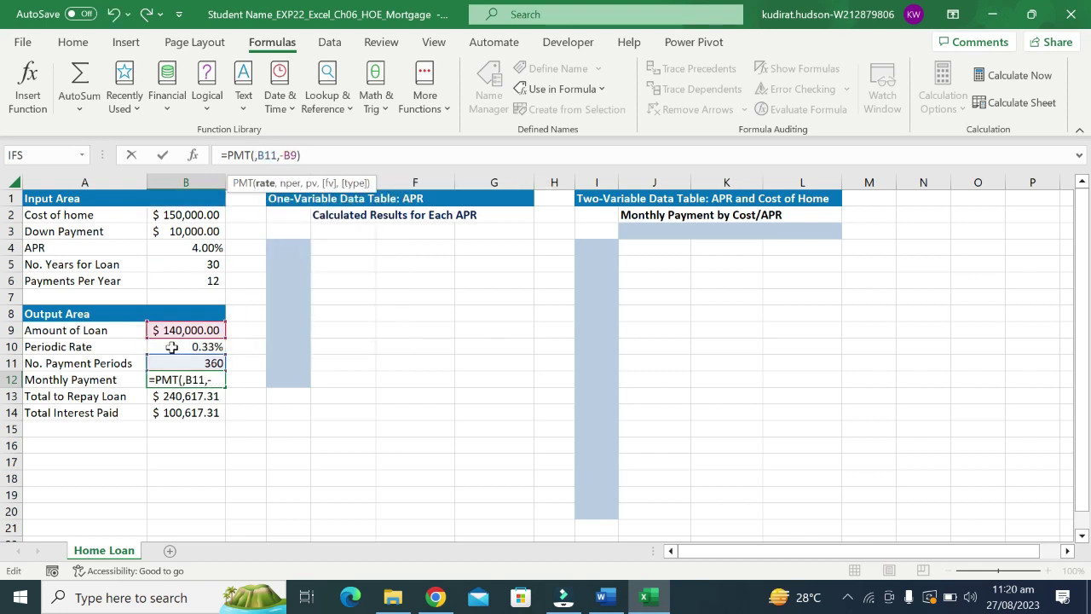
left_click(180, 347)
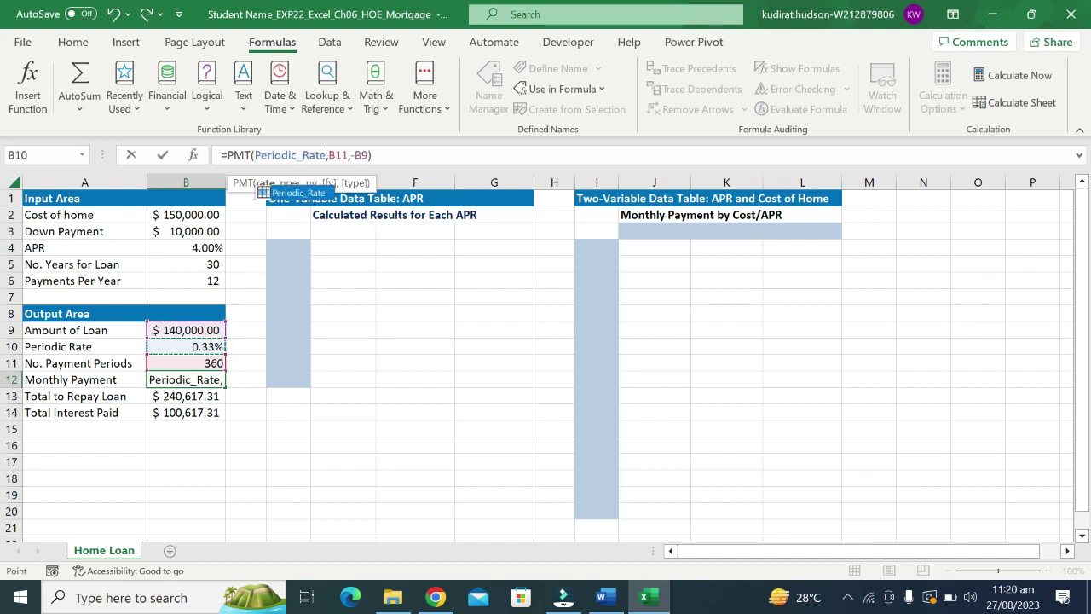
left_click(344, 155)
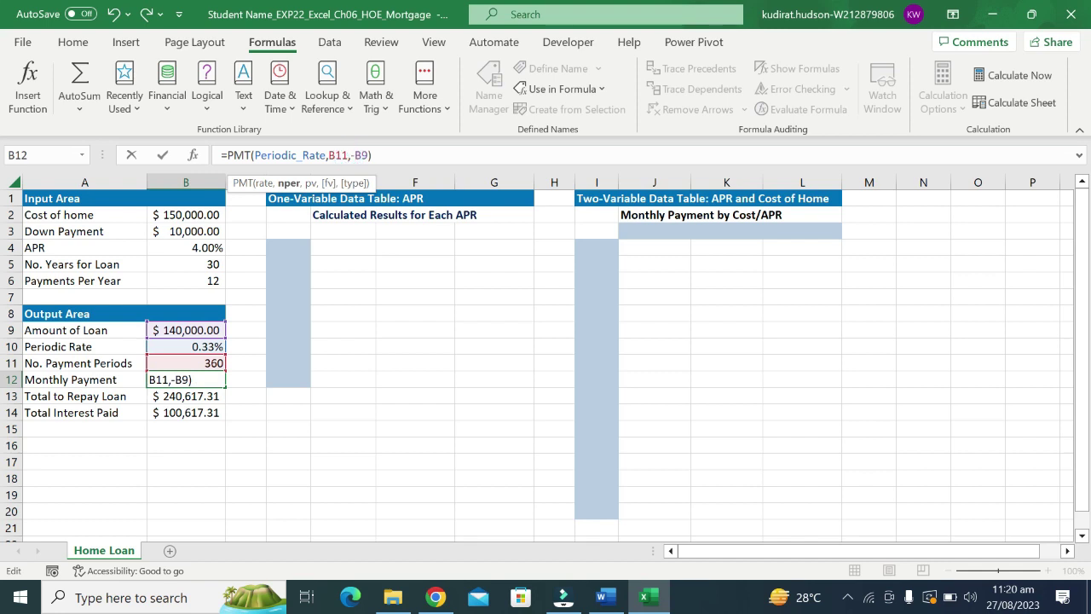
key("BackSpace")
key("BackSpace")
key("BackSpace")
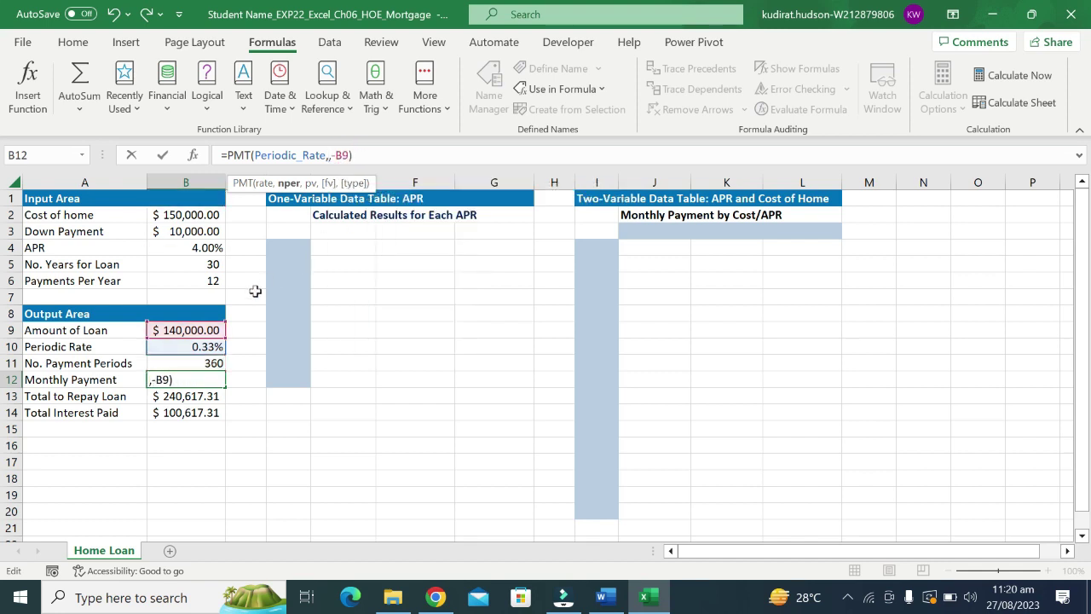
left_click(189, 365)
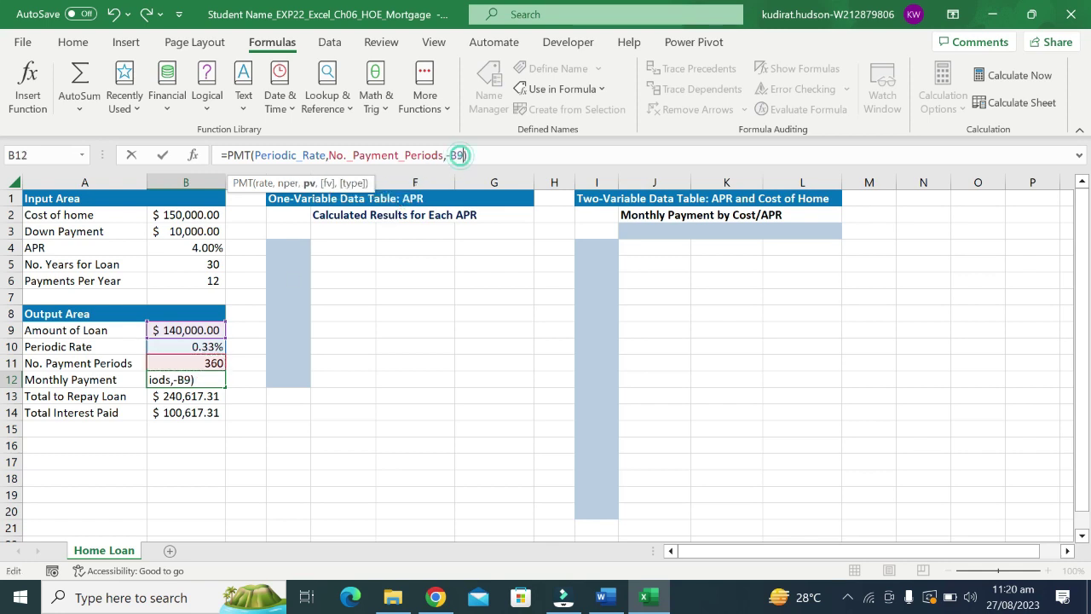
key("BackSpace")
key("BackSpace")
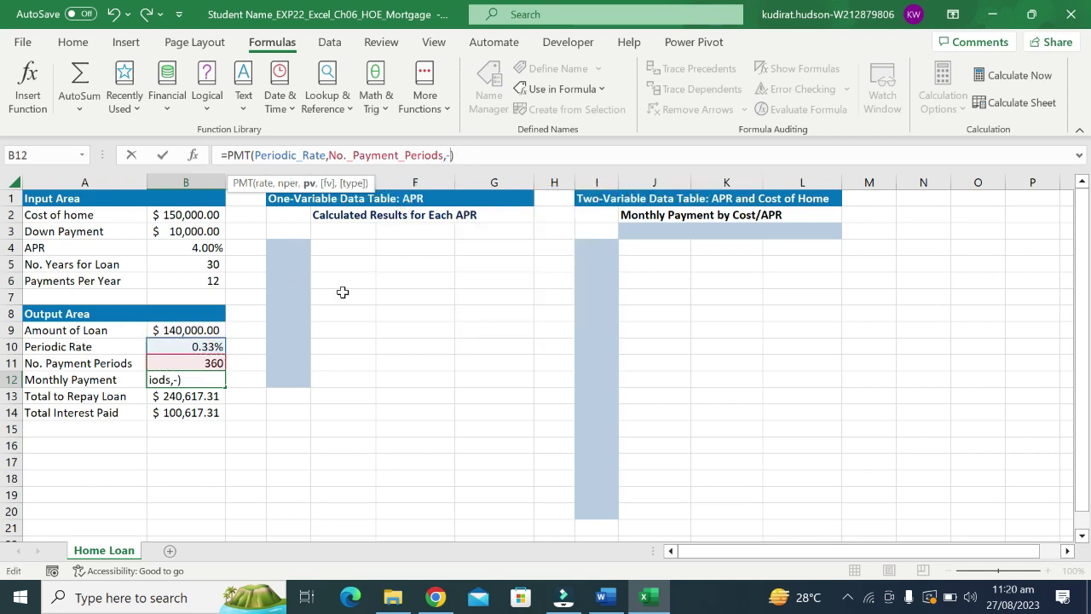
left_click(196, 331)
key("Return")
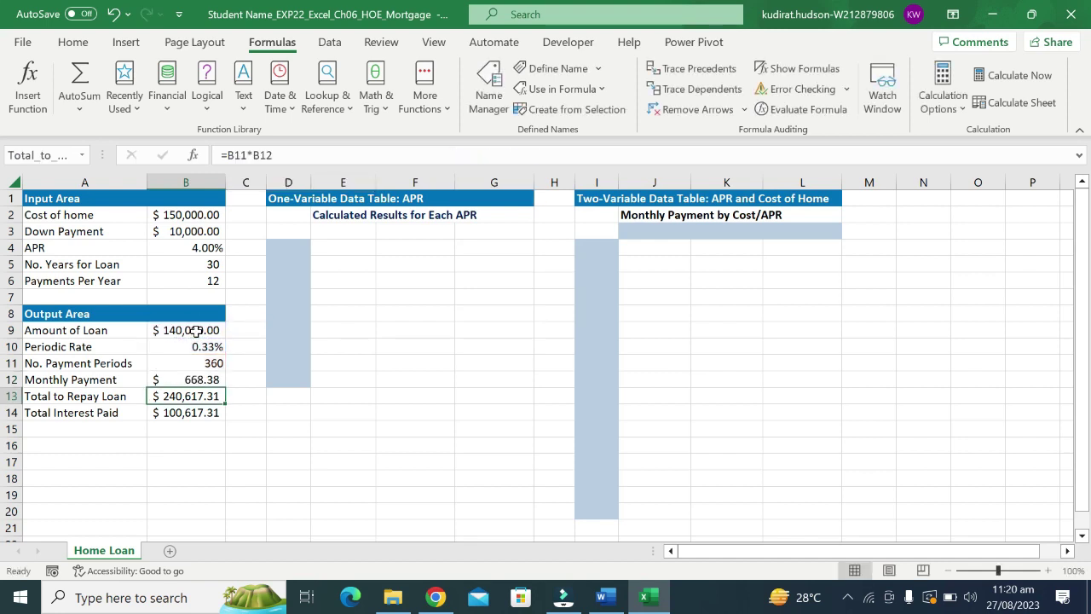
Step: Rewrite the Total to Repay Loan formula in B13 using the No._Payment_Periods and Monthly_Payment names
left_click(189, 379)
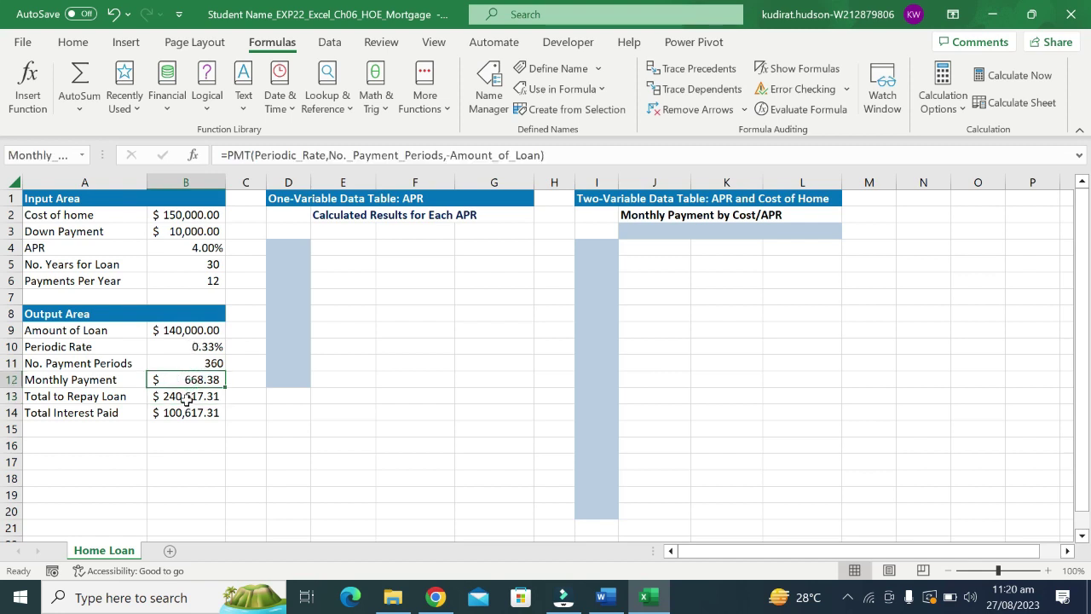
left_click(186, 398)
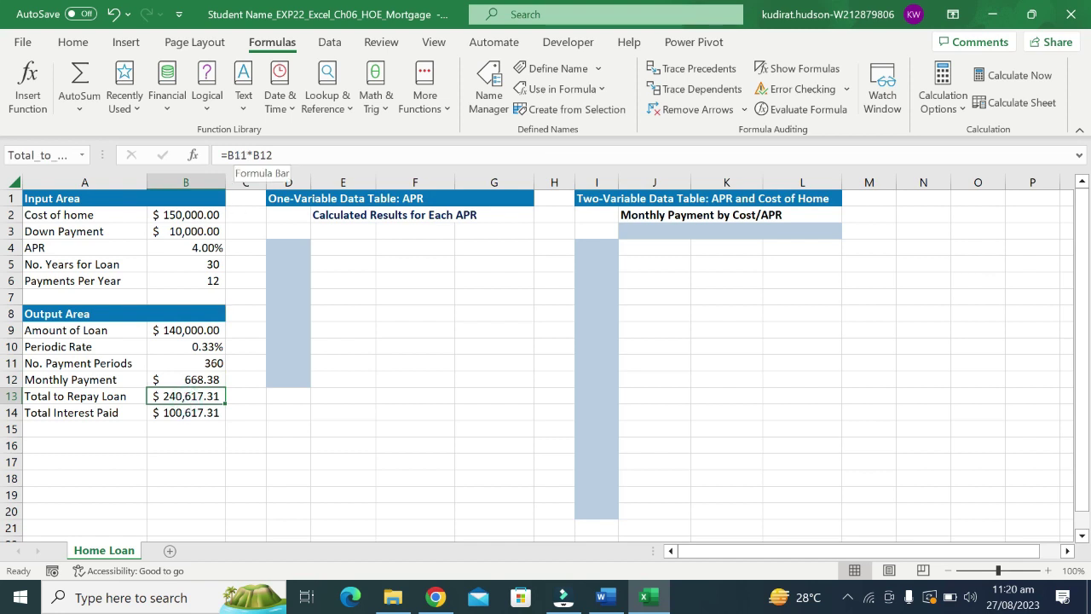
left_click(241, 155)
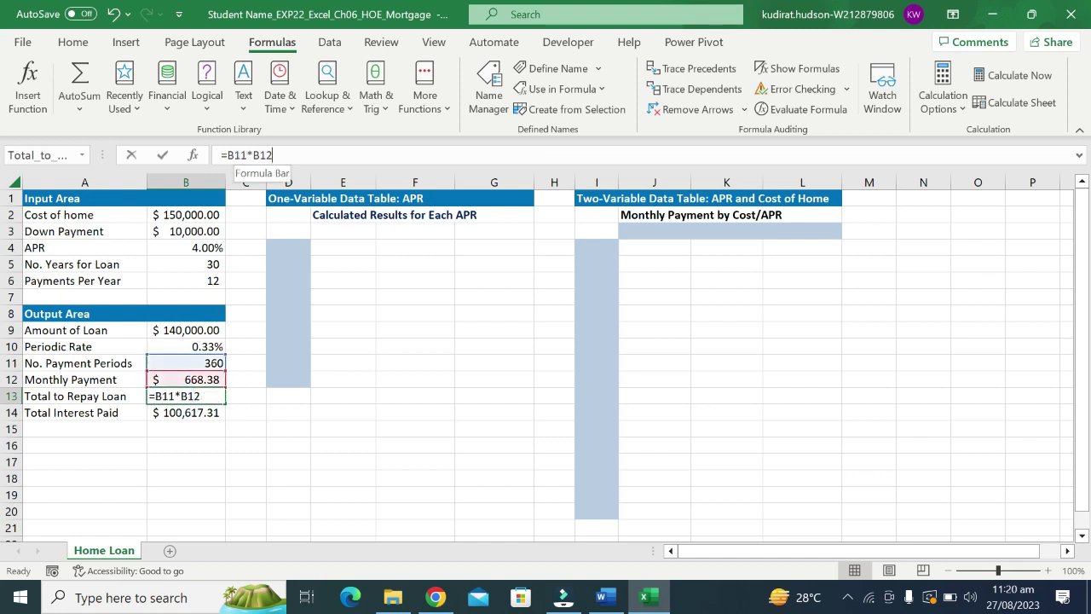
left_click(210, 363)
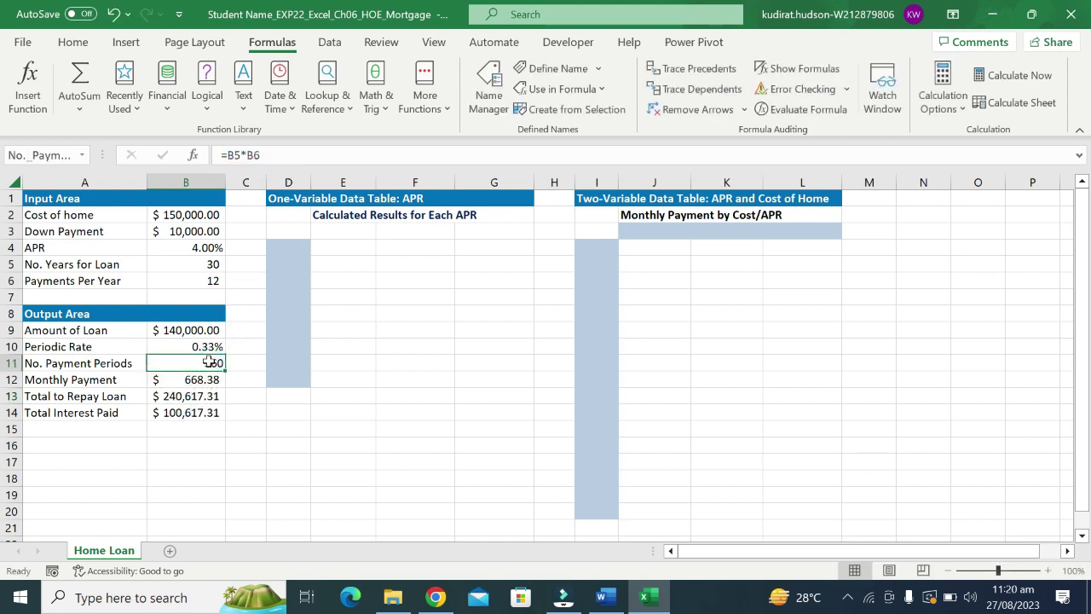
left_click(180, 394)
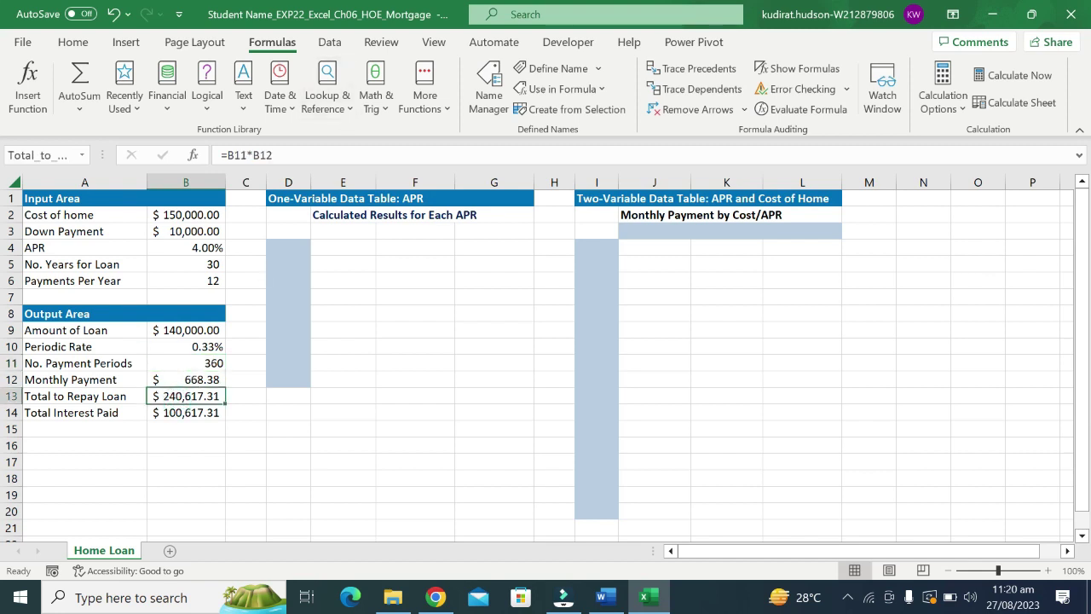
left_click(245, 155)
key("BackSpace")
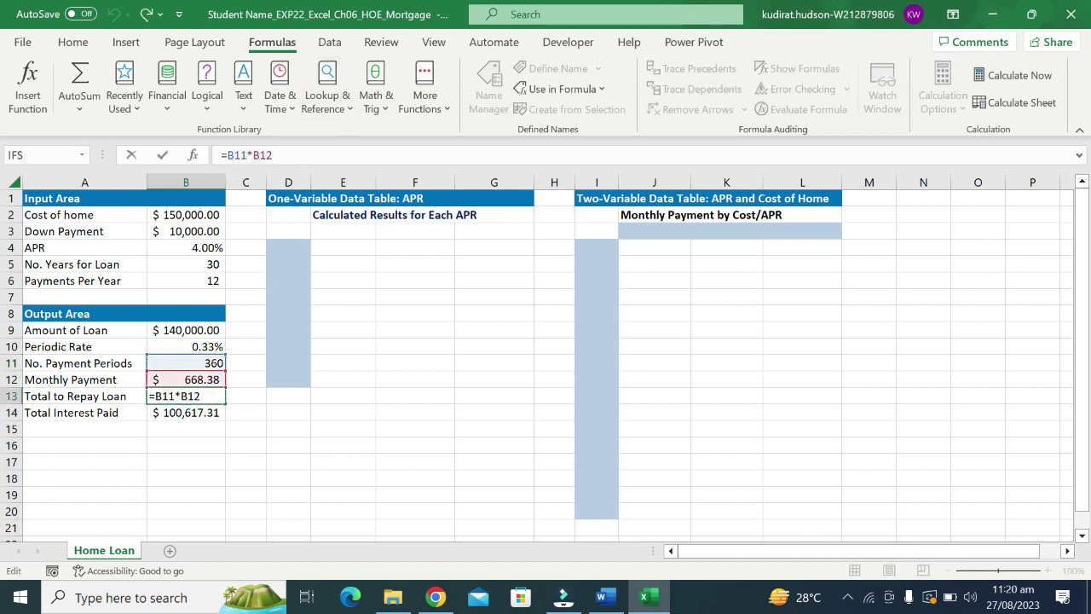
key("BackSpace")
key("BackSpace")
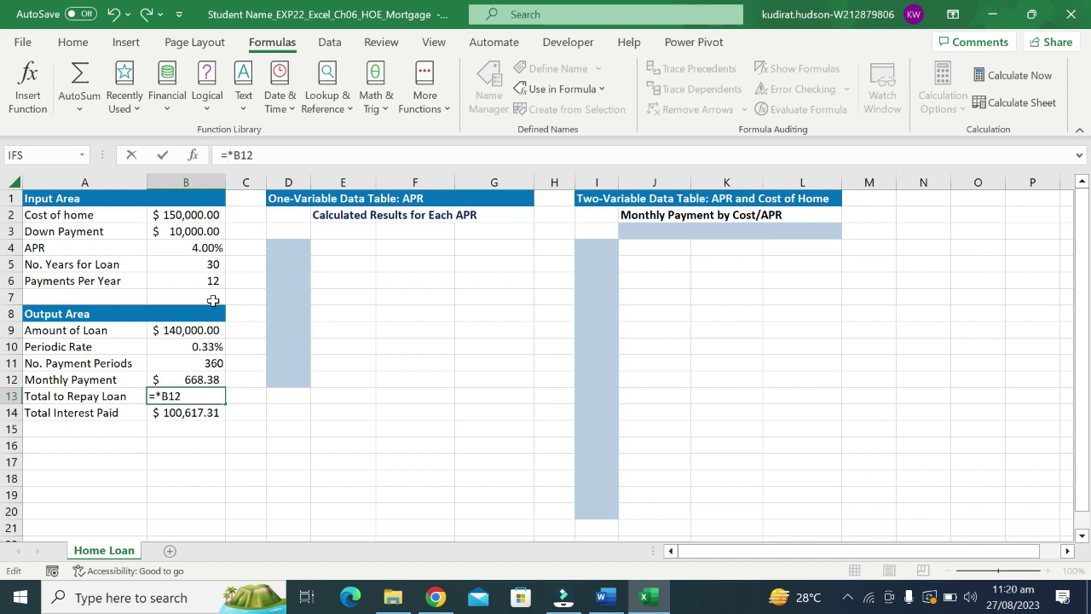
left_click(174, 363)
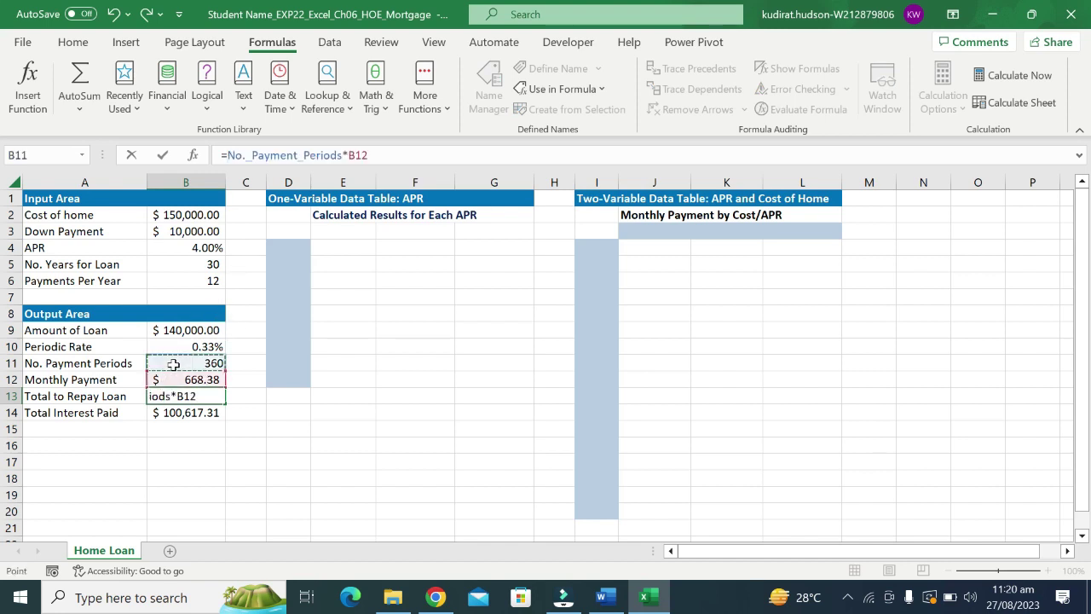
left_click(368, 155)
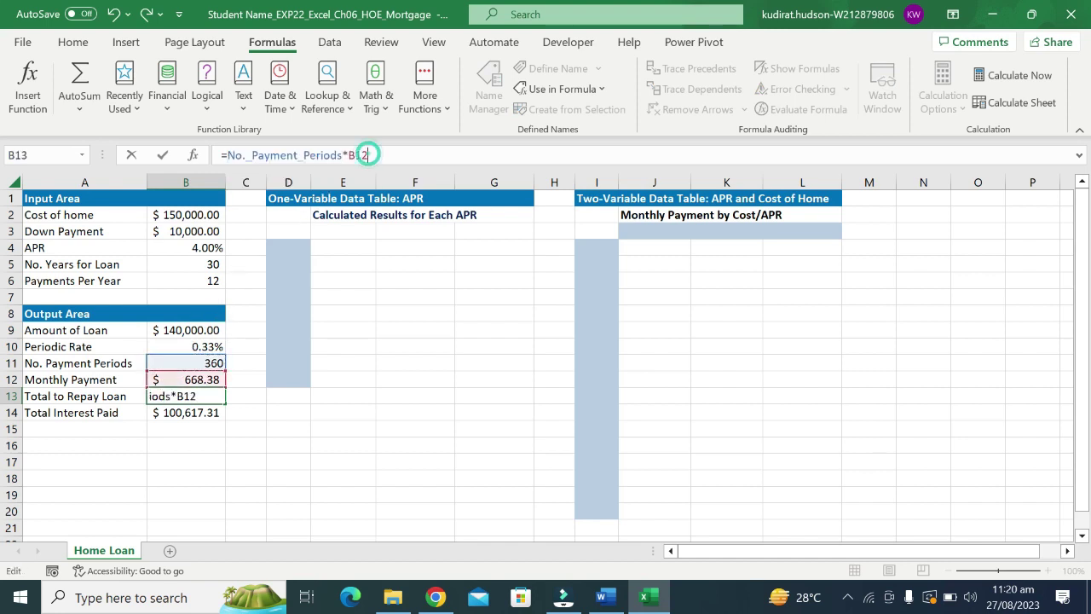
key("BackSpace")
key("BackSpace")
key("BackSpace")
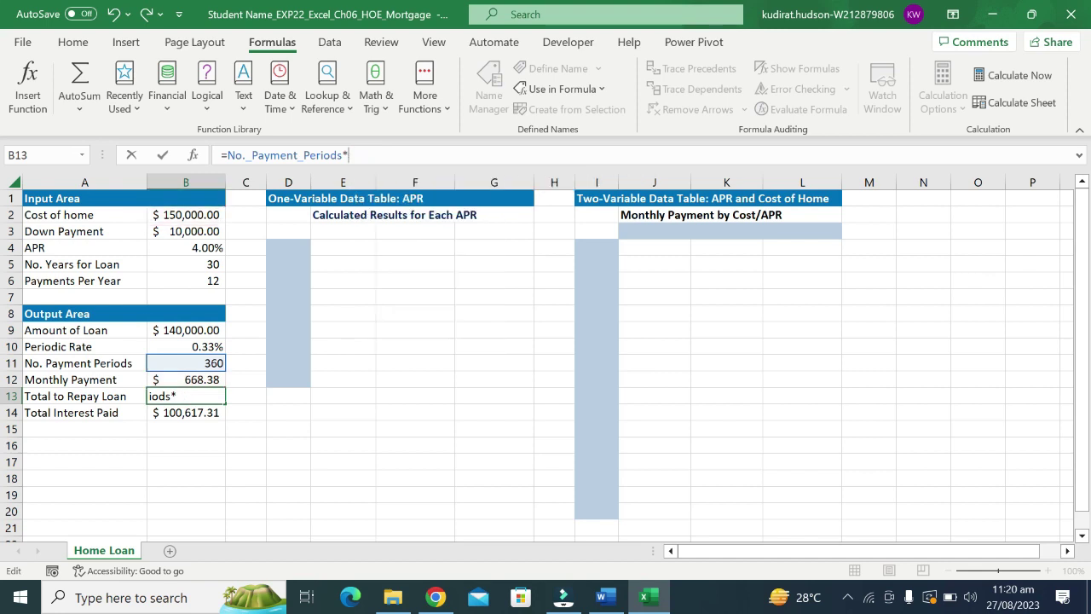
left_click(170, 380)
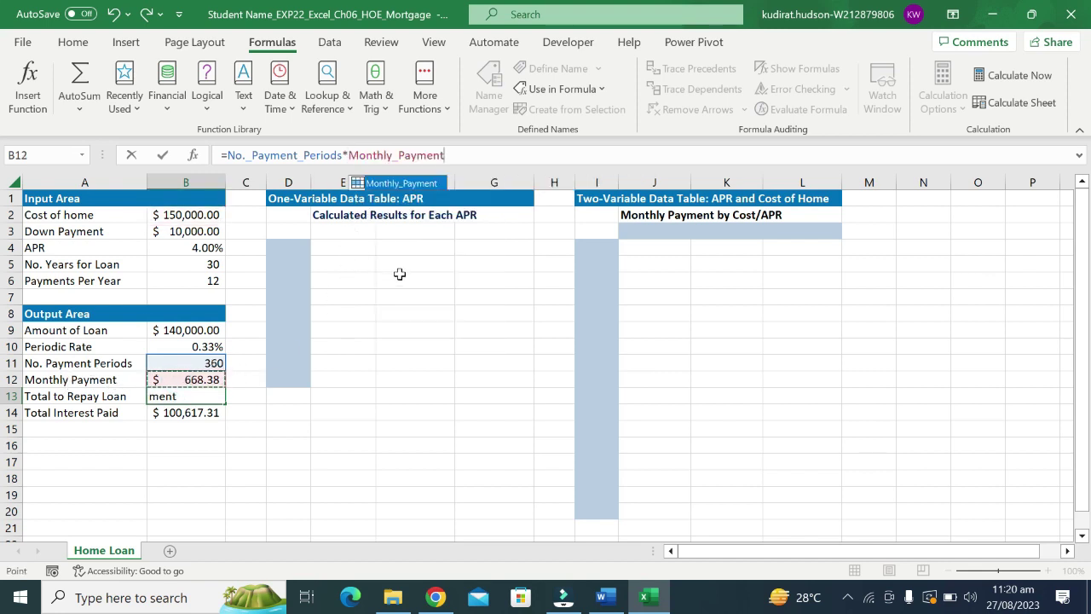
key("Return")
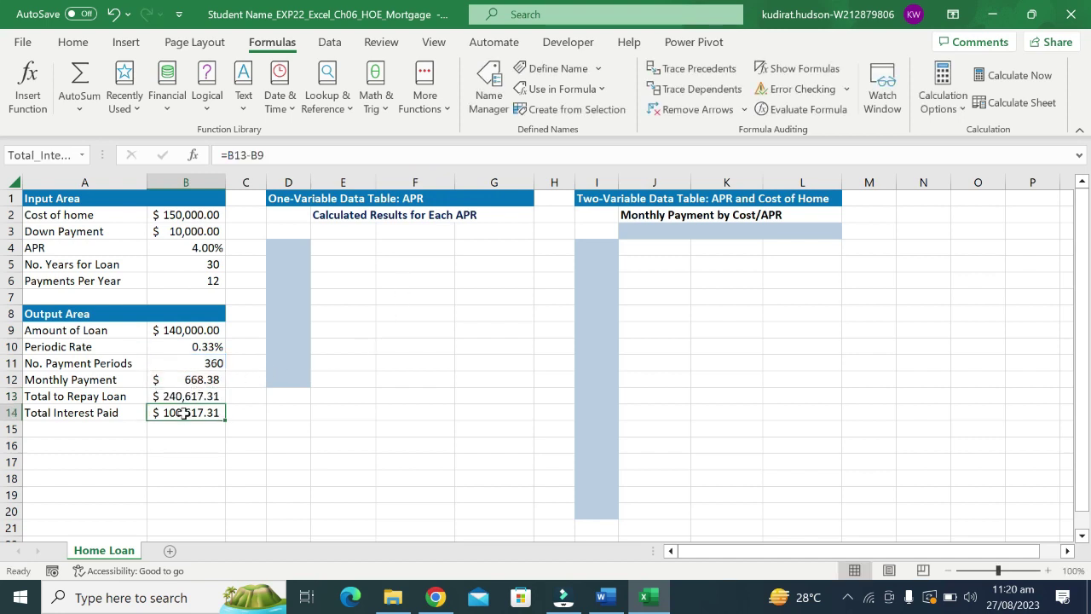
Step: Change the Total Interest Paid formula in B14 to =Total_to_Repay_Loan-Amount_of_Loan
left_click(239, 155)
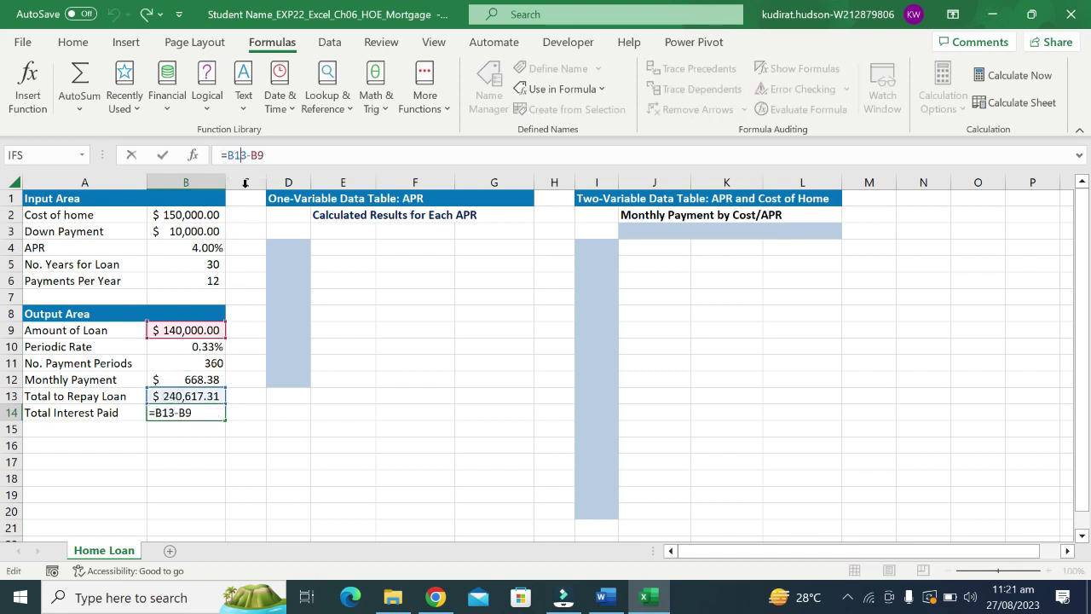
left_click(241, 155)
key("BackSpace")
key("BackSpace")
key("BackSpace")
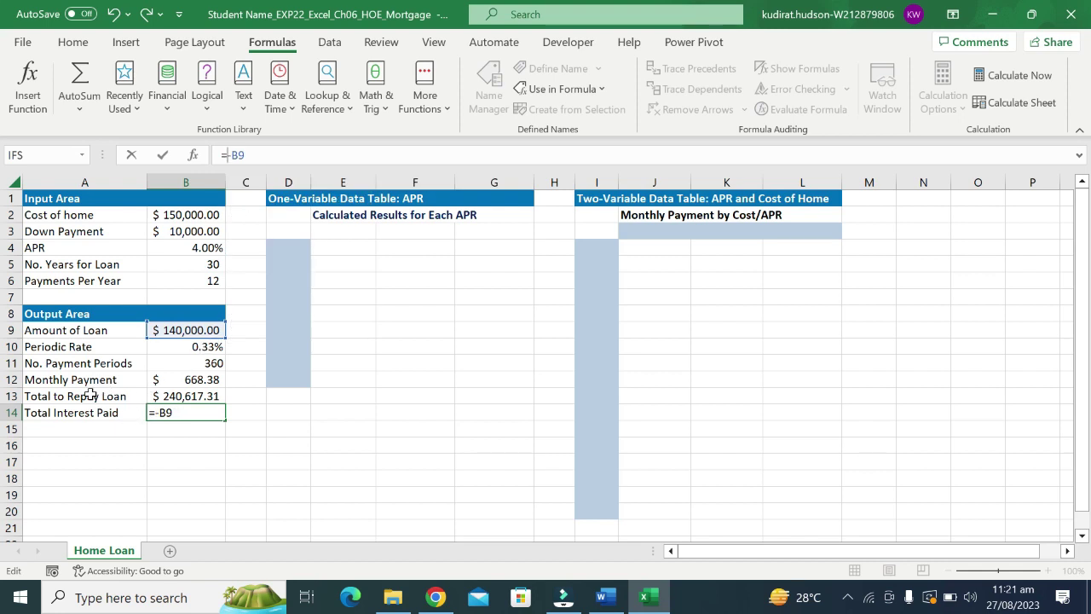
left_click(168, 395)
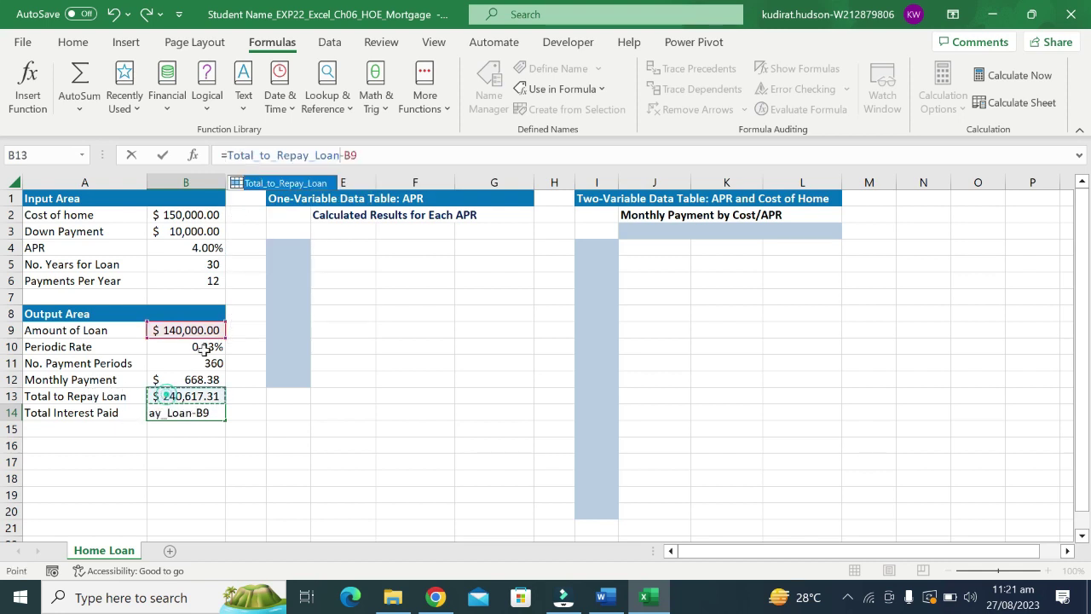
left_click(368, 150)
key("BackSpace")
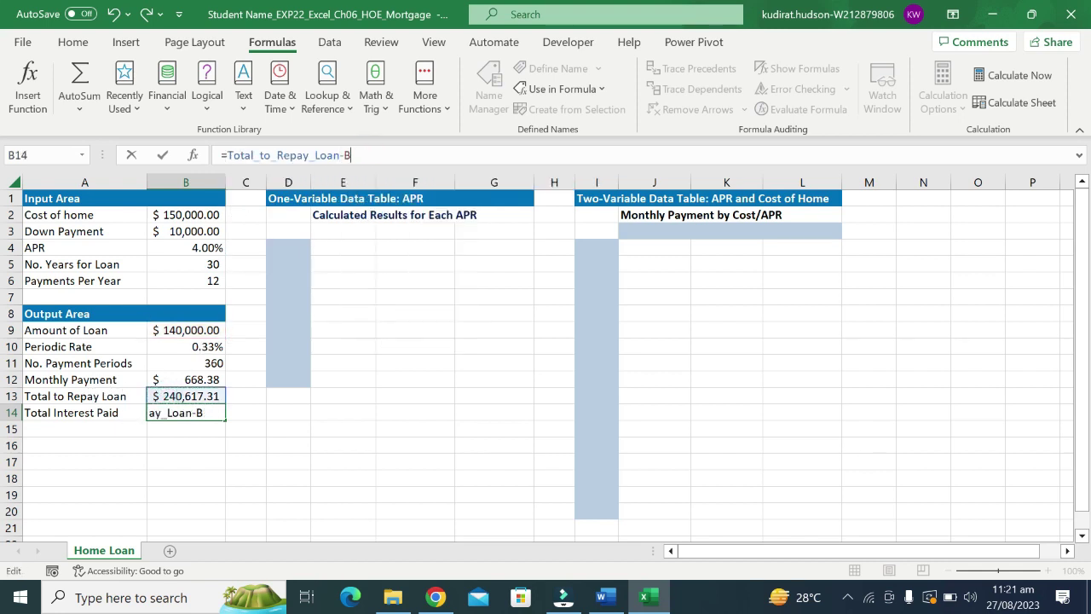
key("BackSpace")
left_click(208, 337)
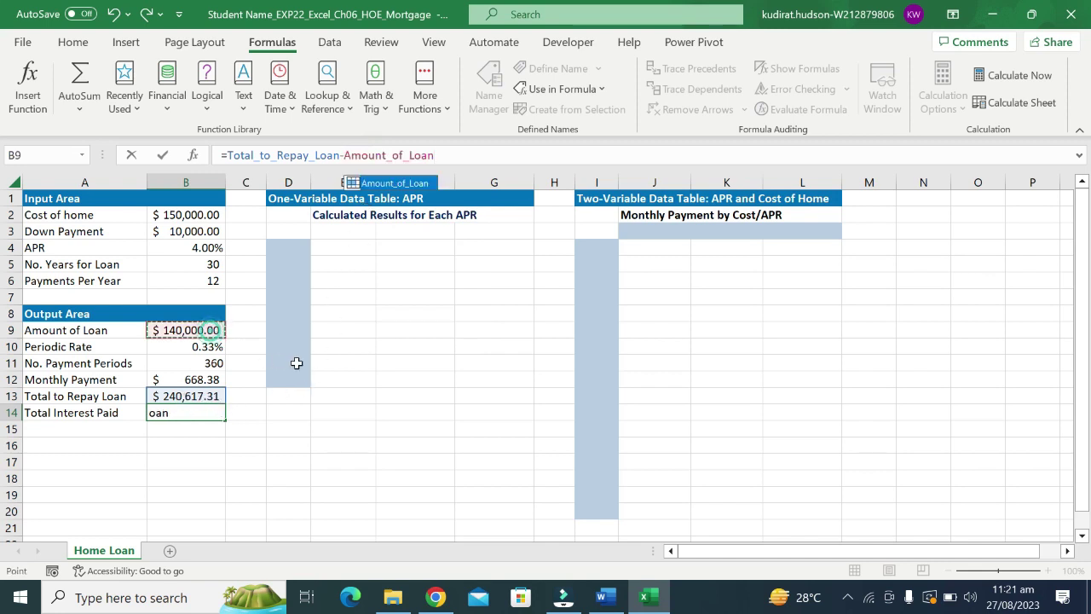
key("Return")
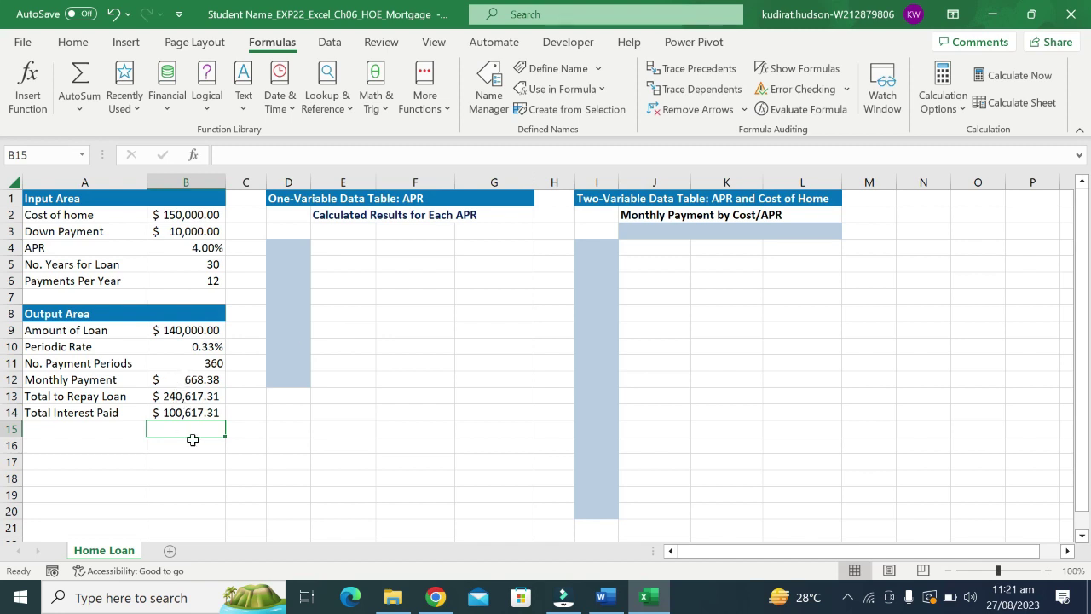
Step: Review the named formulas in B12 through B14, then return to the Word instructions
left_click(200, 413)
left_click(201, 396)
left_click(206, 375)
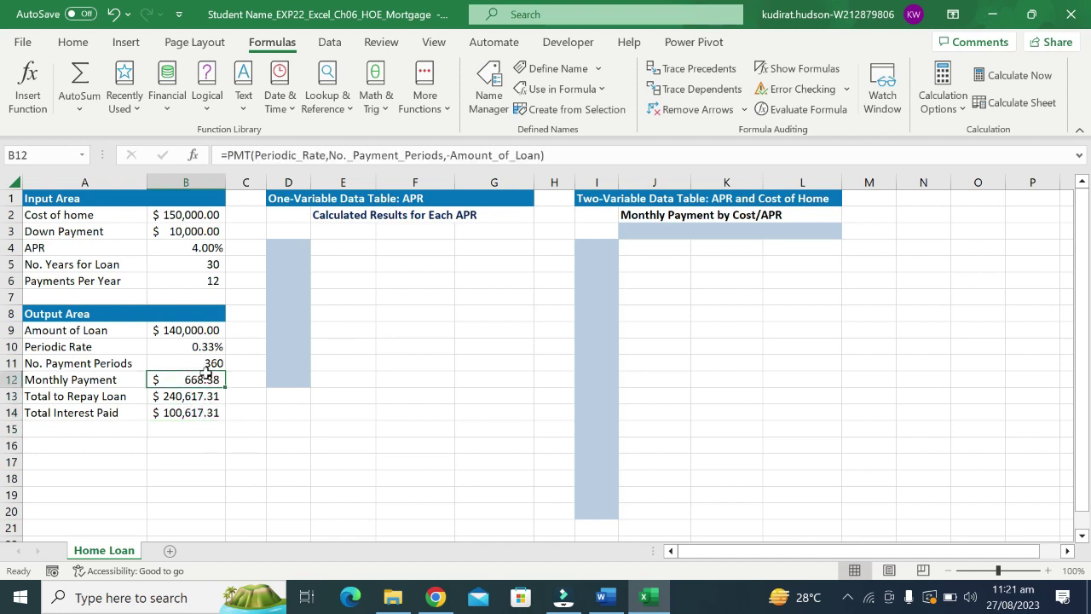
left_click(272, 155)
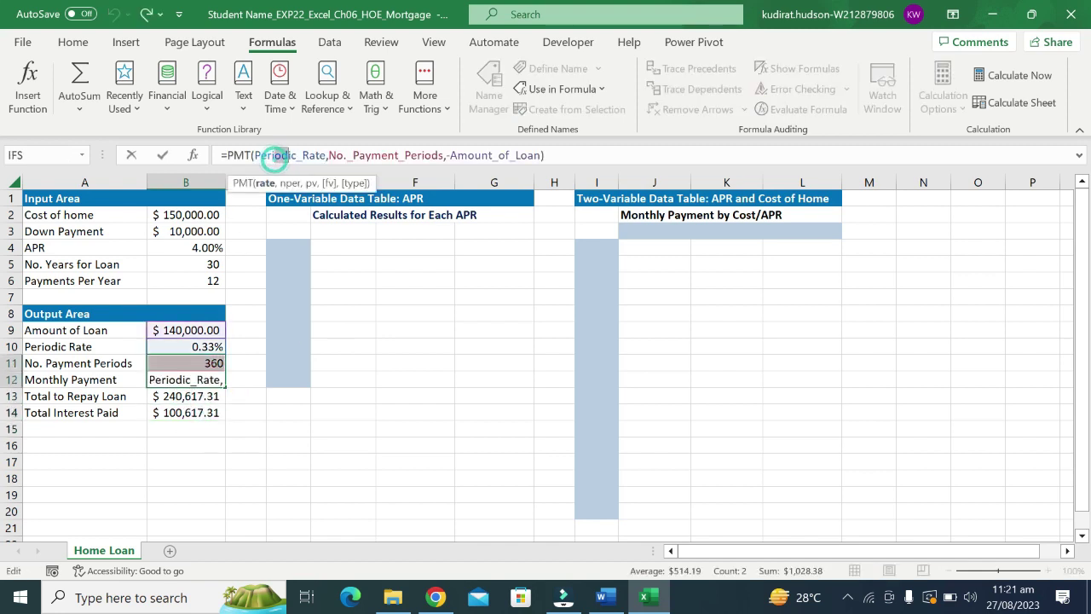
left_click(370, 155)
left_click(480, 155)
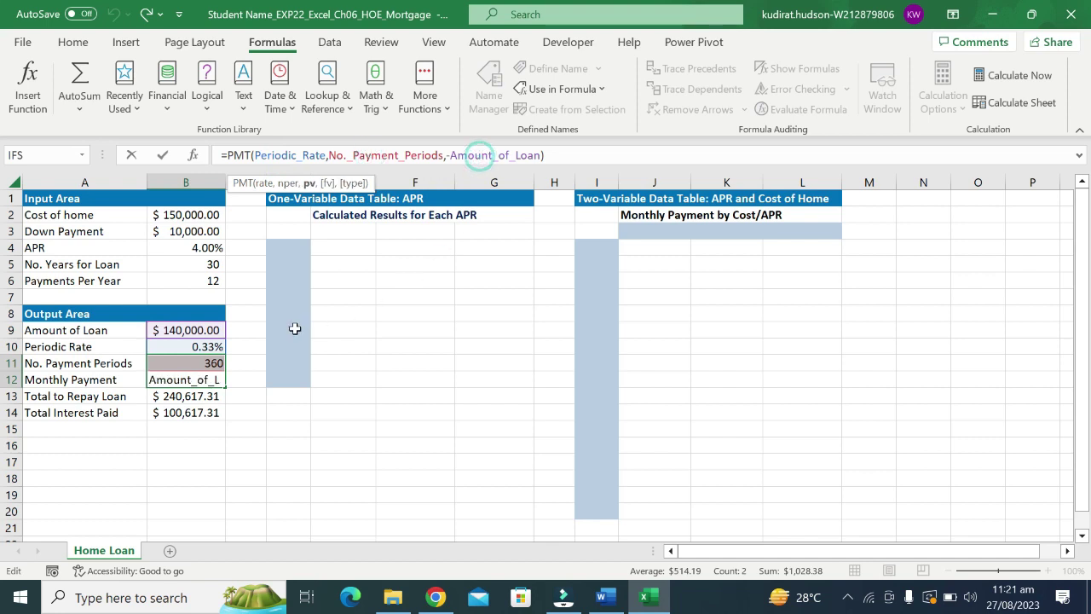
left_click(409, 330)
left_click(209, 395)
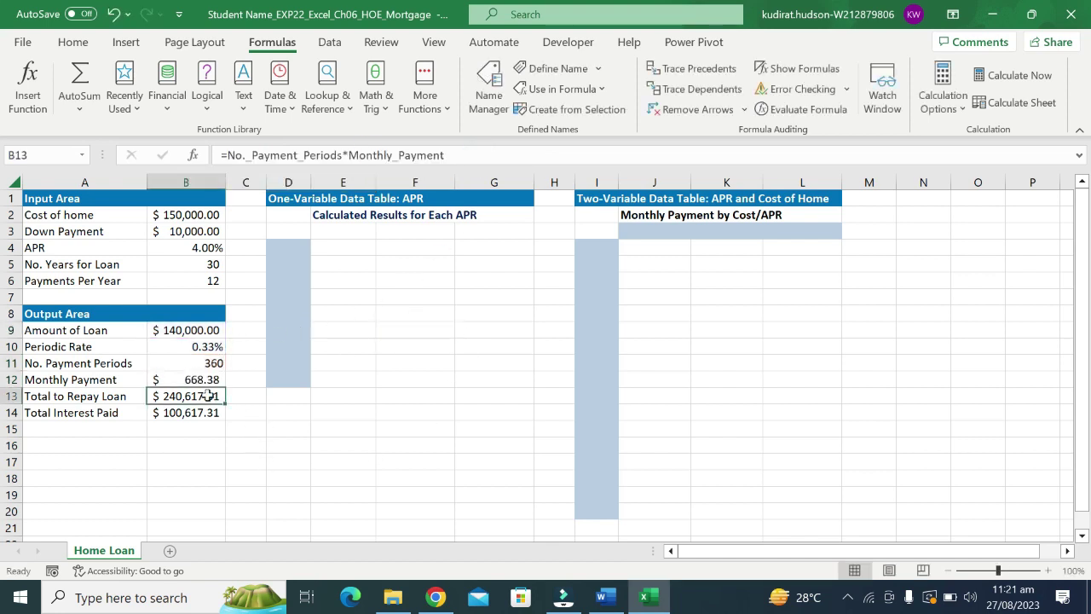
left_click(196, 330)
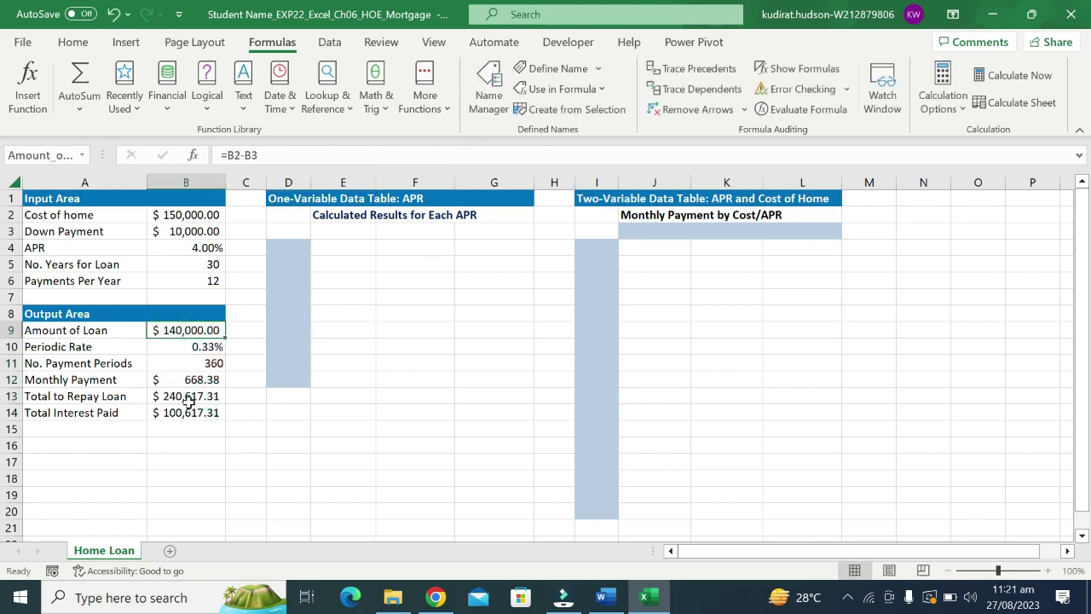
left_click(209, 379)
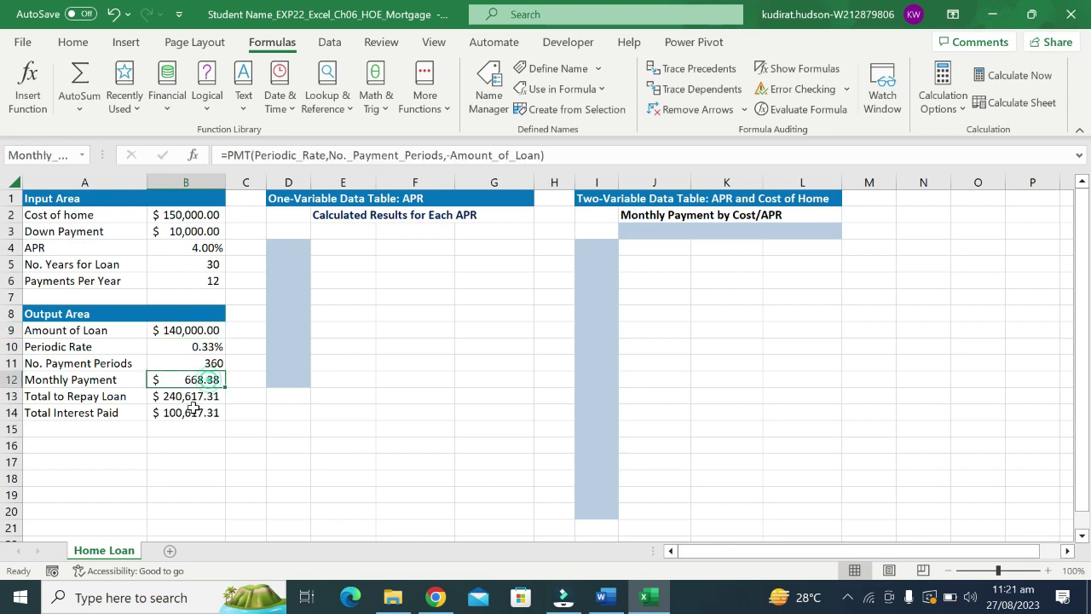
left_click(193, 396)
left_click(194, 414)
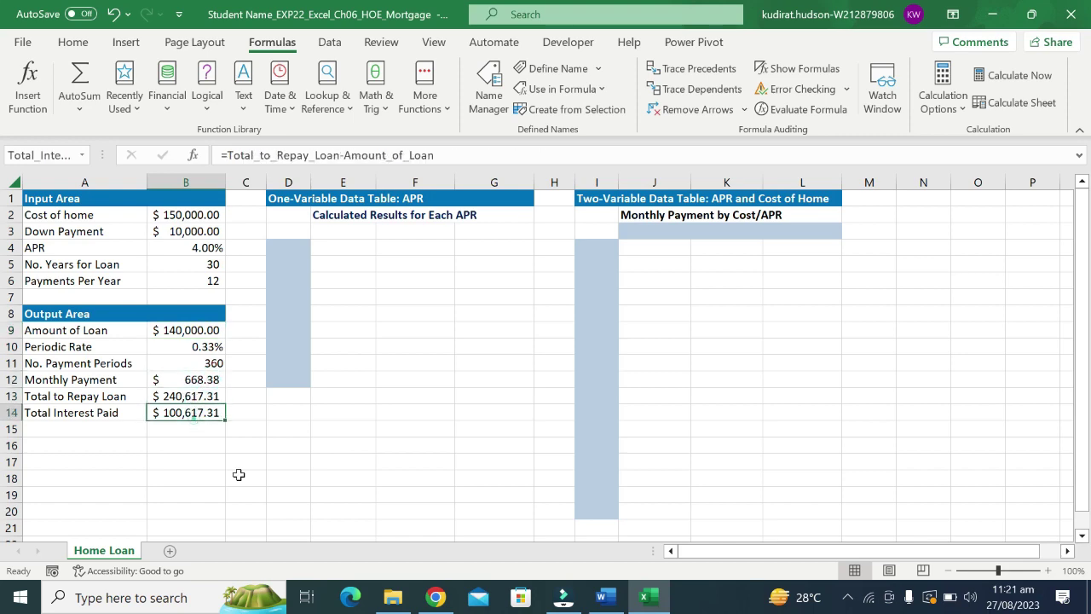
left_click(604, 597)
Step: Undo the yellow highlight on the step 5 instructions
left_click_drag(494, 365, 579, 364)
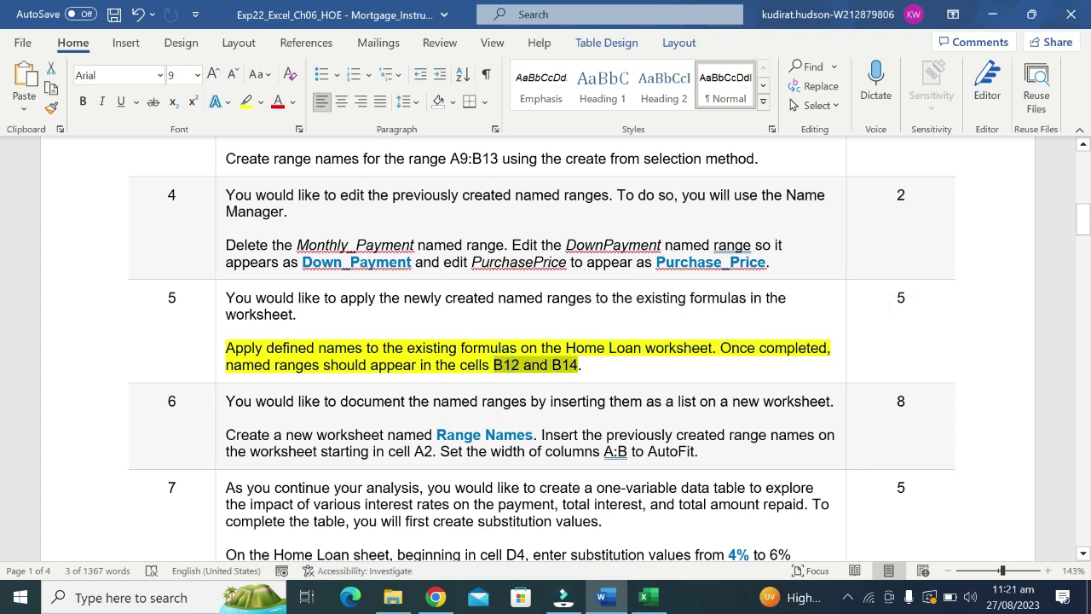
key("ctrl+z")
scroll(454, 354, "down", 1)
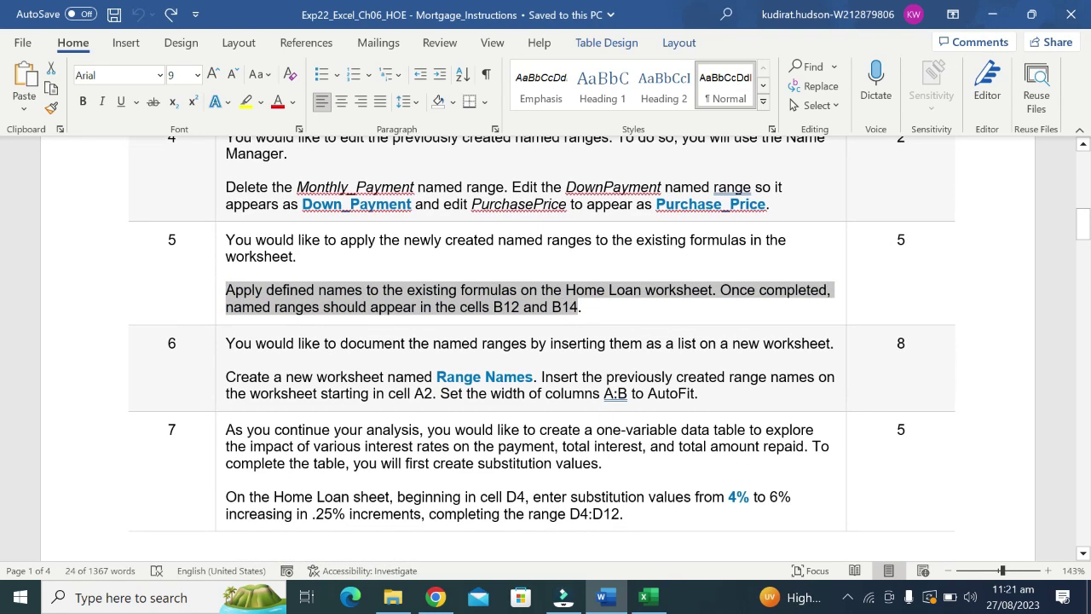
left_click(345, 394)
Step: Highlight the step 6 Range Names worksheet paragraph in yellow
left_click_drag(274, 377, 534, 377)
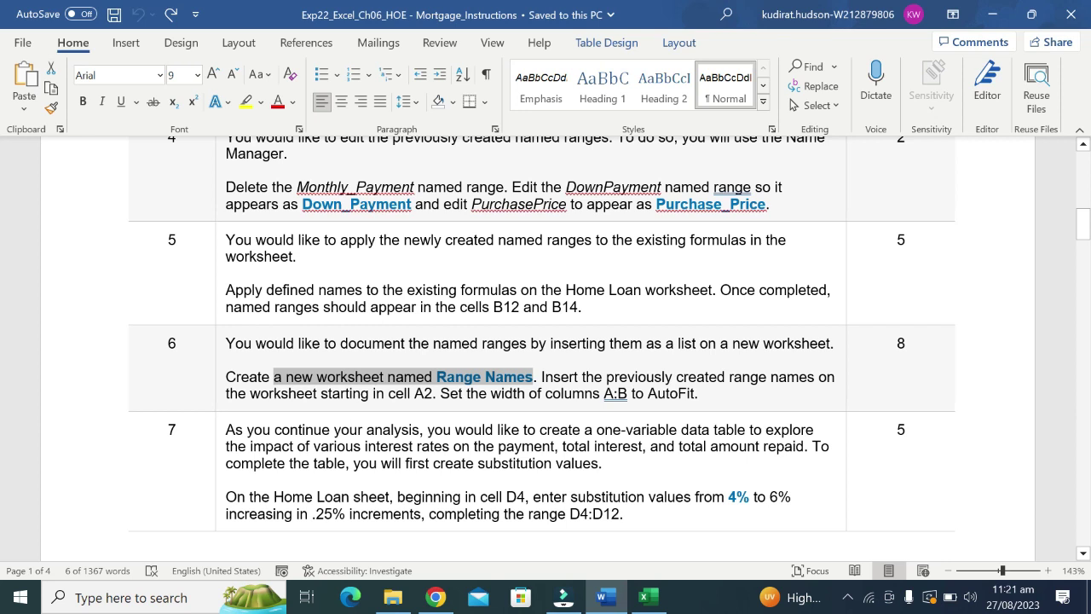
mouse_move(225, 377)
left_mouse_down()
mouse_move(533, 376)
mouse_move(697, 393)
left_mouse_up()
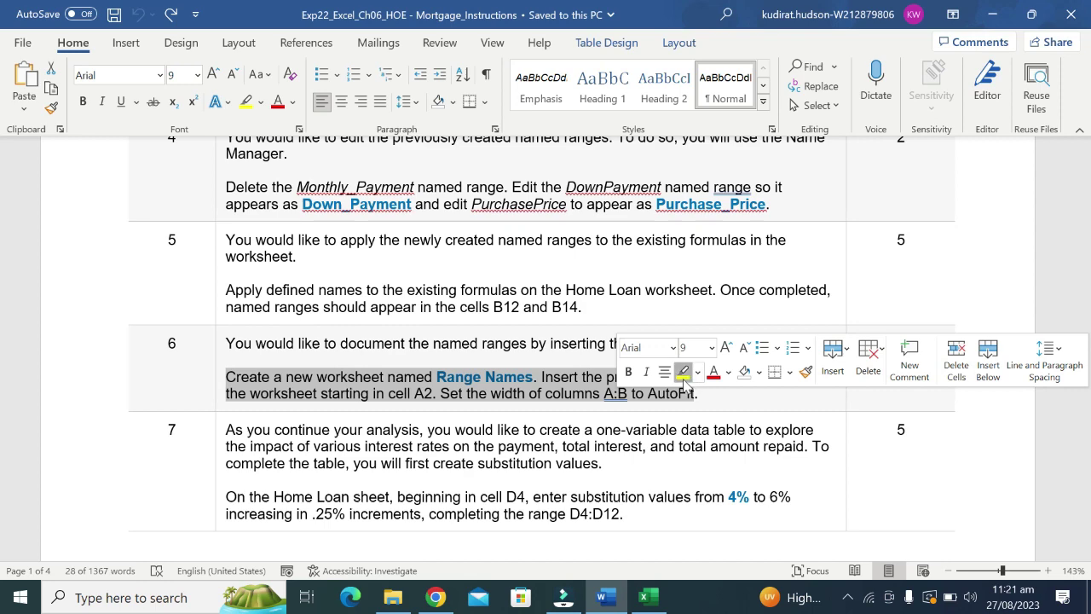
left_click(682, 372)
left_click(361, 376)
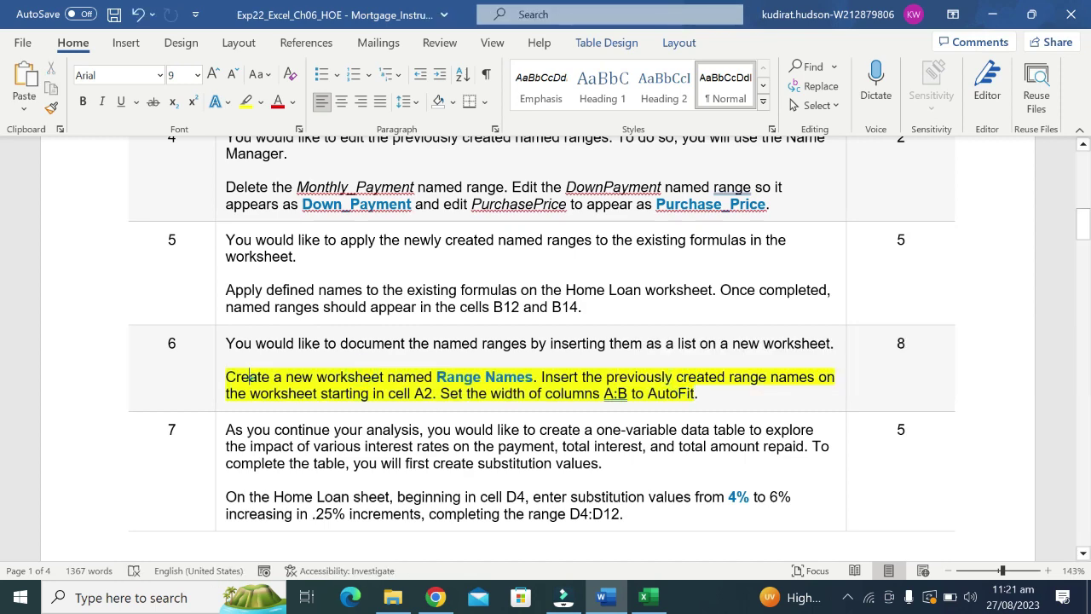
Step: Copy the sheet name 'Range Names' from step 6 and reread its AutoFit columns A:B instruction
left_click_drag(226, 376, 442, 378)
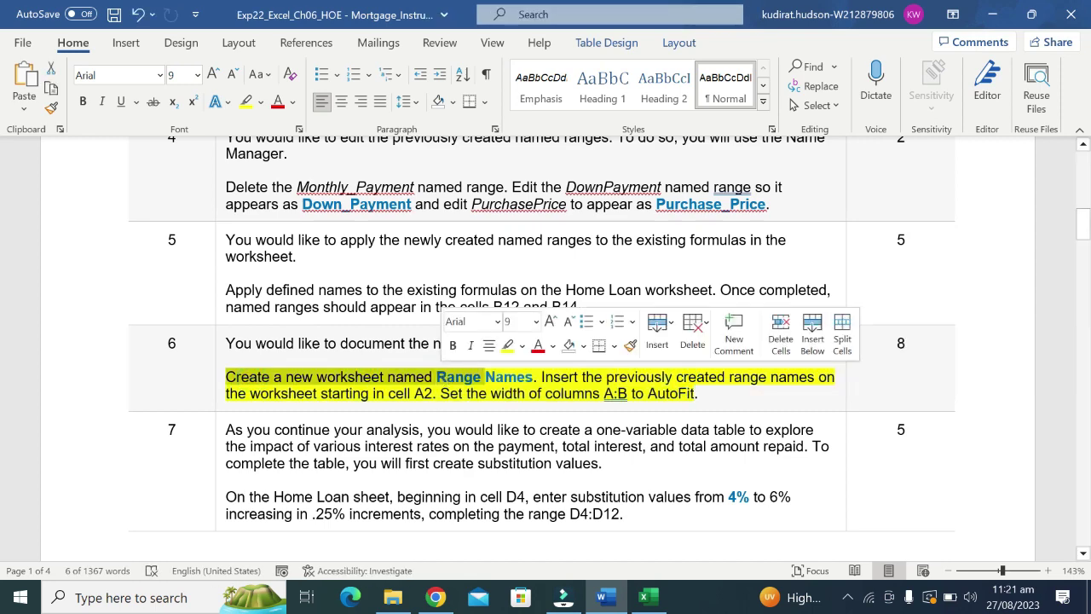
left_click(507, 378)
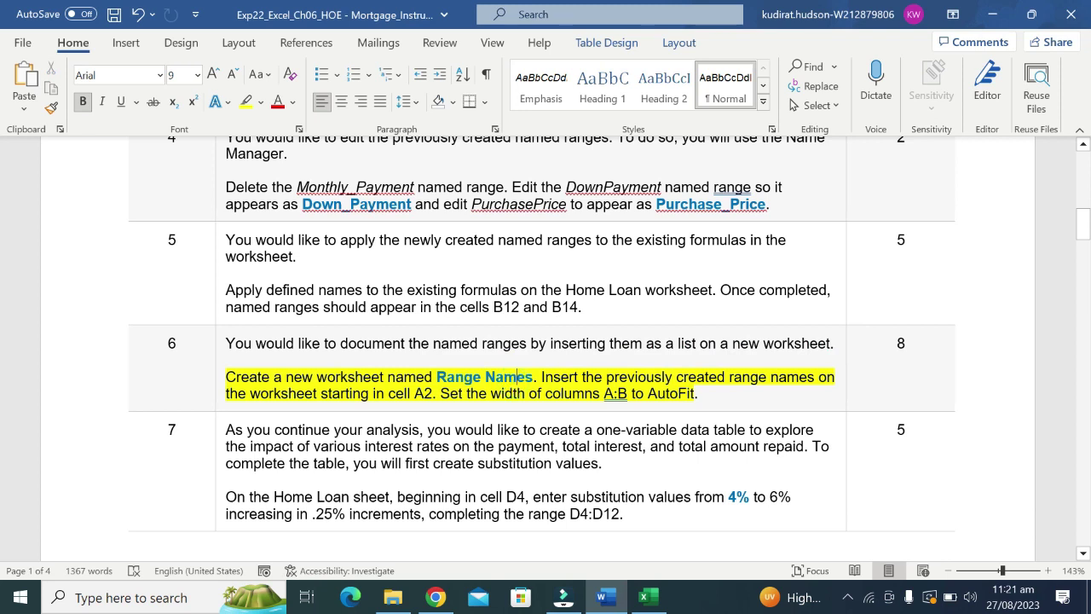
left_click_drag(274, 377, 530, 381)
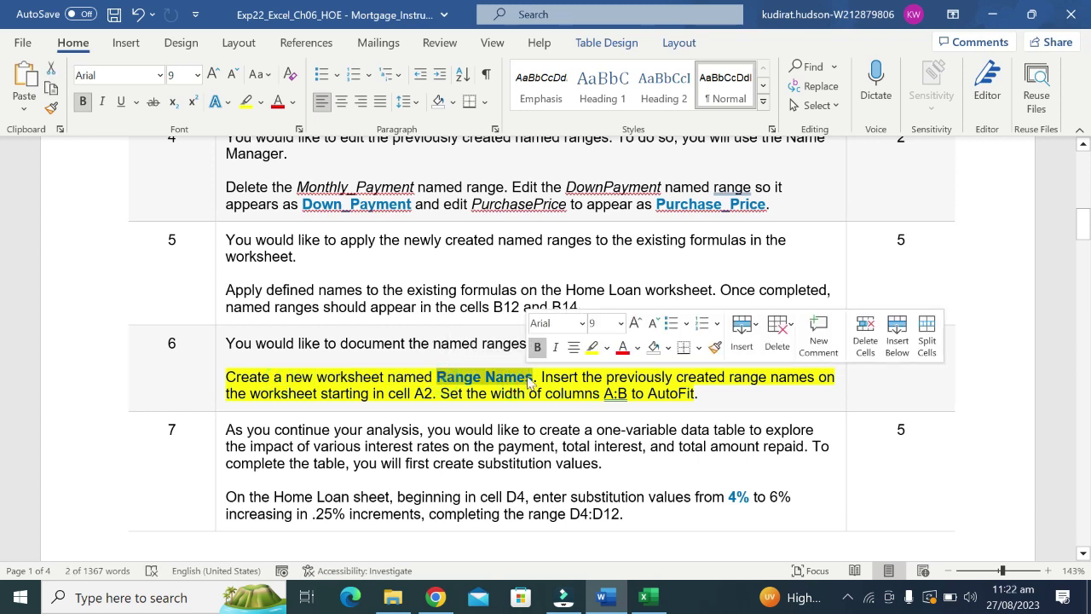
key("ctrl+c")
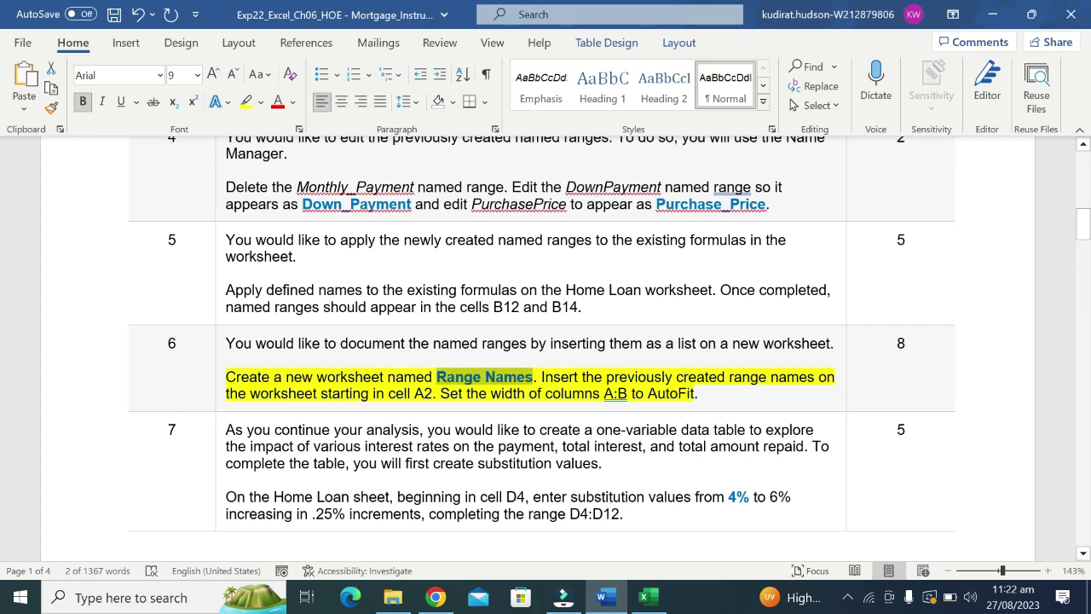
left_click_drag(541, 376, 769, 376)
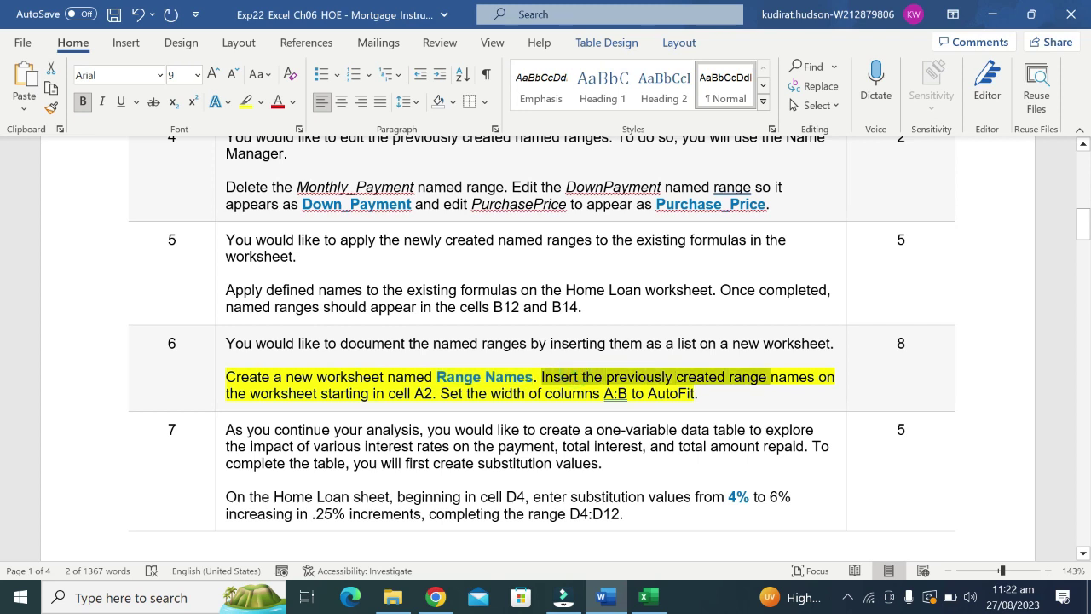
left_click_drag(770, 377, 697, 393)
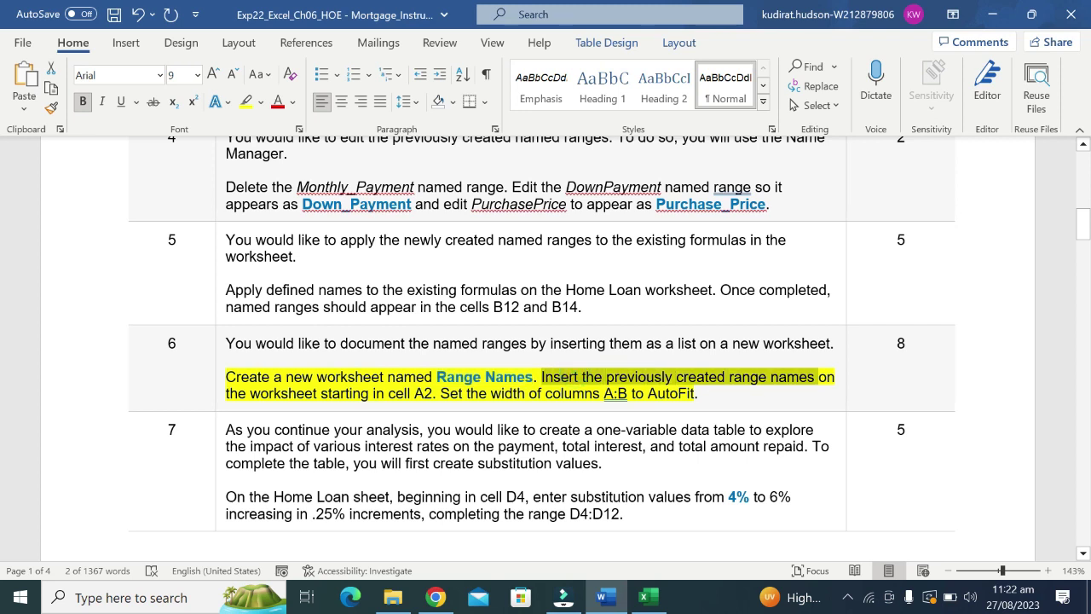
left_click(323, 408)
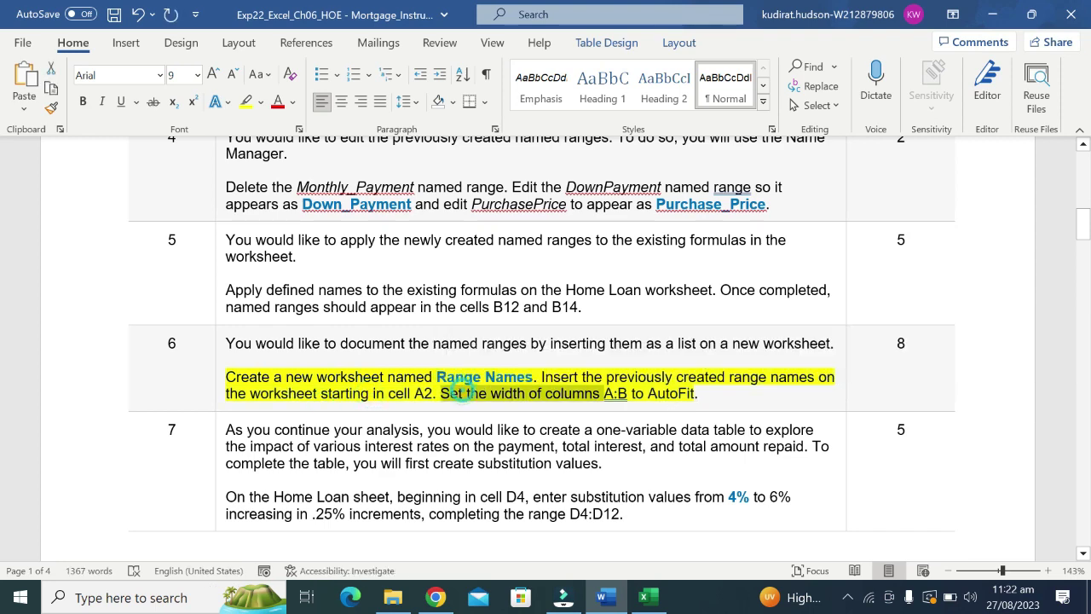
left_click_drag(460, 393, 695, 394)
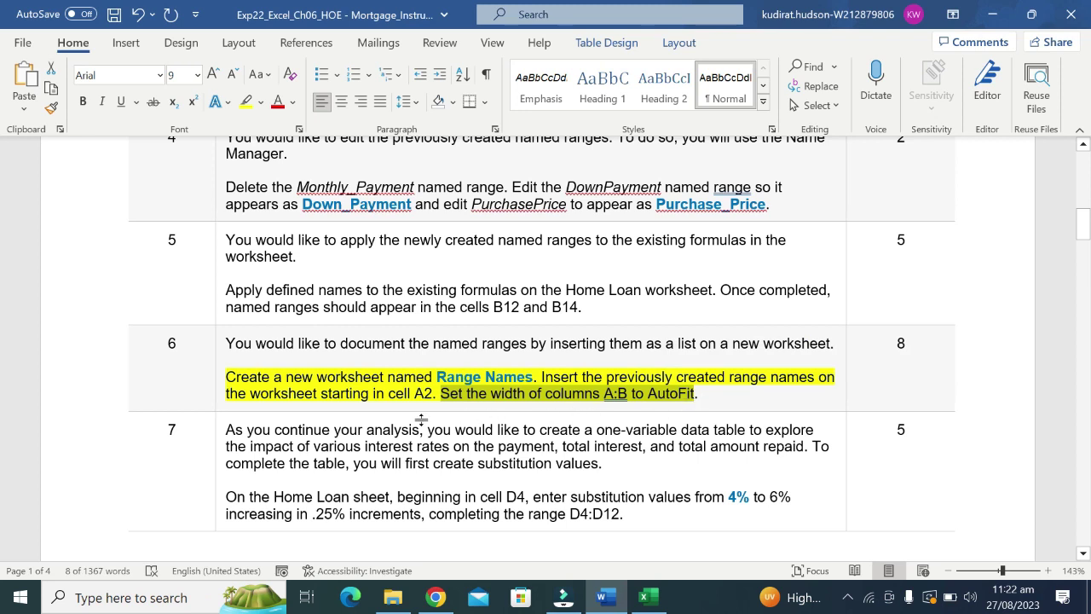
Step: Add a new blank worksheet beside the Home Loan sheet
left_click(645, 597)
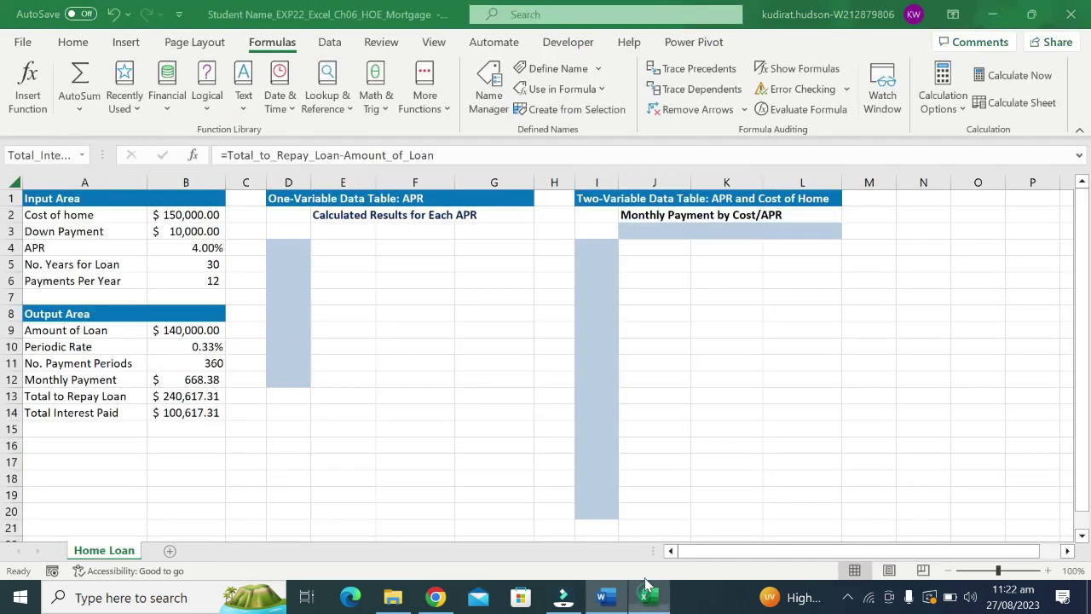
left_click(170, 552)
double_click(168, 549)
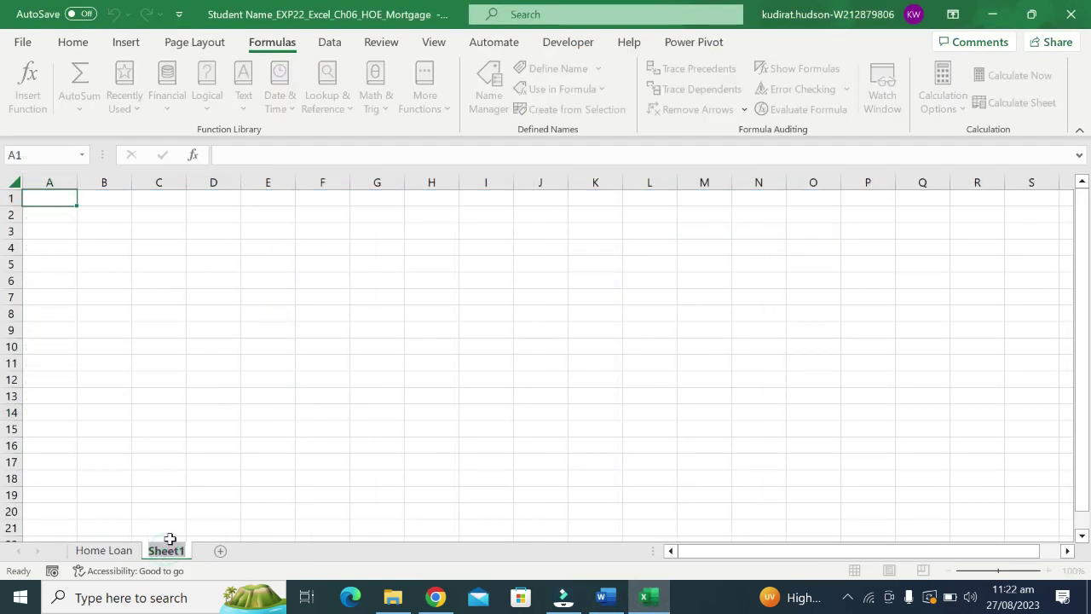
key("End")
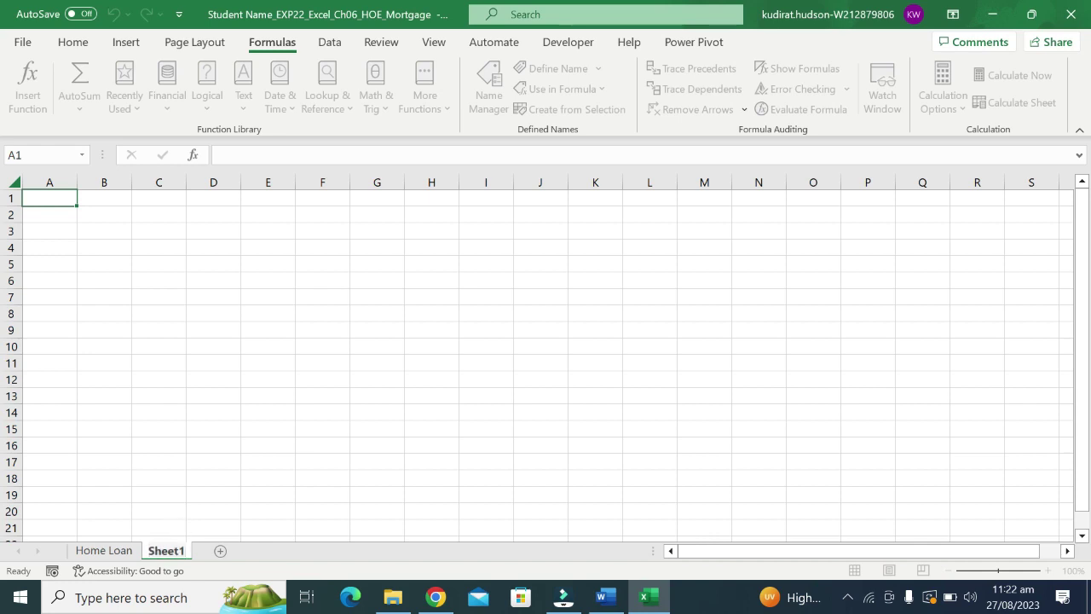
Step: Check the required name in Word and rename Sheet1 to 'Range Name'
left_click(605, 595)
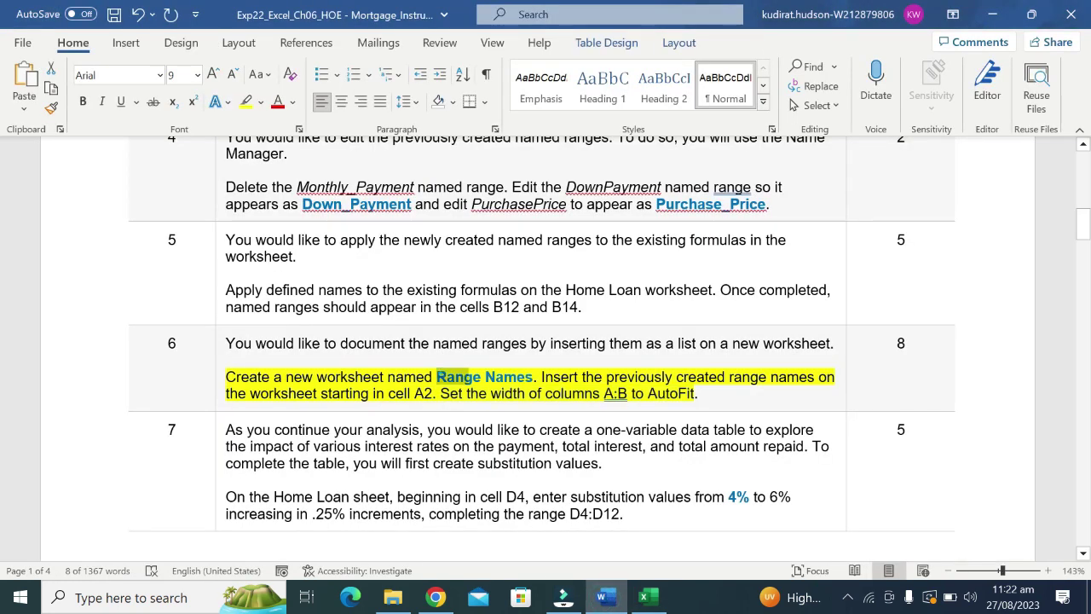
left_click_drag(437, 375, 532, 377)
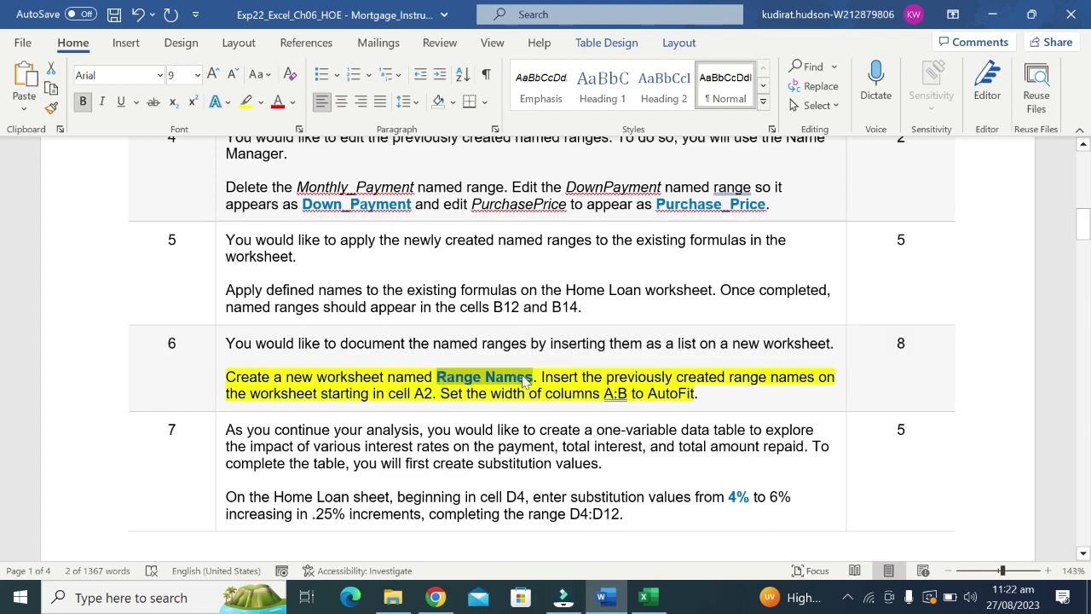
left_click(647, 597)
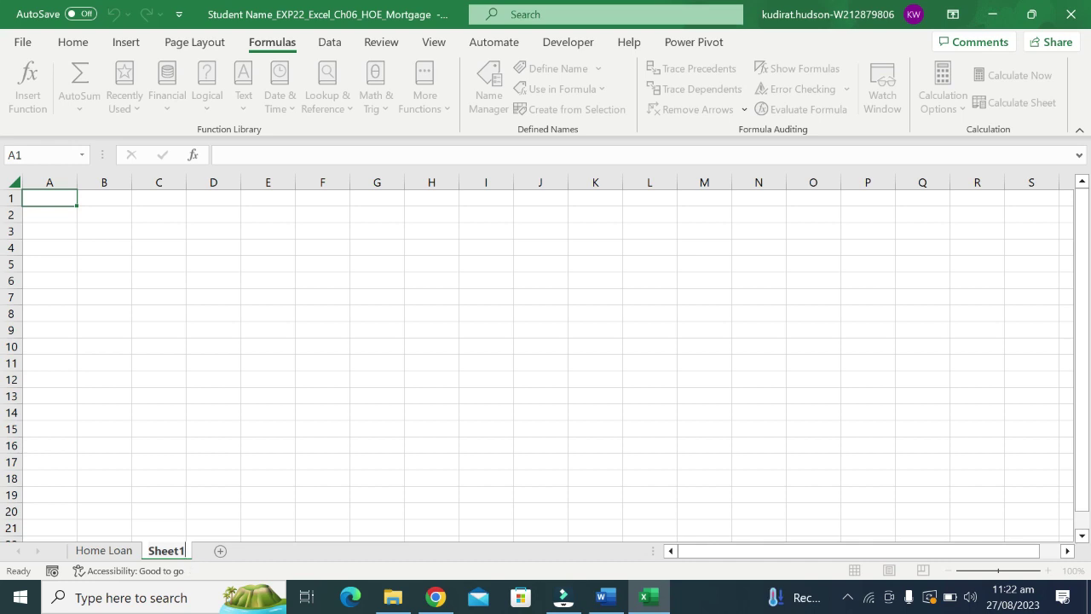
double_click(182, 551)
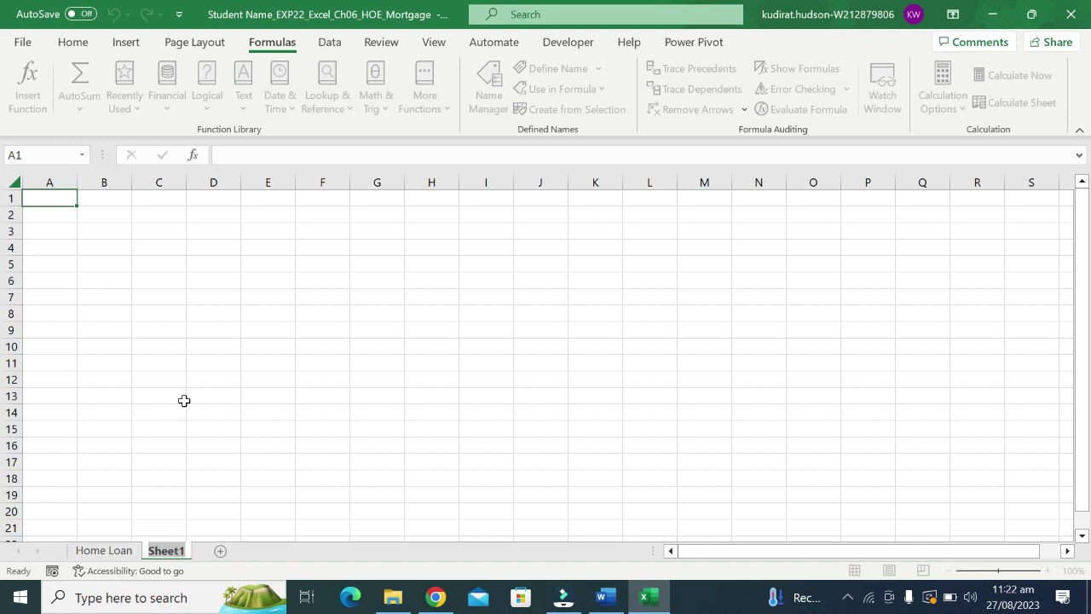
type("Ra")
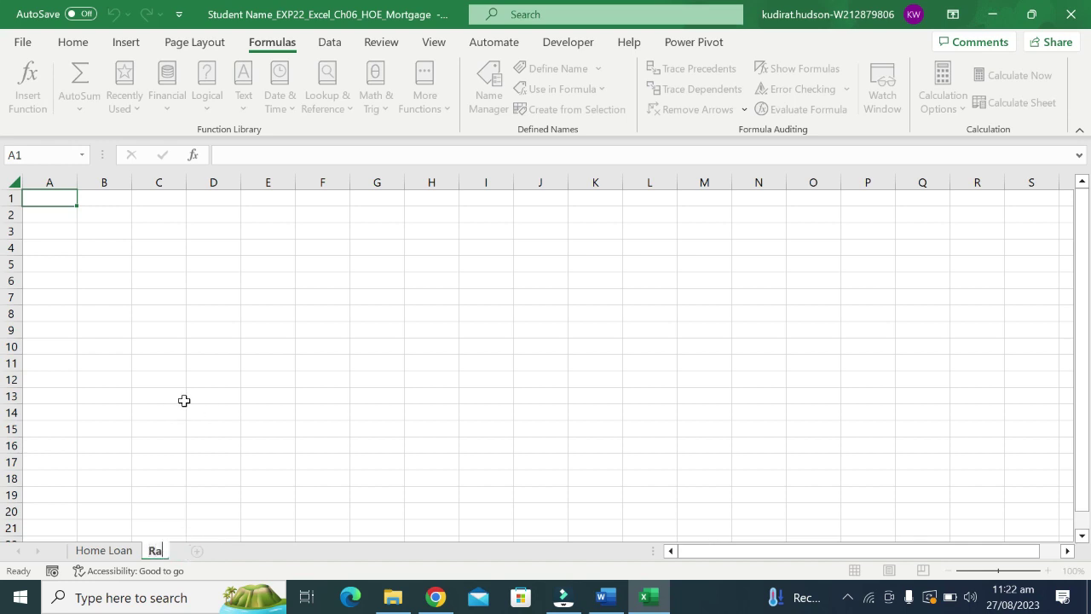
type("nge")
type(" N")
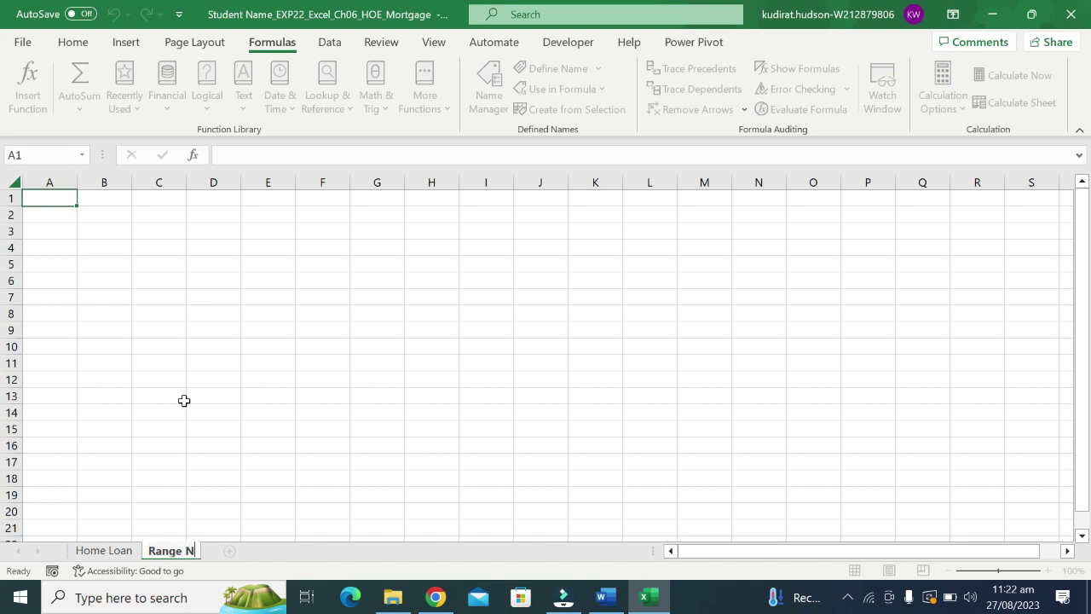
type("ame")
key("Return")
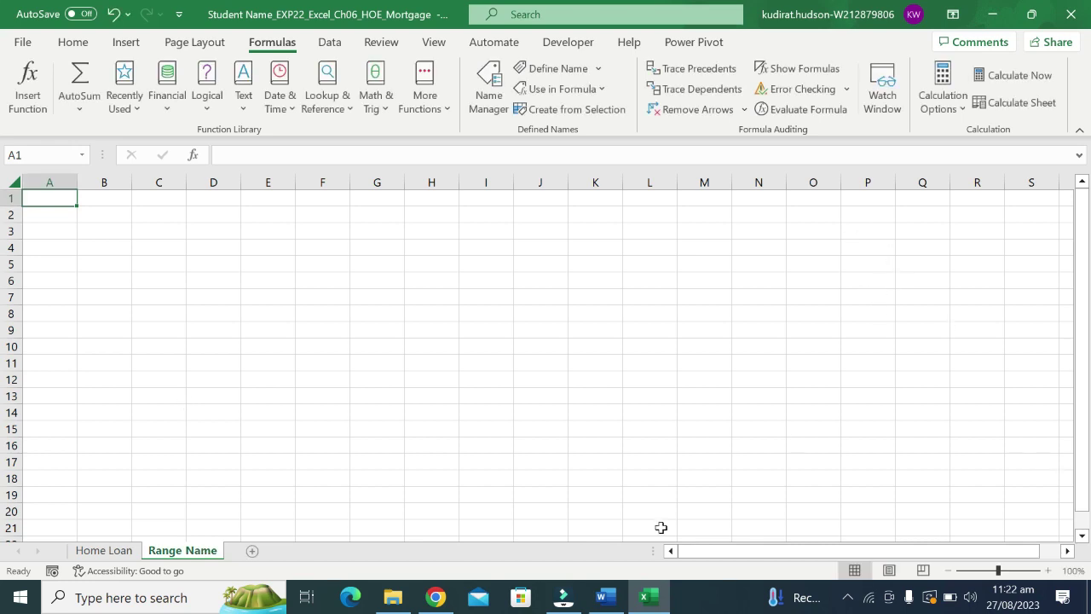
Step: Correct the sheet name to 'Range Names' by adding the missing 's'
left_click(605, 596)
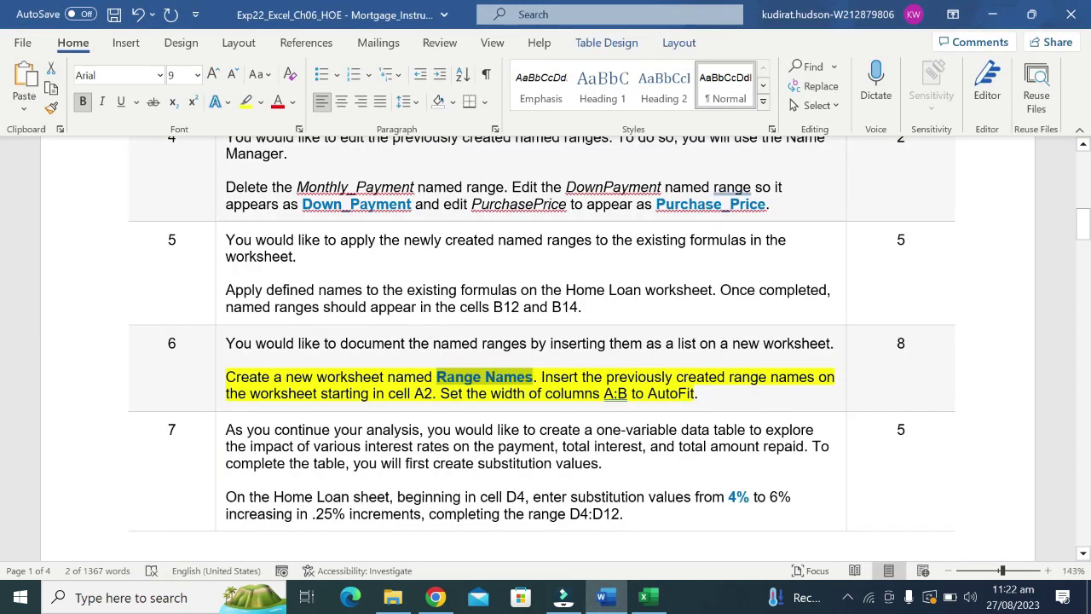
left_click(647, 596)
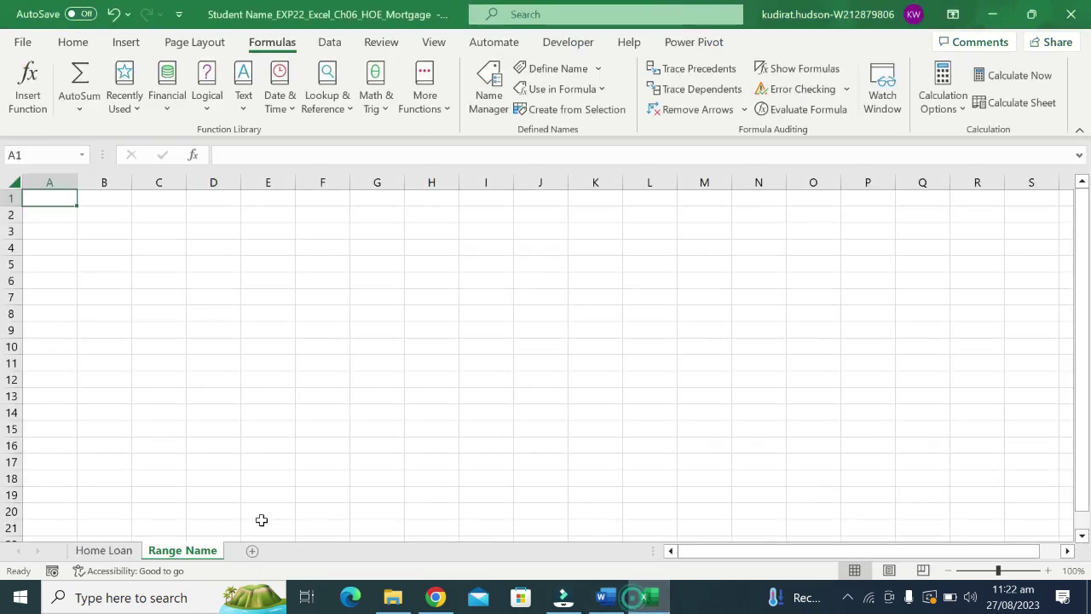
double_click(183, 550)
key("Escape")
double_click(183, 549)
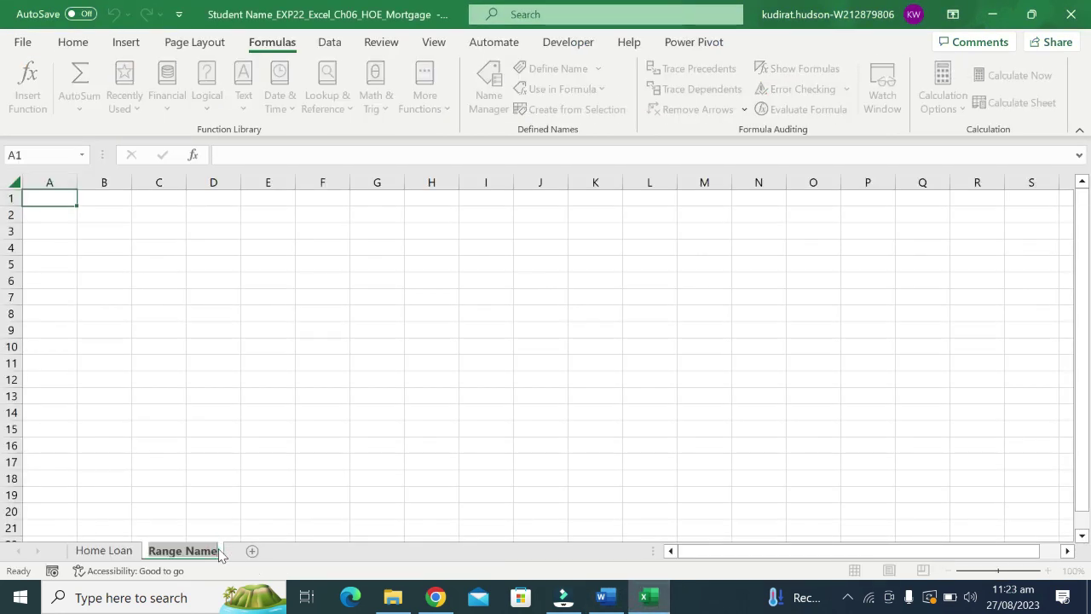
key("Escape")
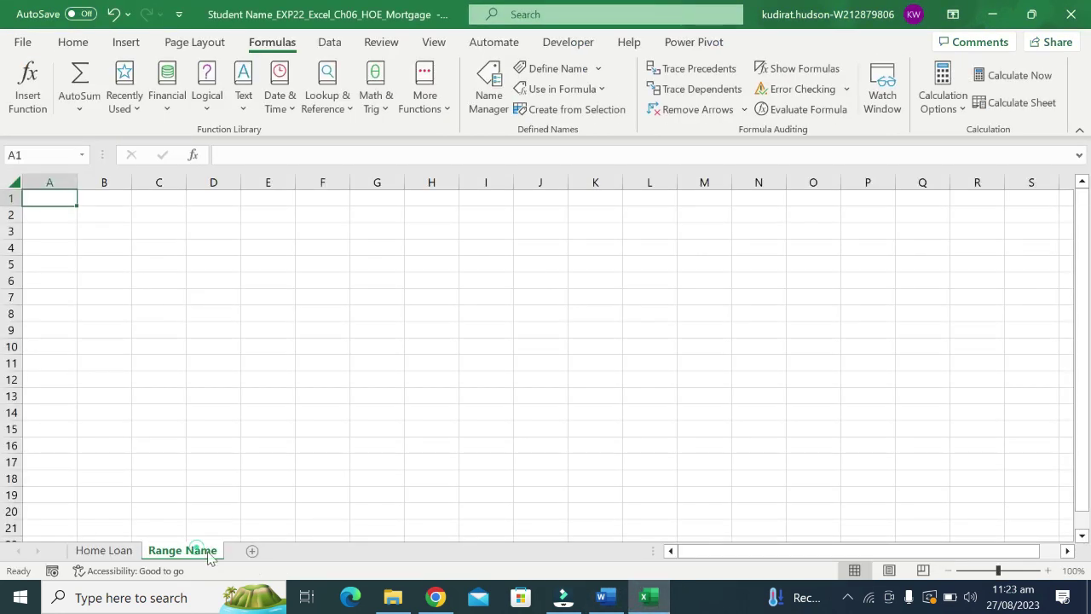
double_click(209, 550)
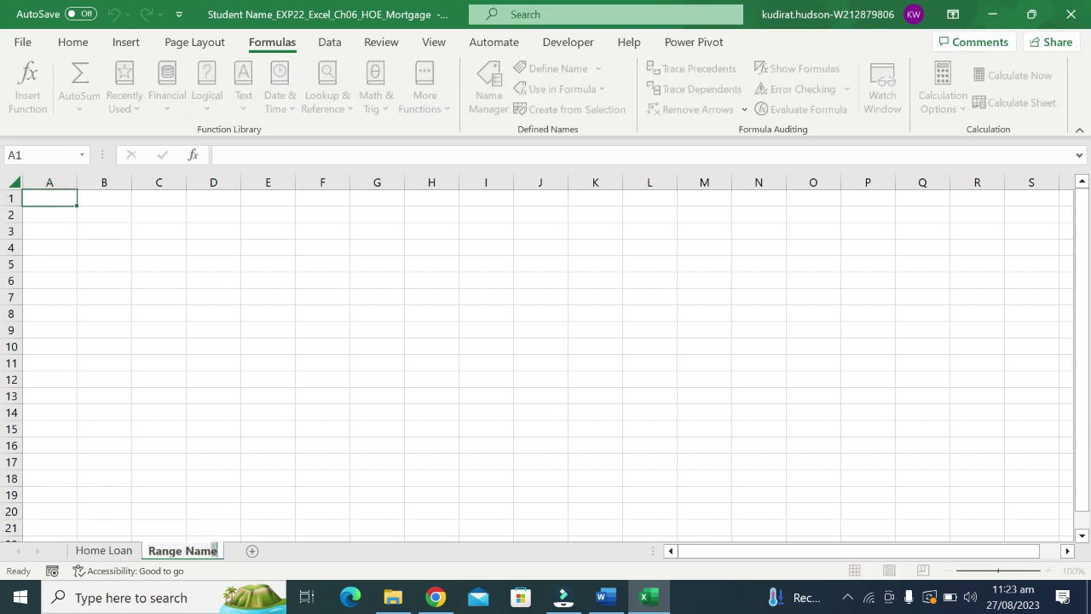
left_click(214, 550)
type("s")
left_click(322, 478)
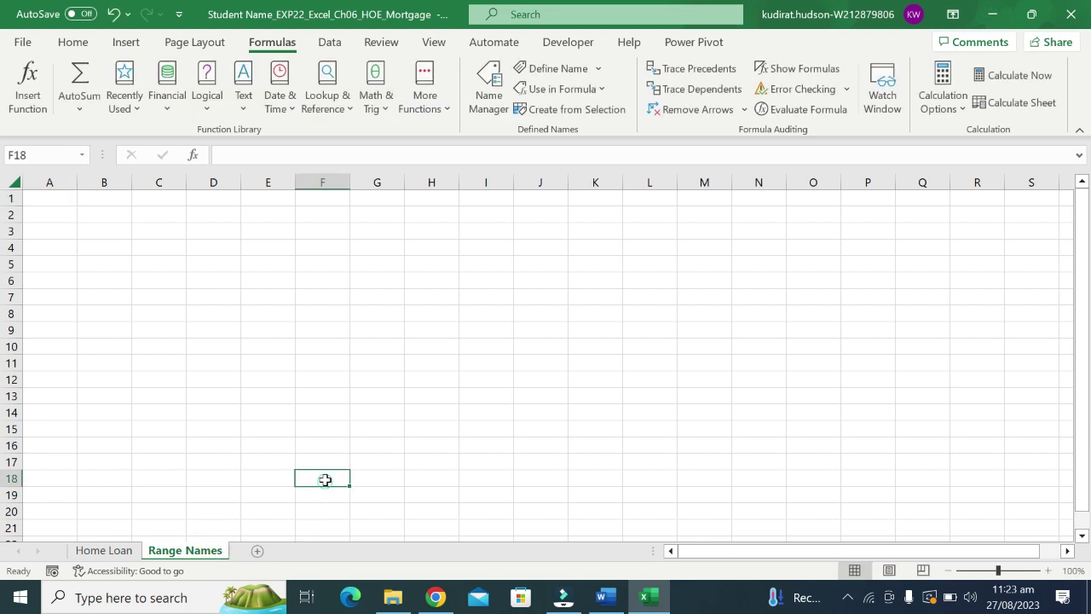
Step: Copy the Home Loan labels in A2:A6 and paste them into A2 of Range Names
left_click(108, 551)
left_click(39, 219)
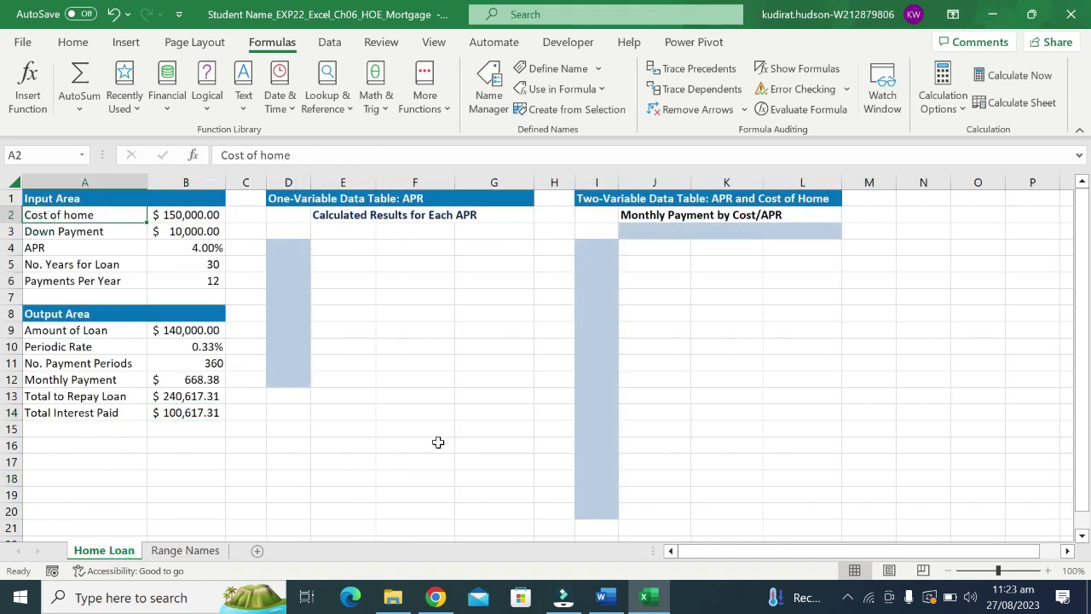
left_click(602, 598)
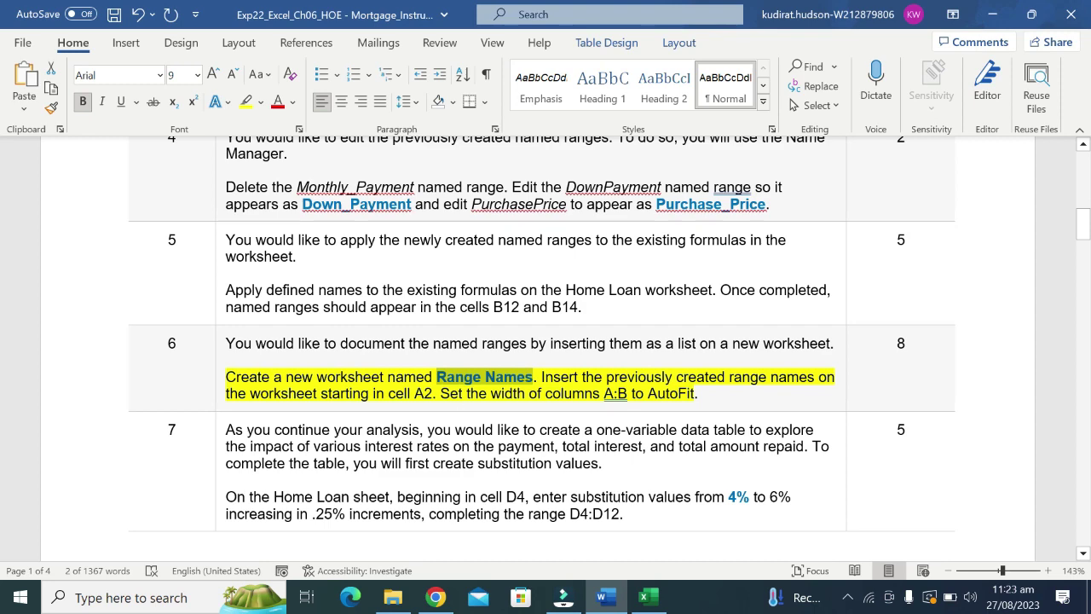
left_click(647, 596)
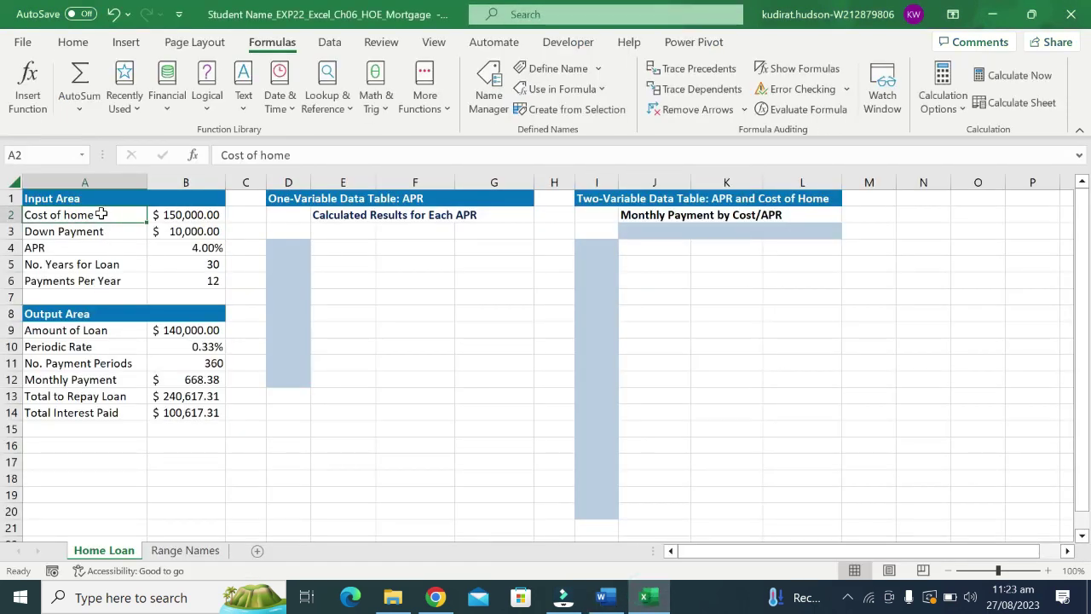
left_click_drag(101, 215, 96, 280)
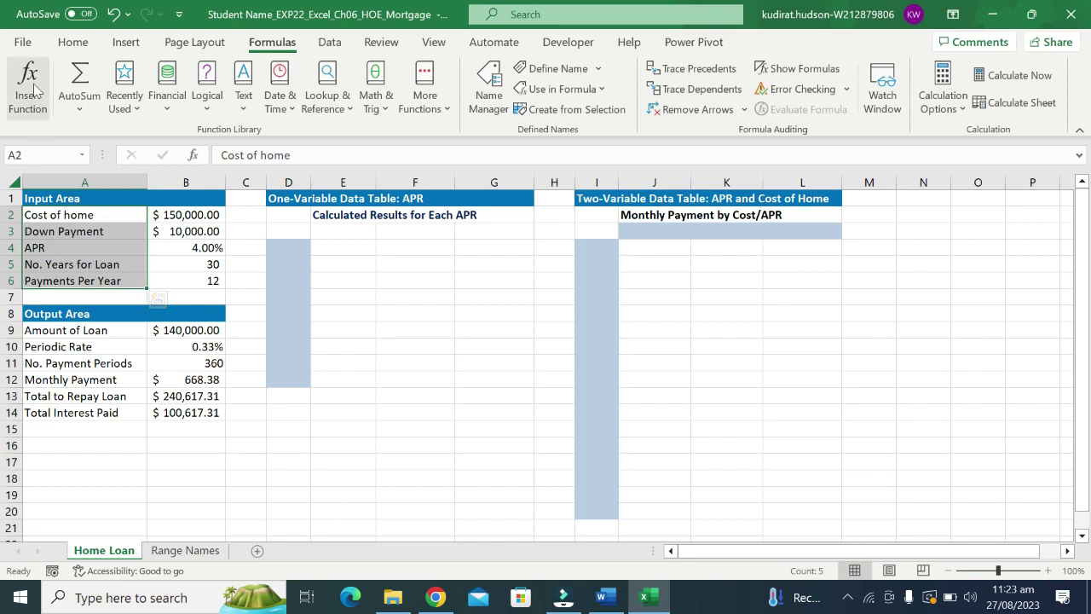
left_click(73, 41)
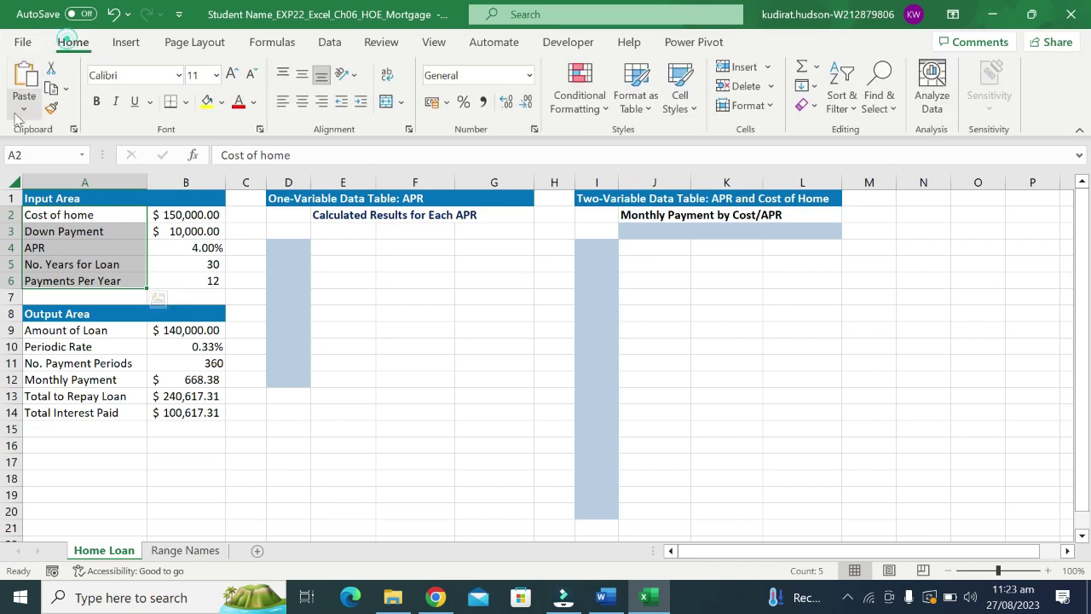
left_click(52, 89)
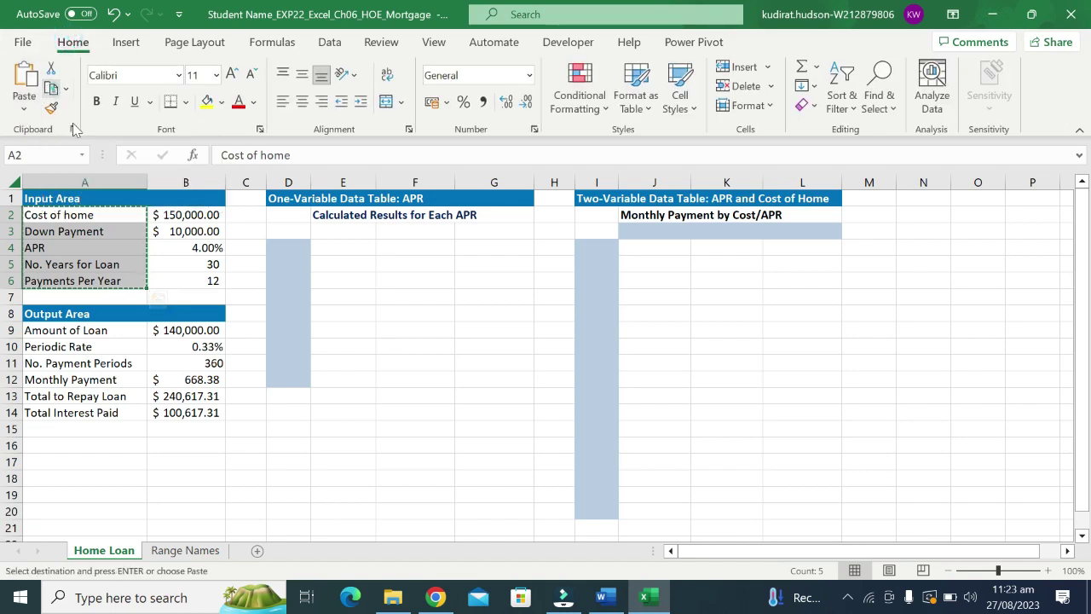
left_click(202, 552)
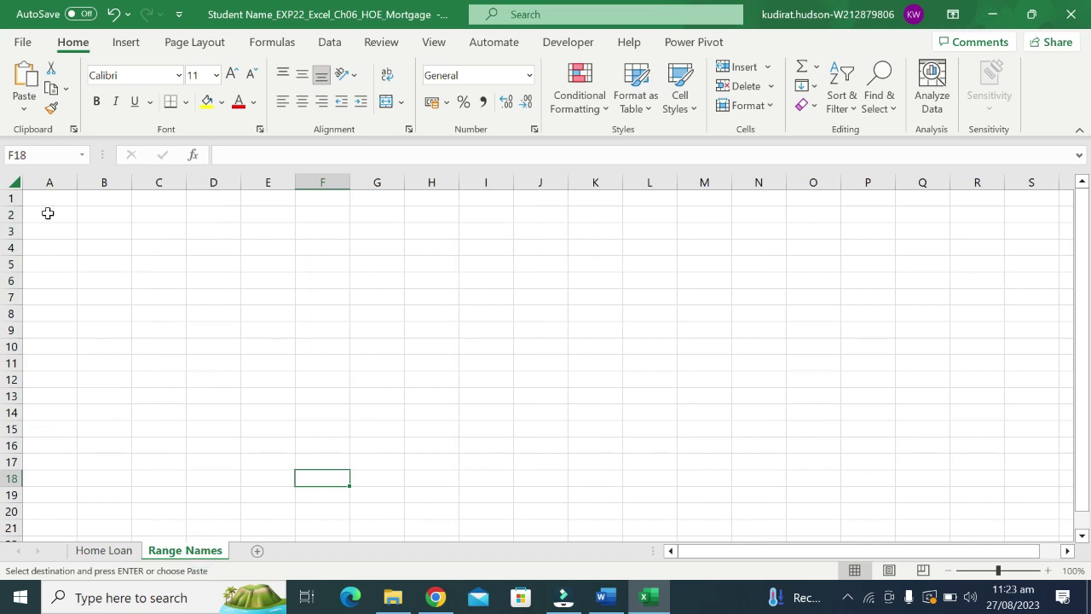
left_click_drag(48, 212, 60, 270)
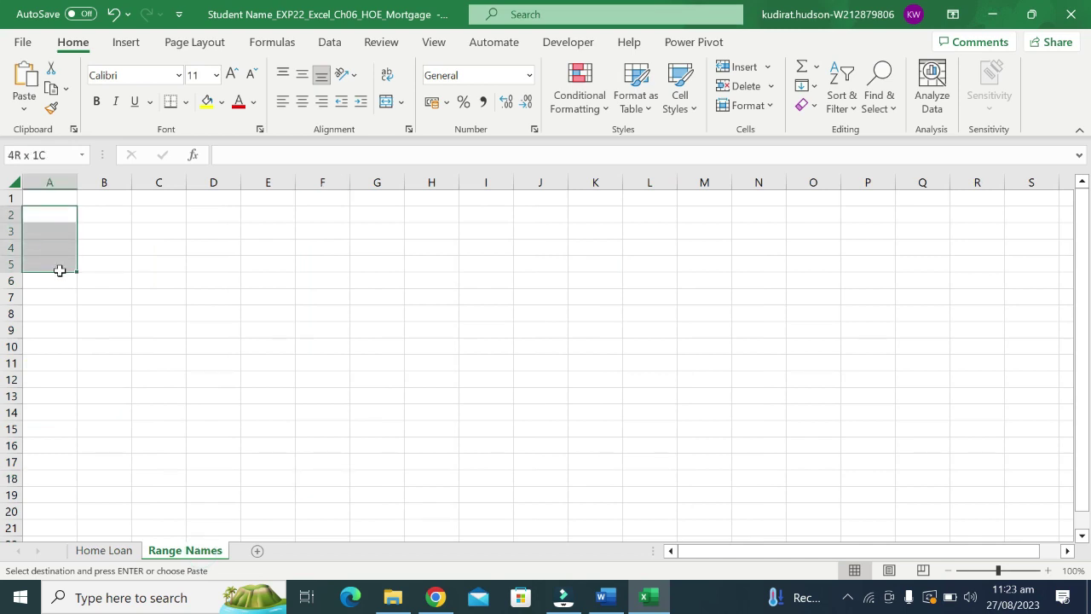
left_click(31, 84)
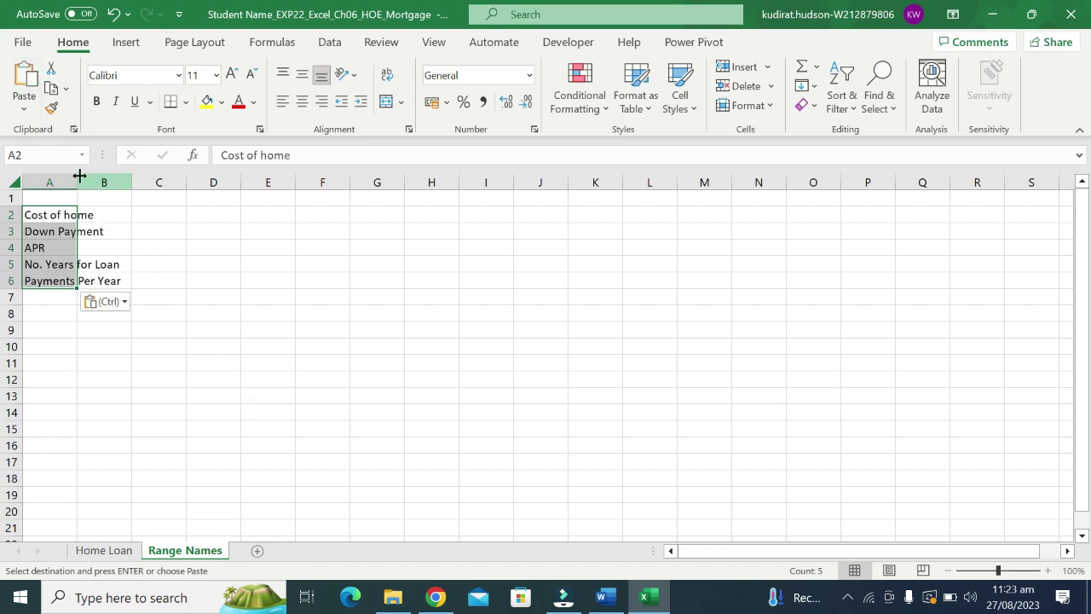
Step: AutoFit columns A:B on Range Names and check the labels Cost of home through Payments Per Year
left_click_drag(64, 181, 130, 180)
double_click(129, 180)
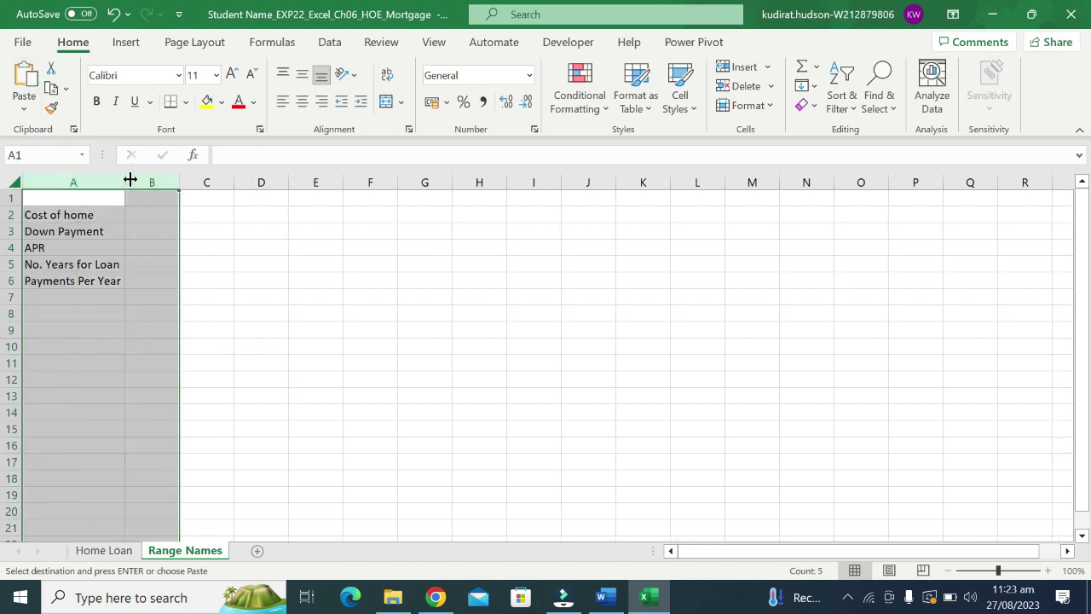
left_click(250, 346)
left_click(52, 217)
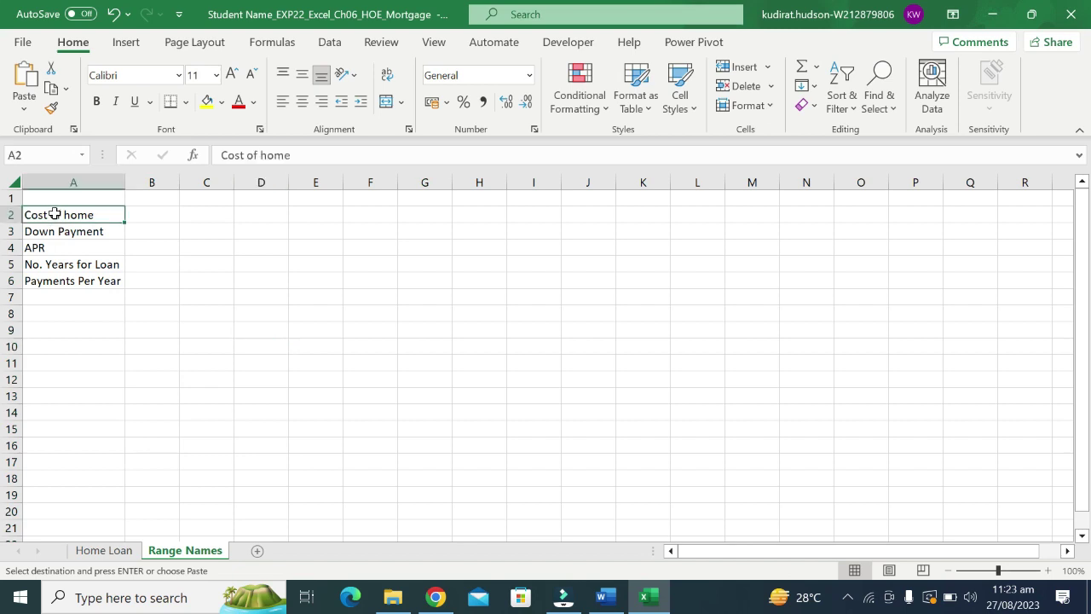
left_click(71, 263)
left_click(71, 282)
left_click(68, 216)
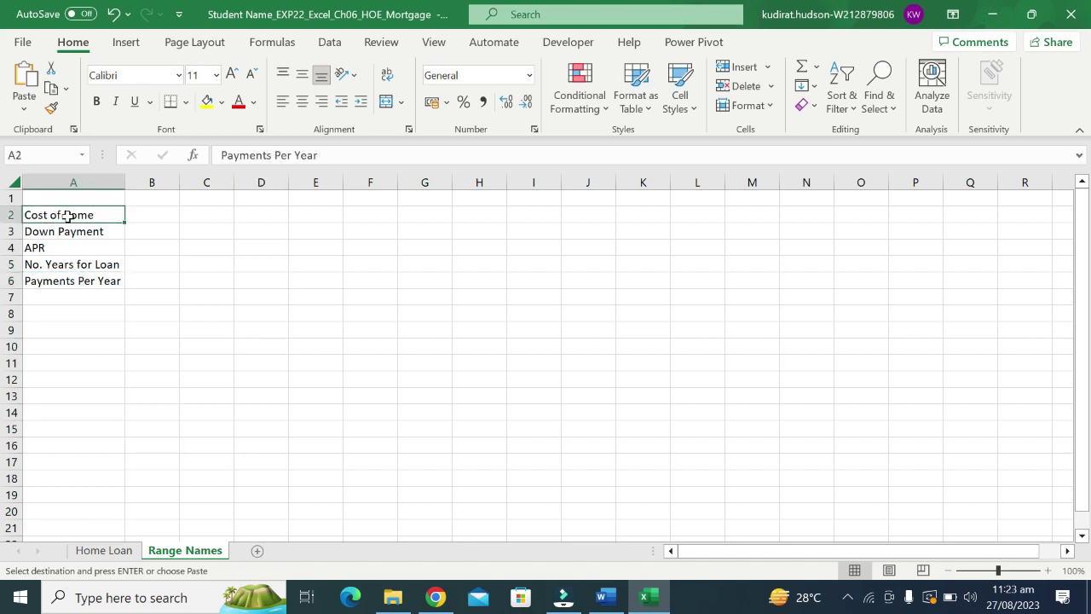
left_click(605, 597)
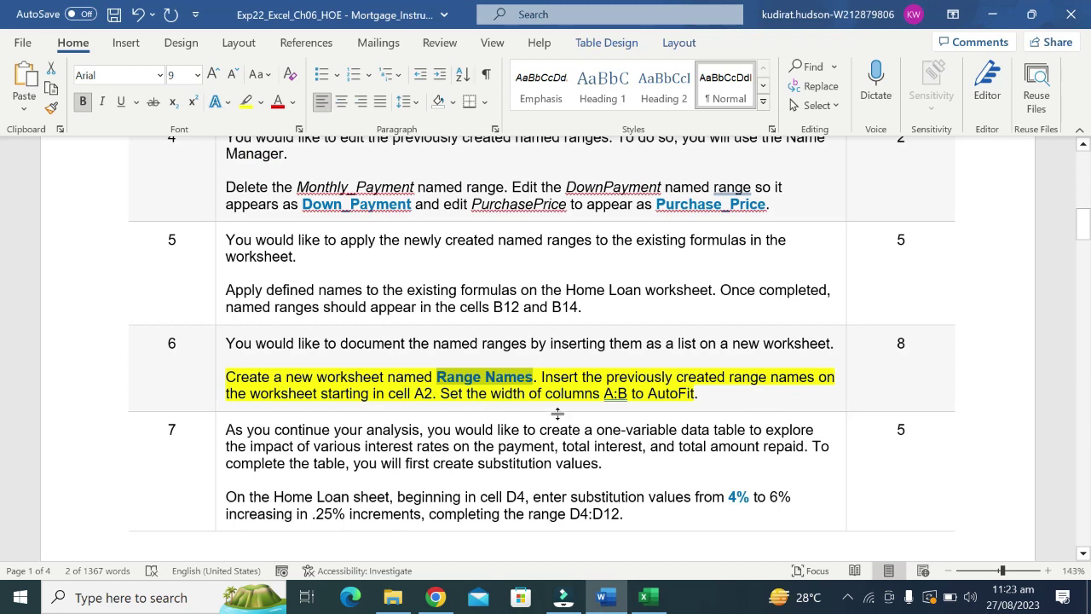
Step: Undo the yellow highlight on the step 6 Range Names task
scroll(300, 451, "down", 1)
left_click(300, 452)
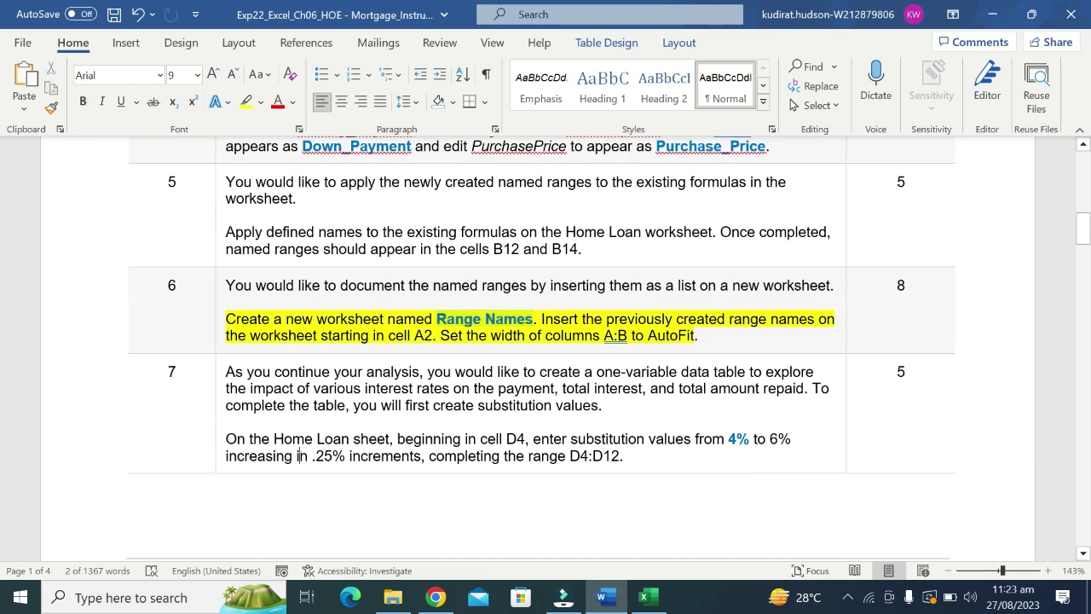
key("ctrl+z")
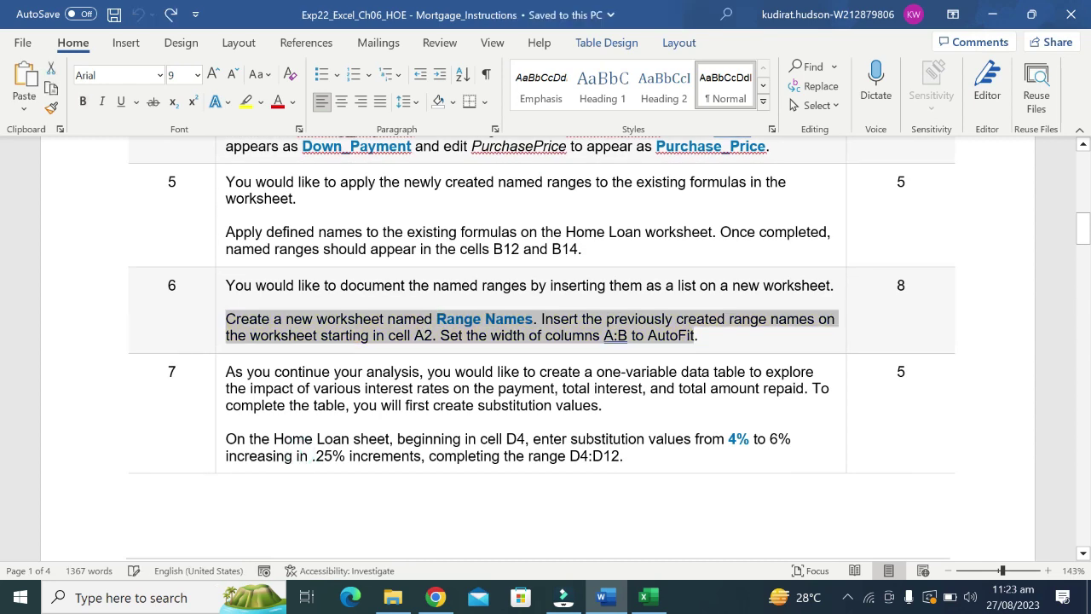
left_click(248, 364)
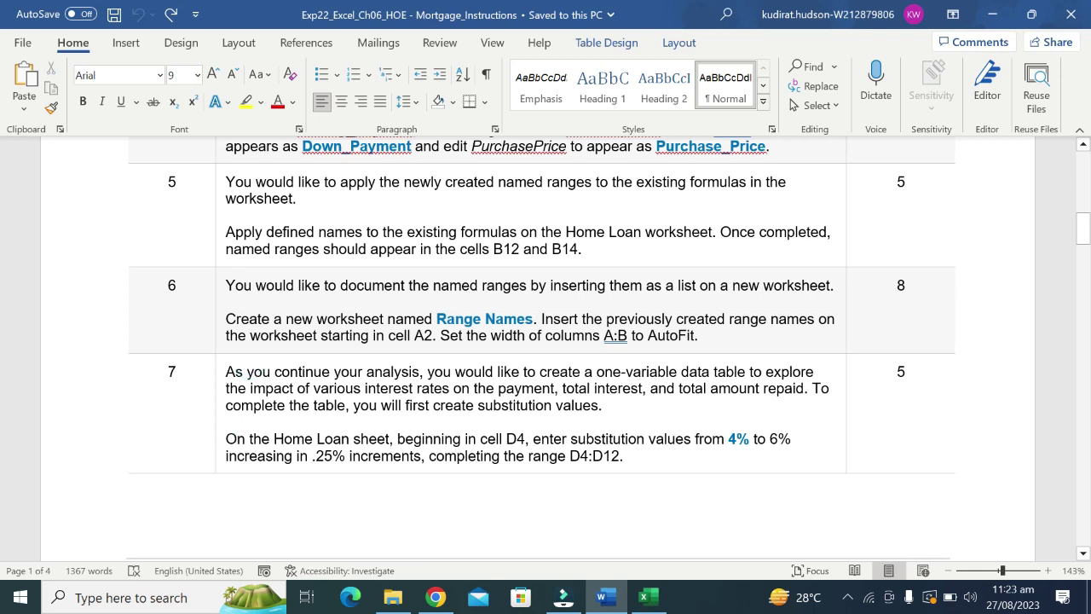
Step: Highlight the step 7 D4:D12 substitution-values paragraph in yellow and reread its 4% and .25% details
left_click_drag(227, 439, 613, 456)
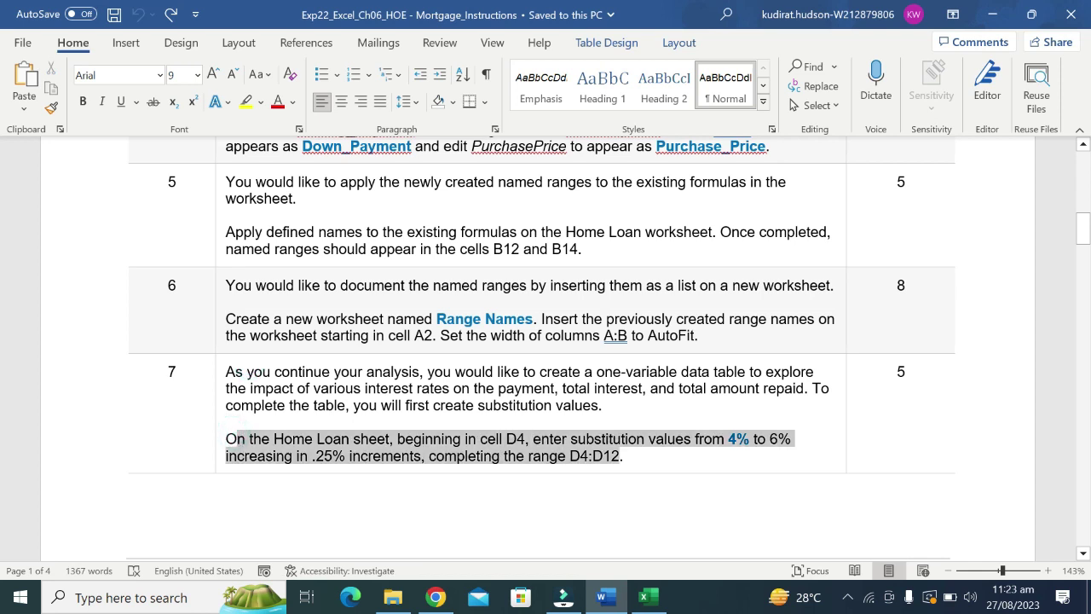
left_click(678, 435)
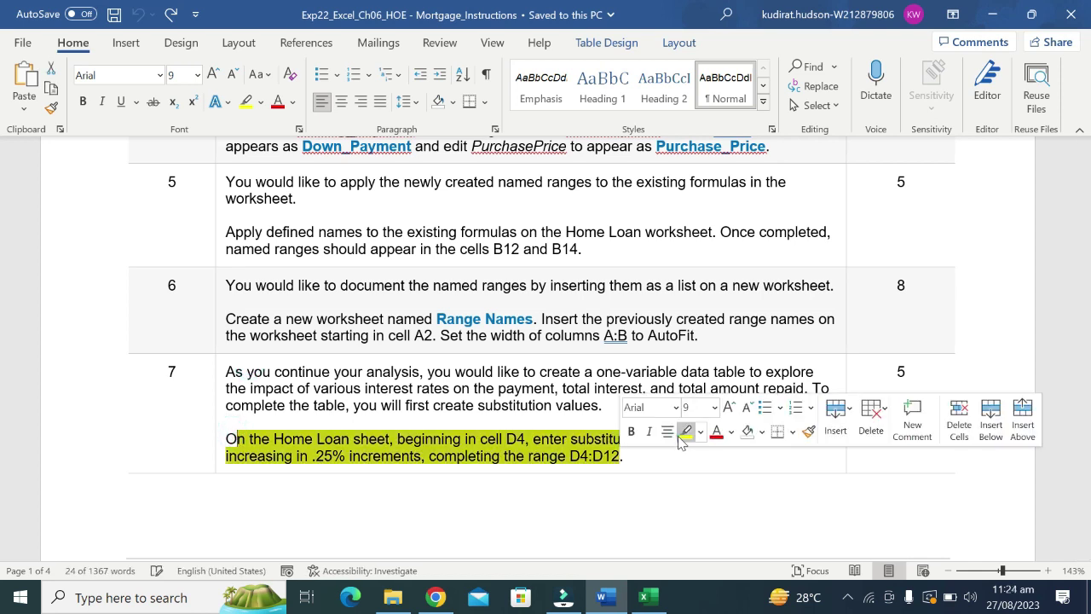
left_click_drag(397, 438, 768, 440)
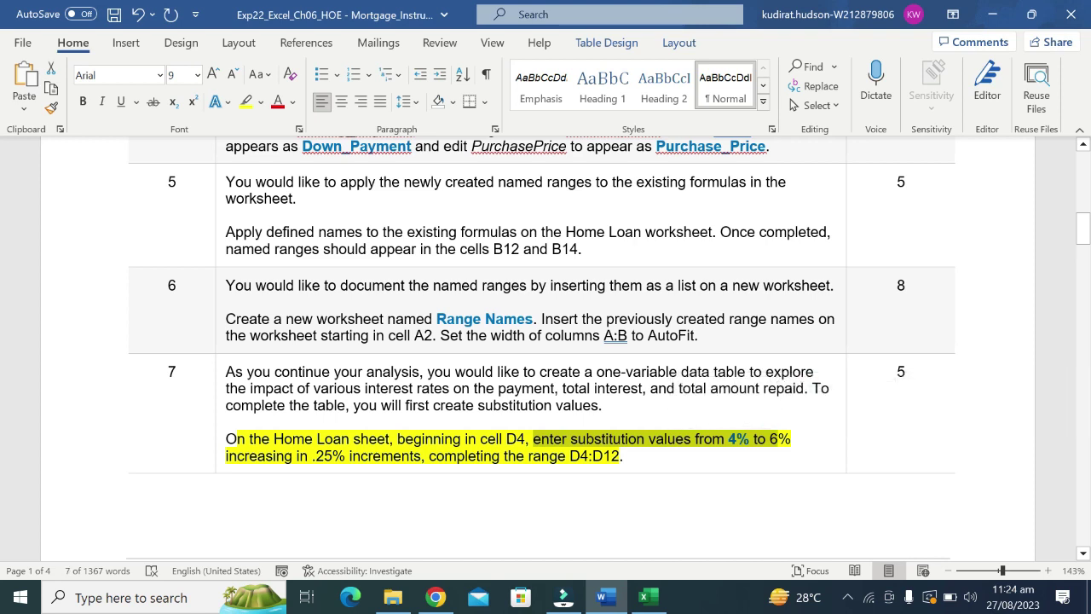
left_click_drag(313, 455, 569, 457)
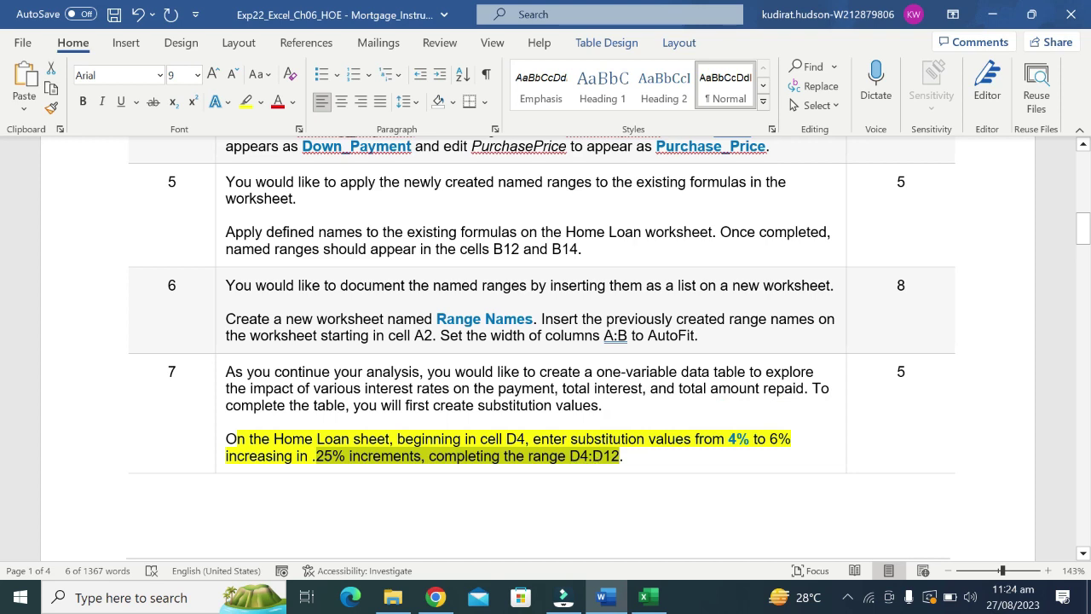
left_click_drag(733, 438, 695, 438)
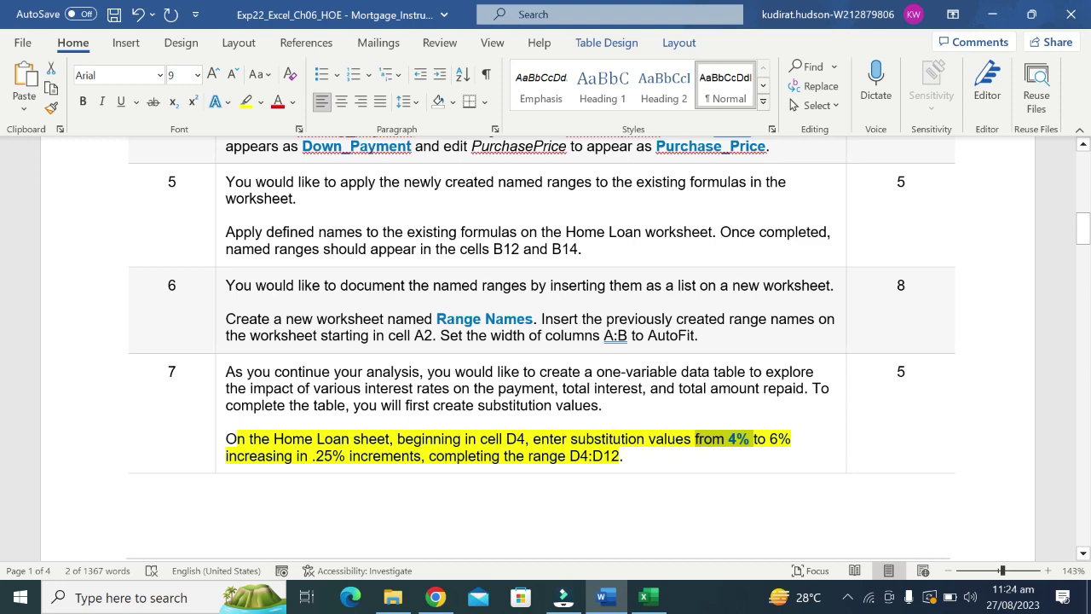
Step: Enter 4% as the first APR substitution value in D4 on Home Loan
left_click(648, 597)
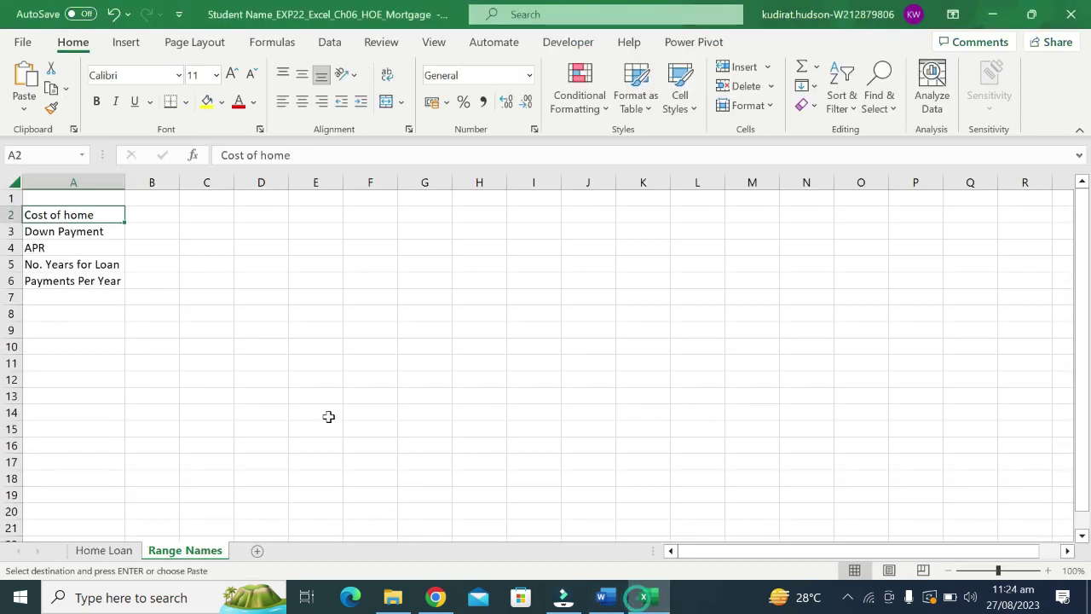
left_click(109, 546)
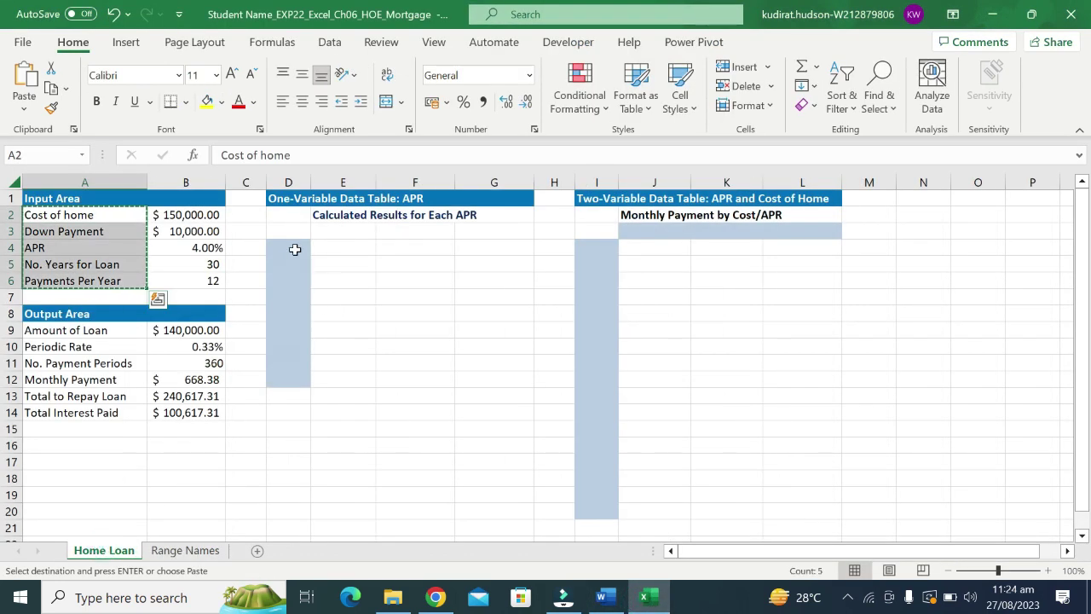
left_click(290, 214)
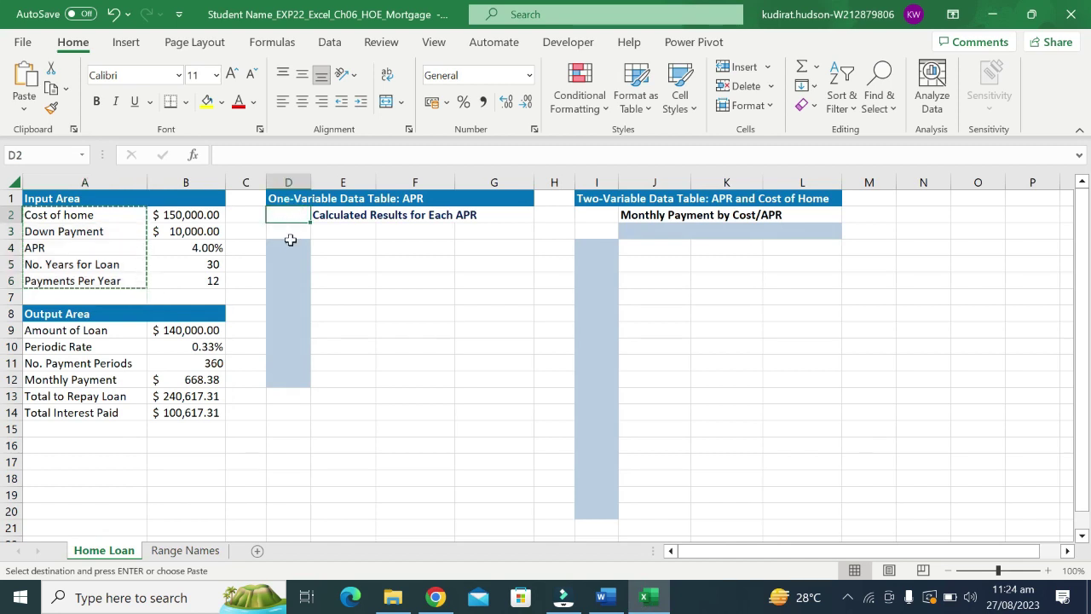
left_click(286, 245)
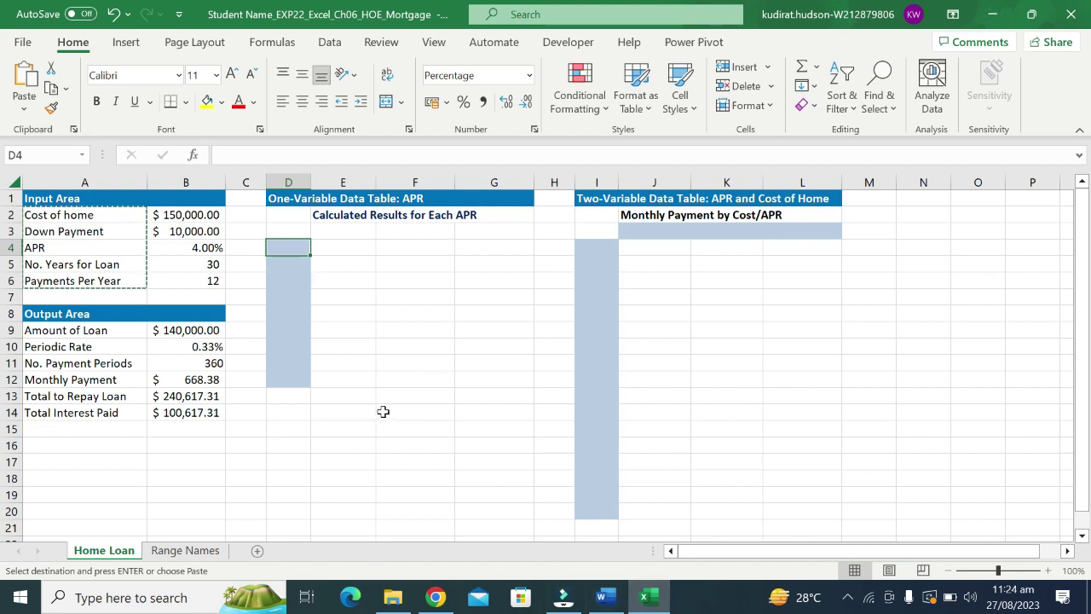
type("4%")
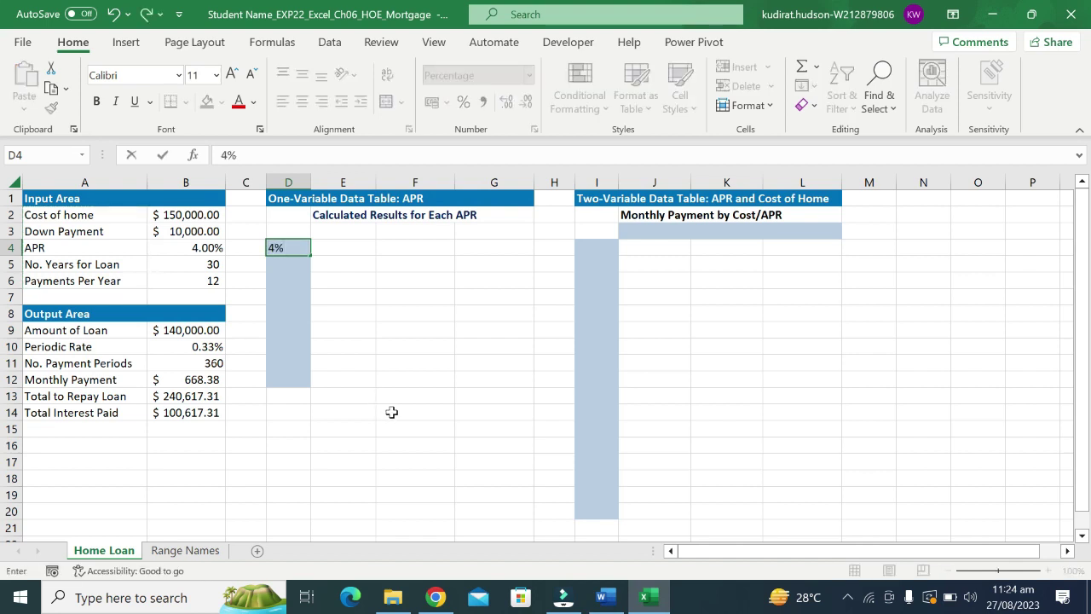
key("Return")
left_click(294, 247)
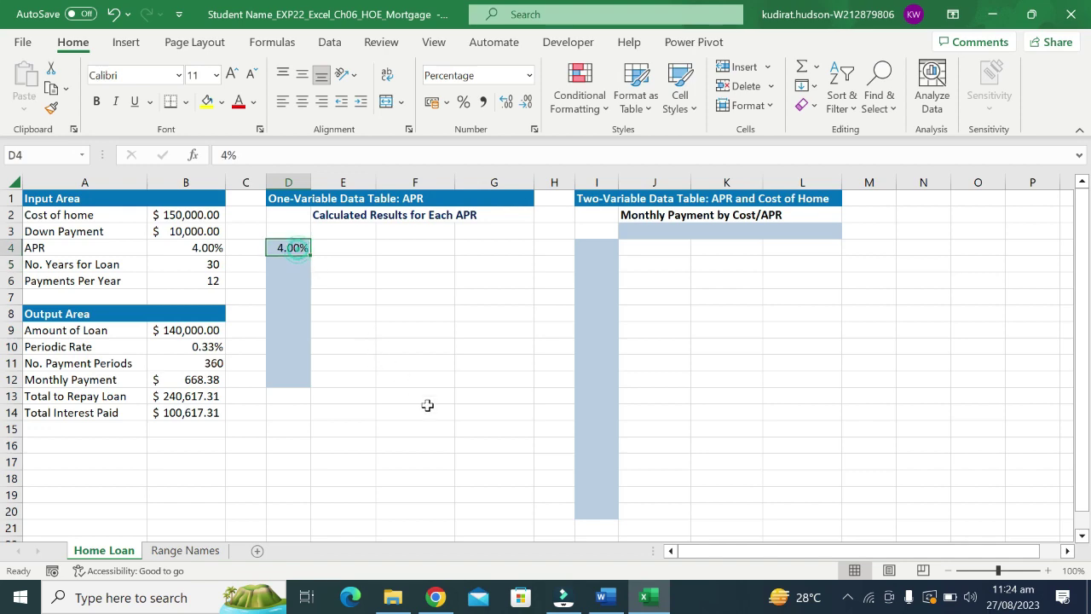
Step: Enter 4.25% in D5 and select D4:D5 to set the 0.25% step
left_click(601, 598)
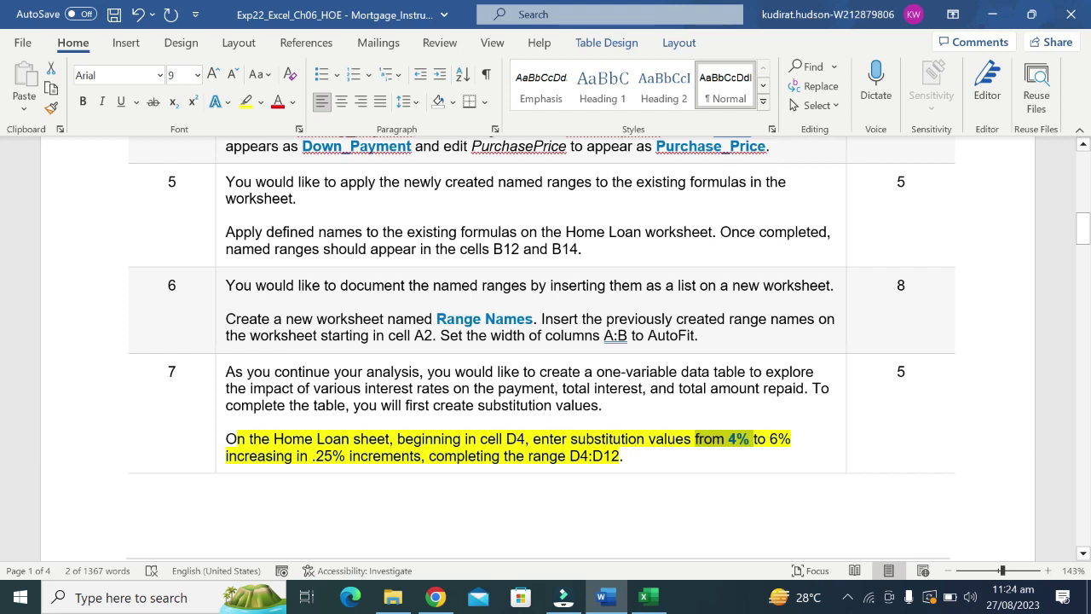
left_click(554, 479)
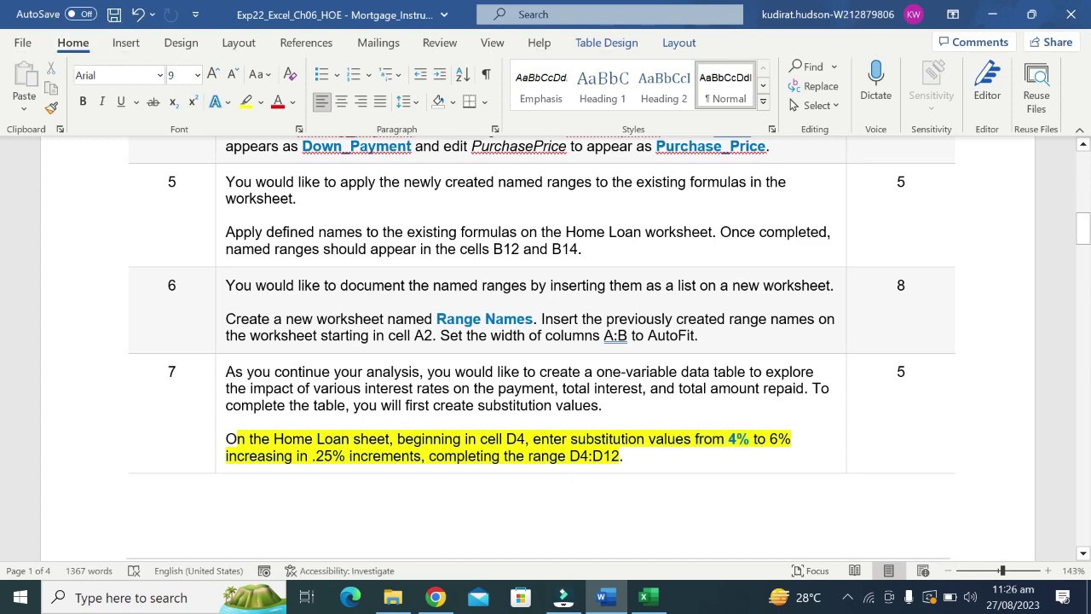
left_click(646, 595)
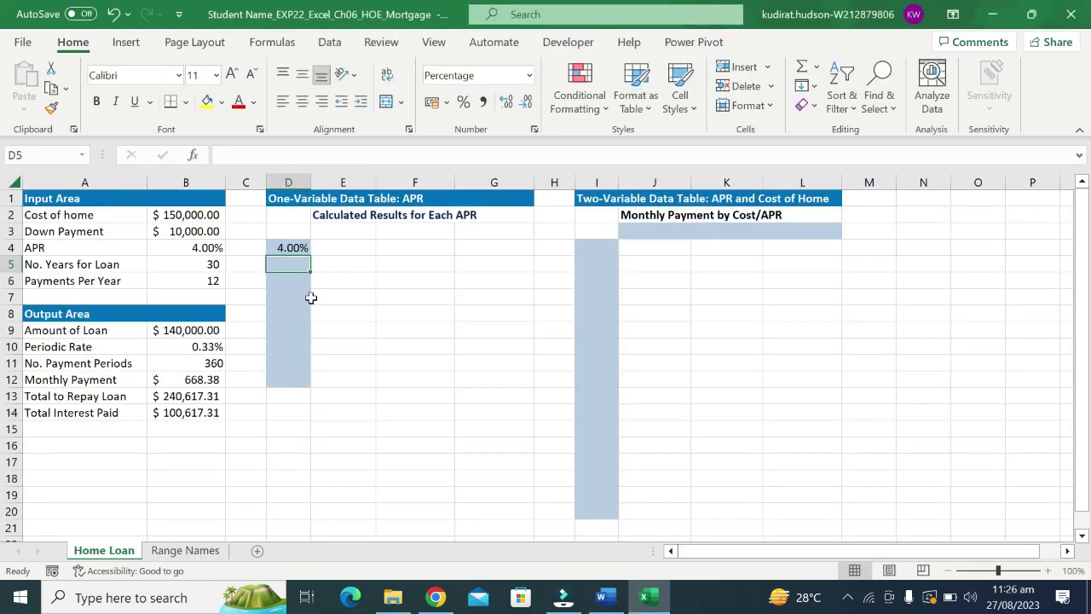
type("4,%")
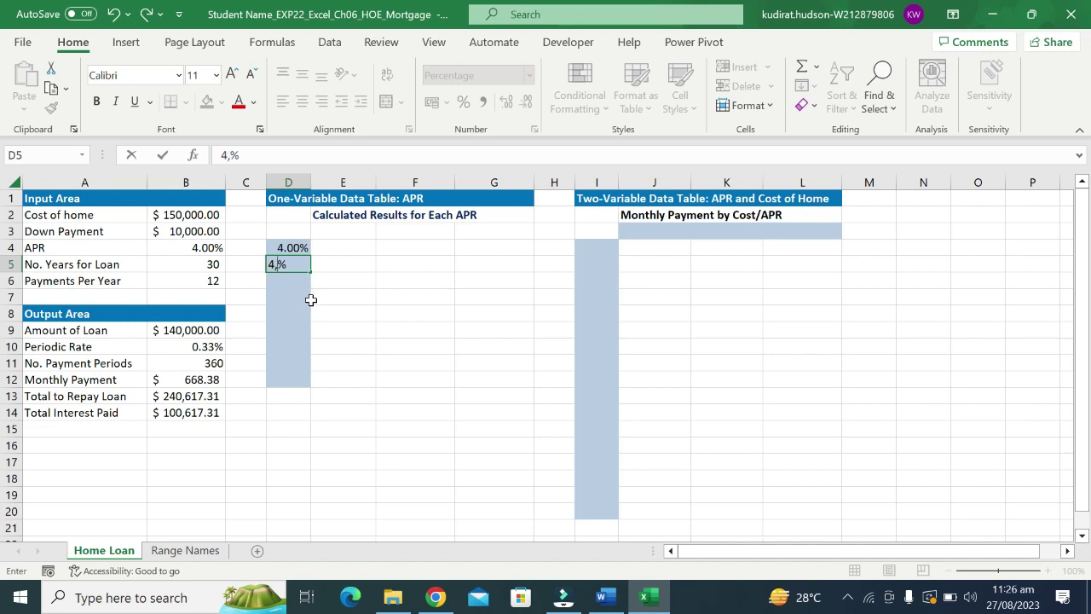
key("BackSpace")
type("25")
left_click(283, 304)
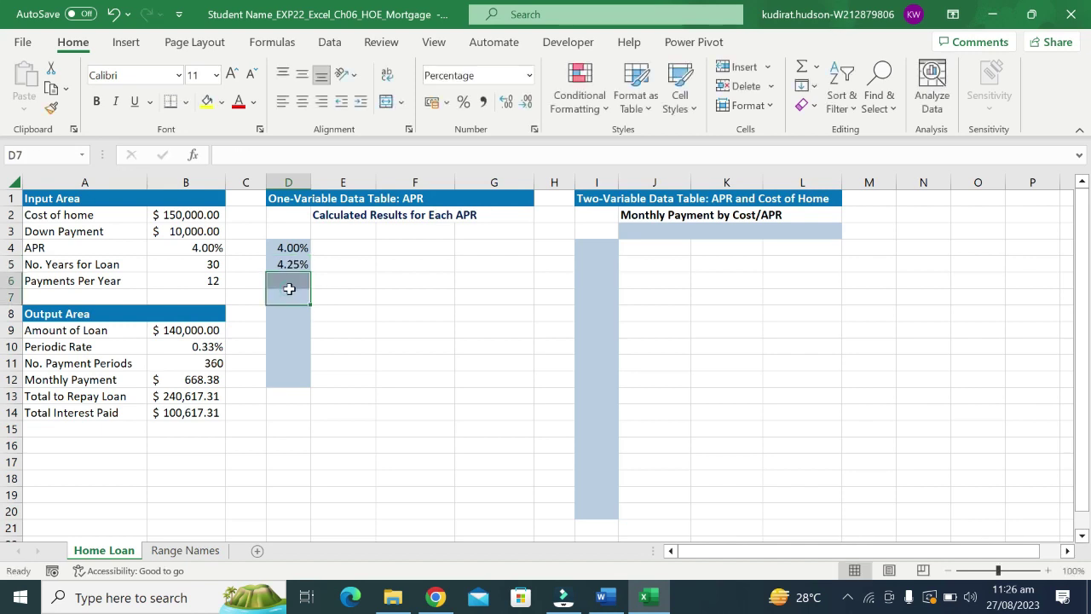
mouse_move(294, 247)
left_mouse_down()
mouse_move(305, 270)
mouse_move(304, 381)
left_mouse_up()
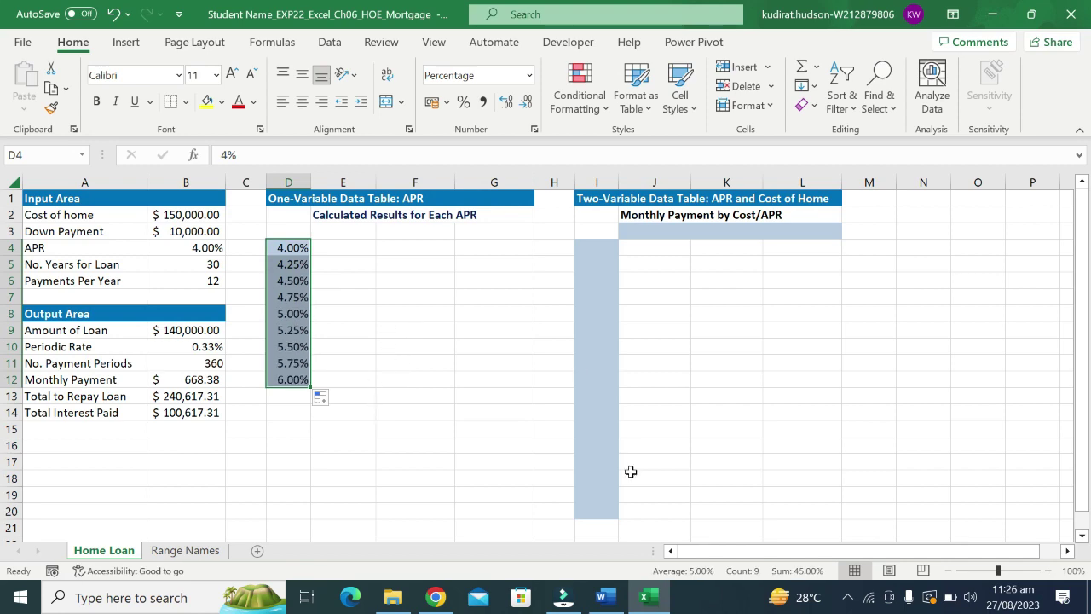
Step: Check the step 7 text from 6% onward in Word, then select cell E4 in Excel
left_click(605, 596)
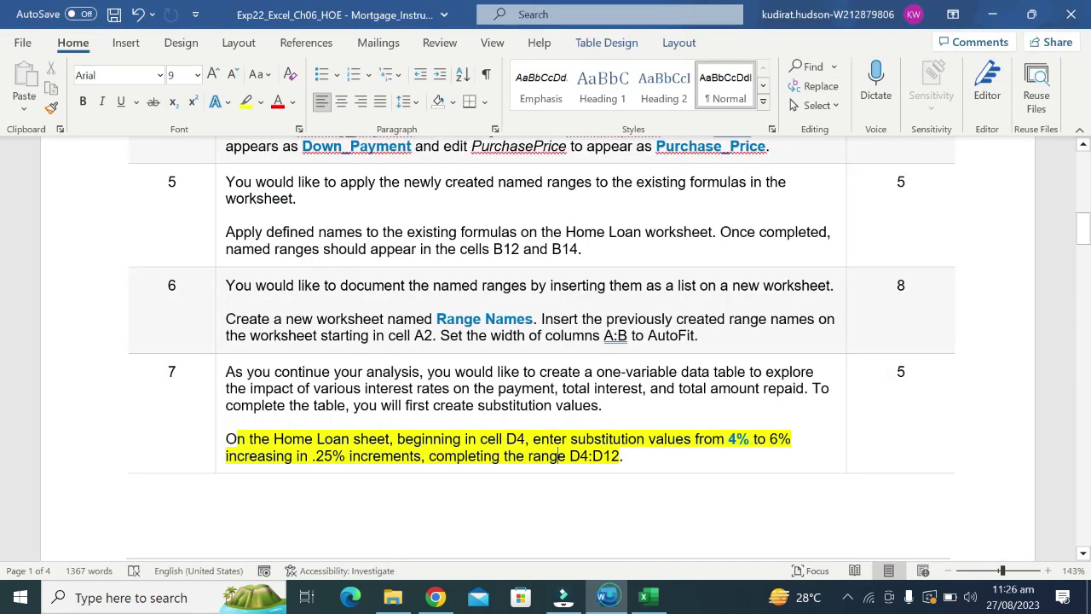
left_click_drag(748, 438, 624, 456)
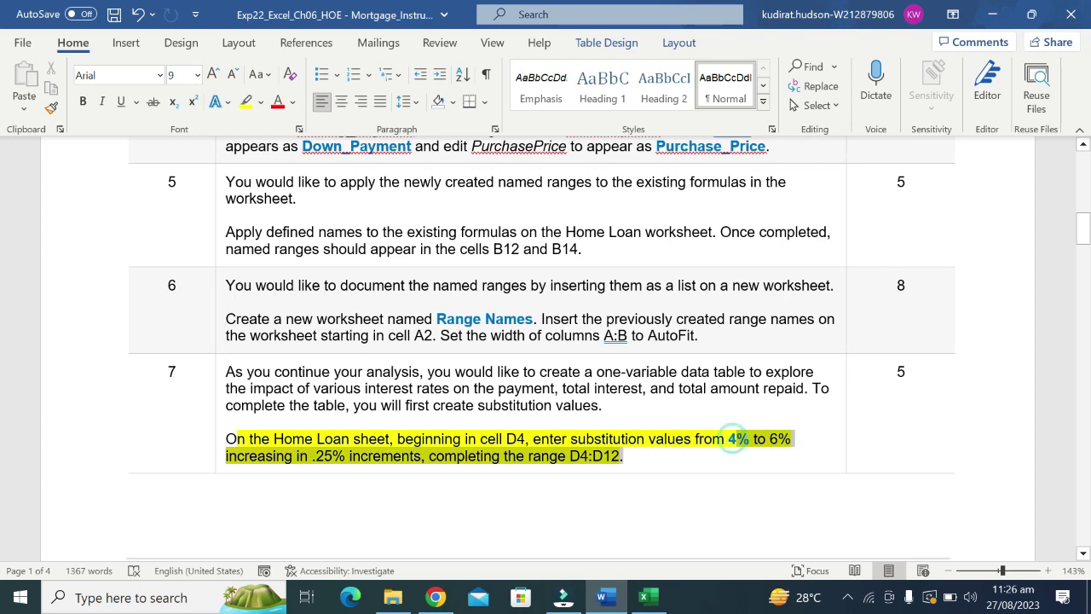
left_click(770, 438)
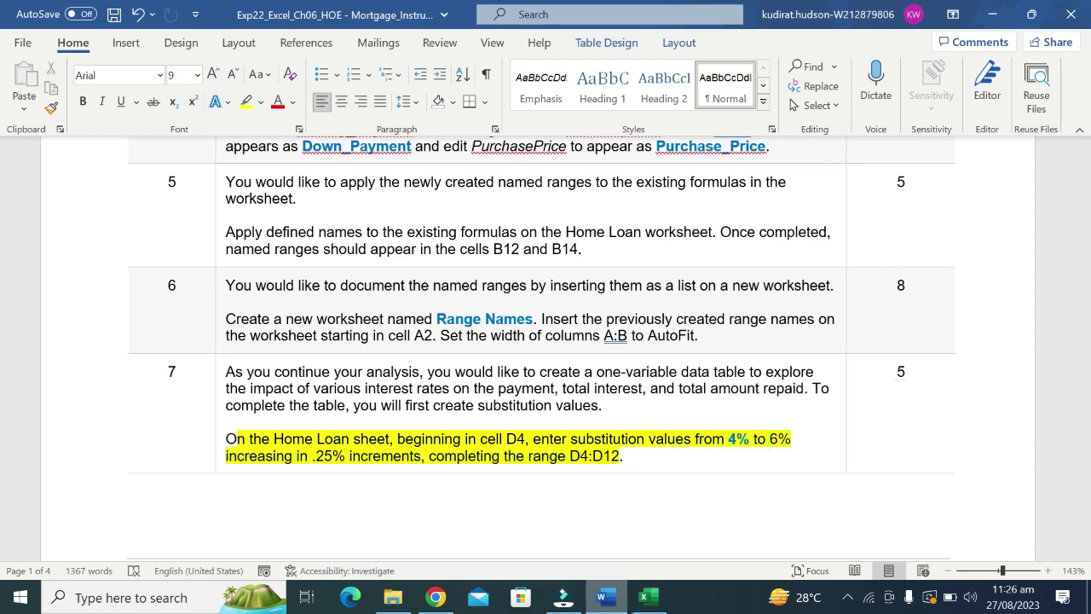
mouse_move(631, 605)
left_click(630, 550)
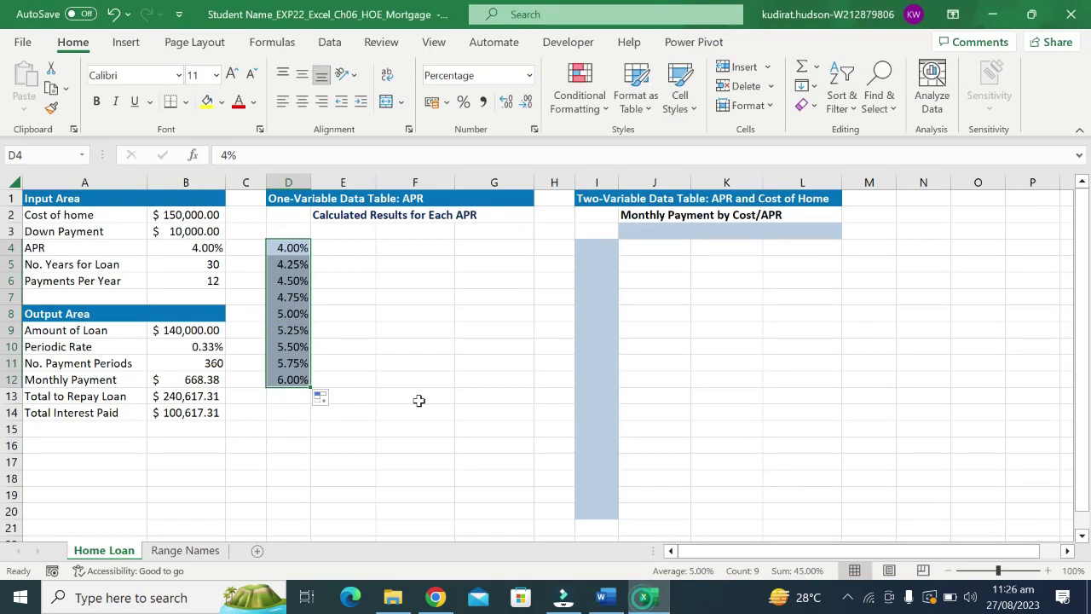
left_click(327, 247)
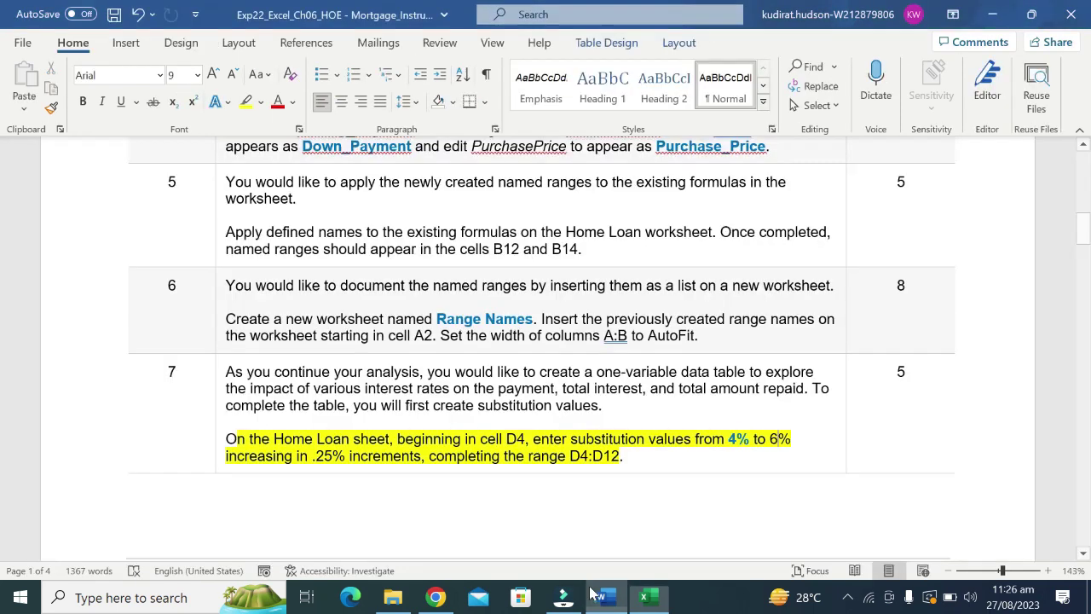
Step: Undo the yellow highlight on the step 7 instruction and skim the Word instructions
left_click(603, 597)
scroll(333, 460, "down", 3)
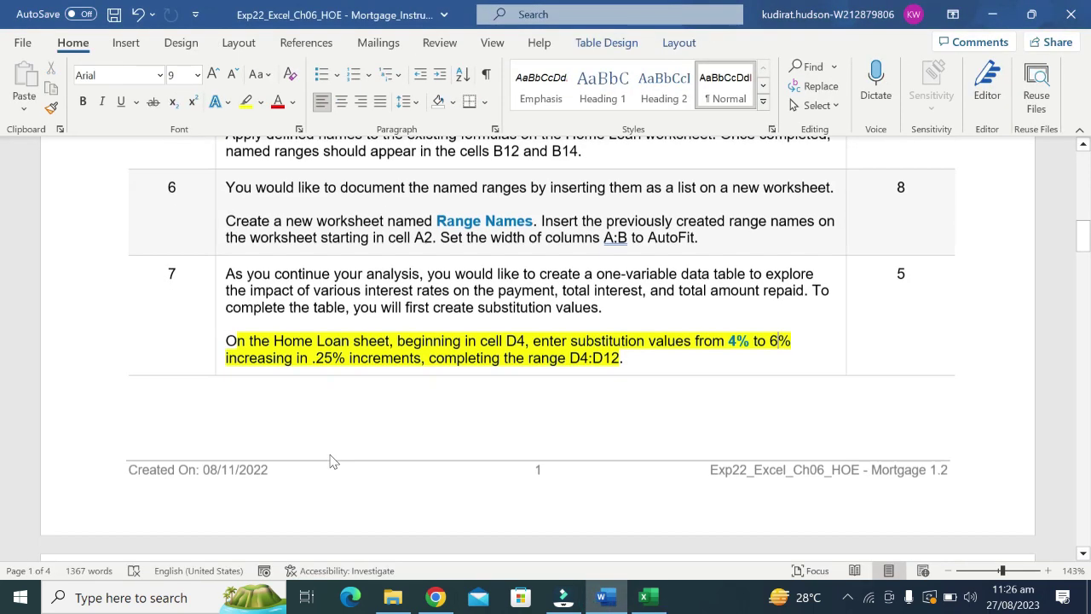
key("ctrl+z")
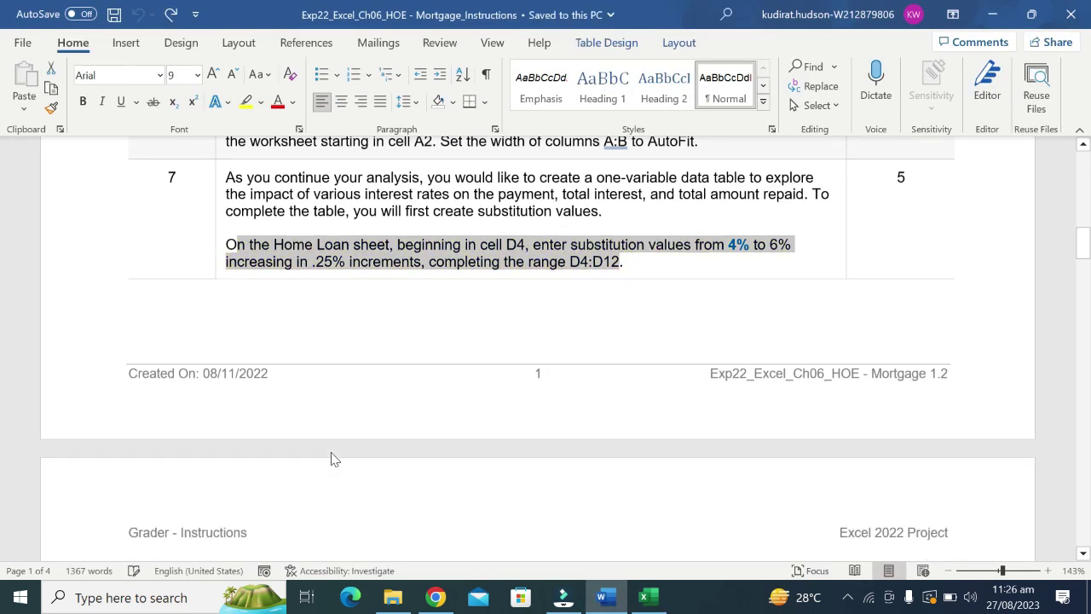
scroll(333, 460, "down", 6)
scroll(546, 358, "down", 3)
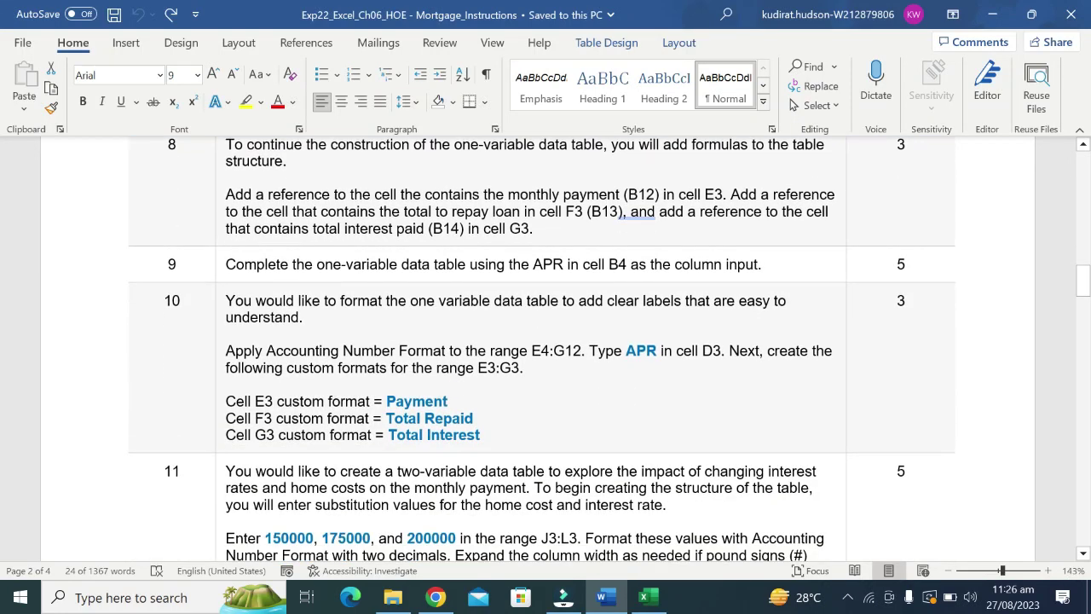
scroll(545, 350, "down", 3)
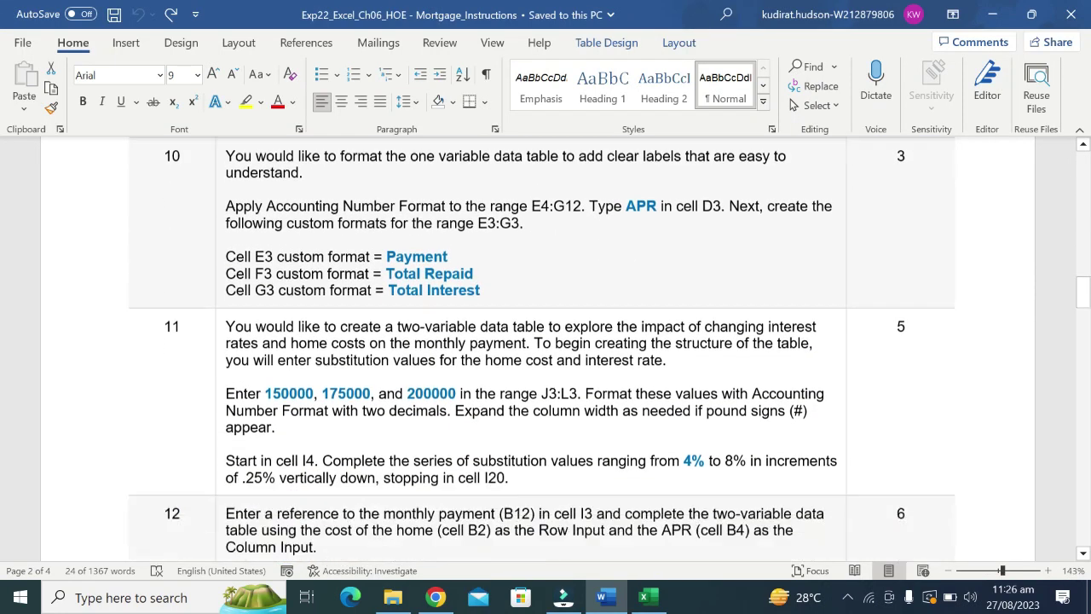
scroll(545, 349, "down", 3)
scroll(545, 350, "down", 4)
scroll(545, 350, "down", 2)
scroll(430, 401, "down", 5)
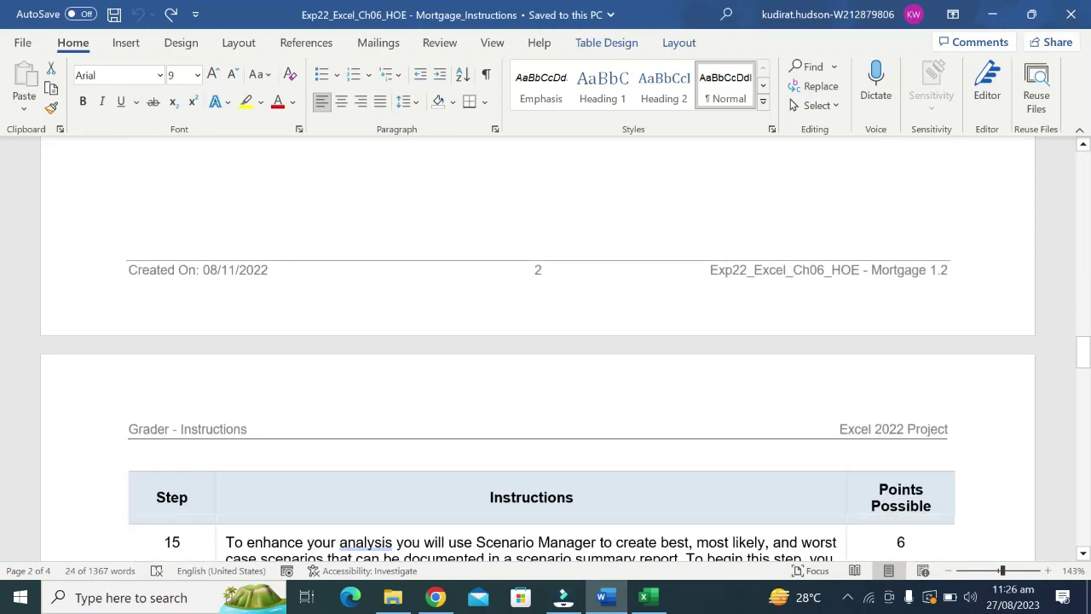
scroll(430, 401, "down", 5)
scroll(431, 401, "down", 7)
scroll(431, 401, "down", 6)
scroll(431, 400, "down", 5)
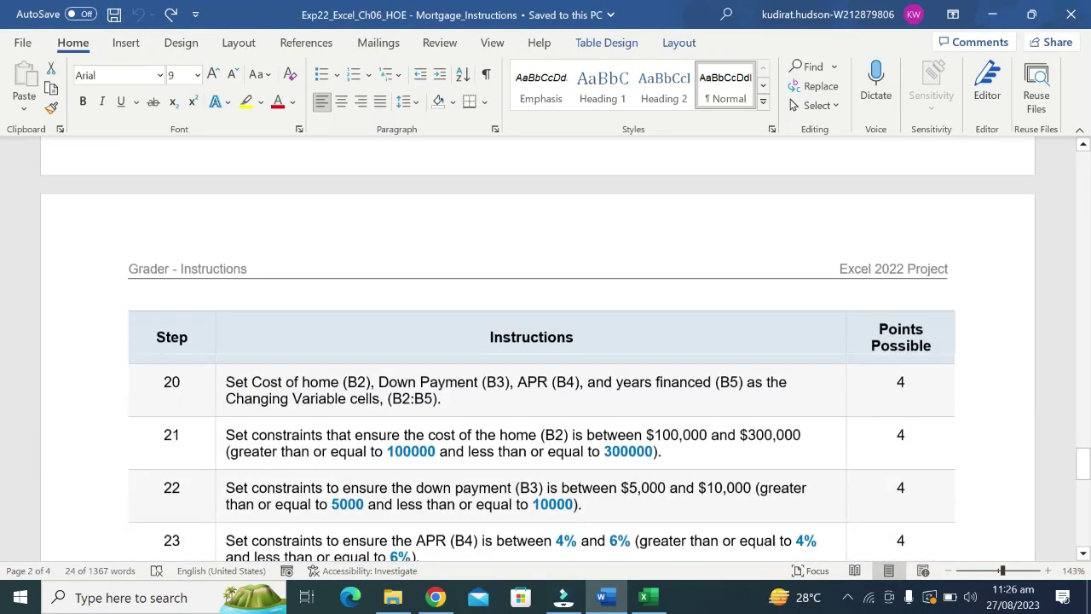
scroll(431, 401, "down", 5)
scroll(430, 401, "up", 1)
scroll(430, 400, "up", 4)
scroll(430, 401, "up", 5)
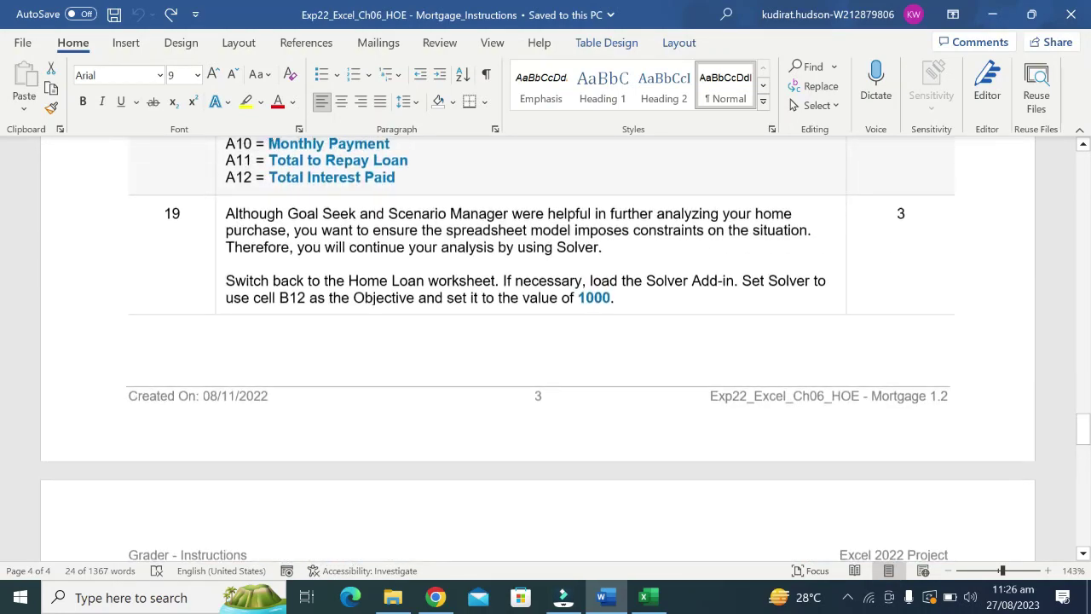
scroll(431, 401, "up", 6)
scroll(430, 401, "up", 5)
scroll(428, 397, "up", 3)
scroll(429, 398, "up", 5)
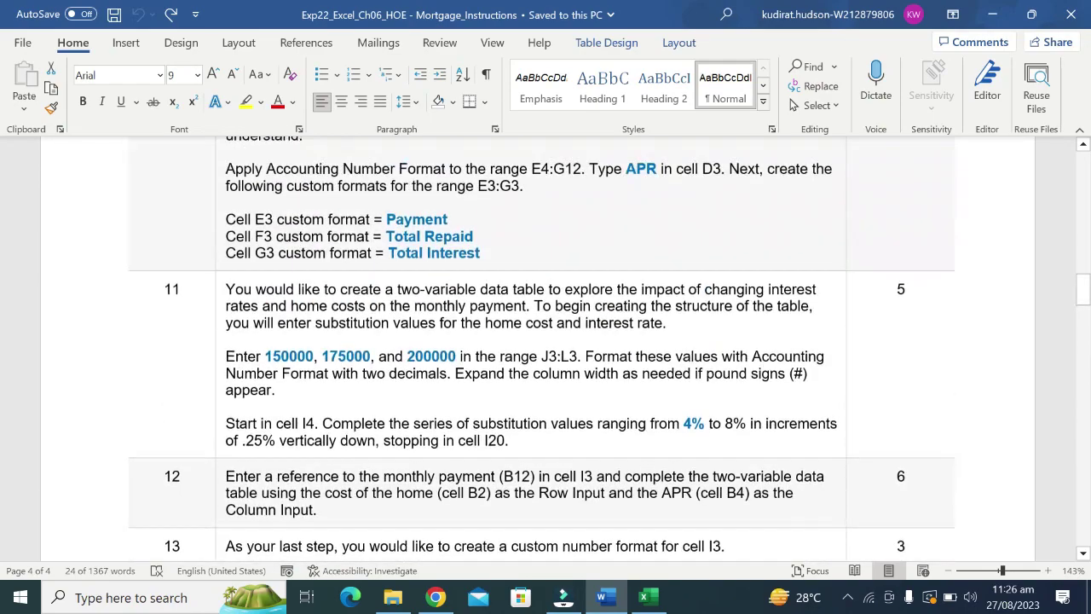
scroll(431, 395, "up", 5)
scroll(436, 395, "up", 5)
scroll(436, 388, "up", 6)
scroll(437, 386, "up", 5)
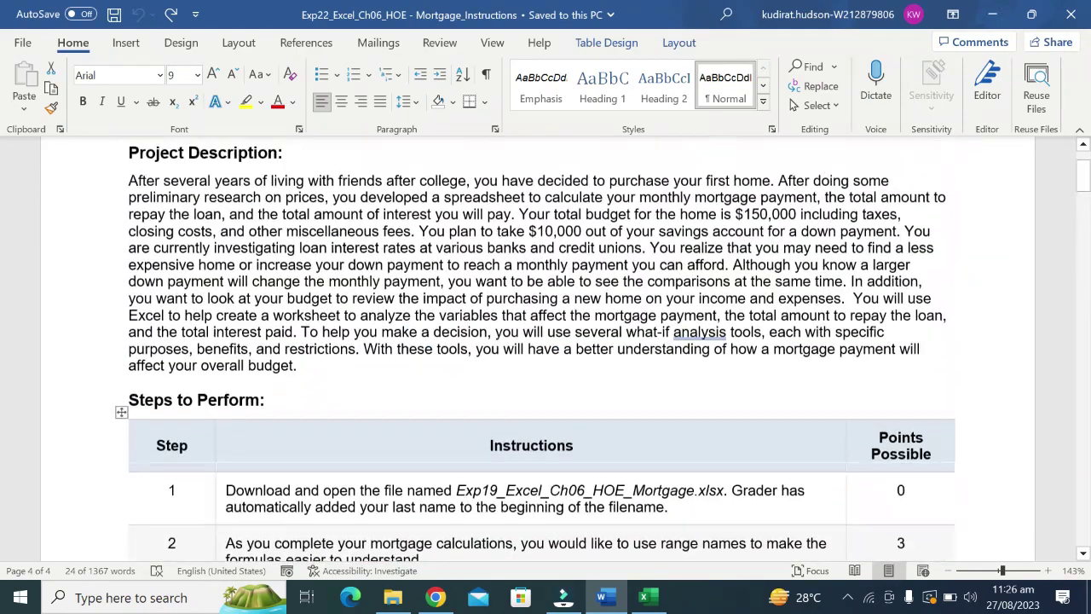
scroll(436, 386, "up", 3)
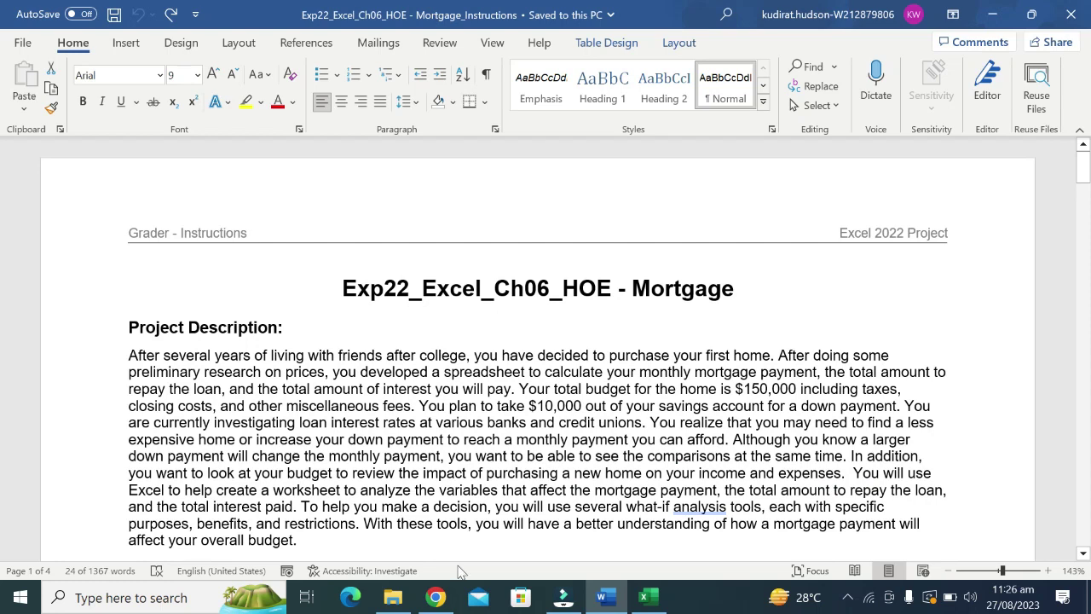
left_click(647, 596)
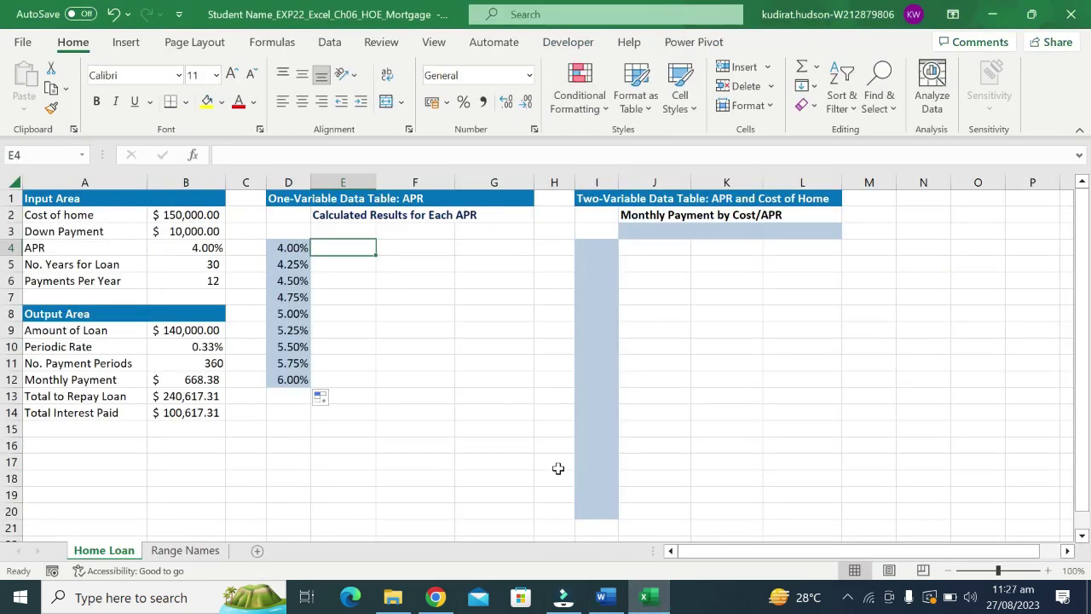
Step: Switch to the CH6_Exp22 AutoSales workbook and view the Scenario Summary, Range Names and Finance Worksheet tabs
key("alt+Tab")
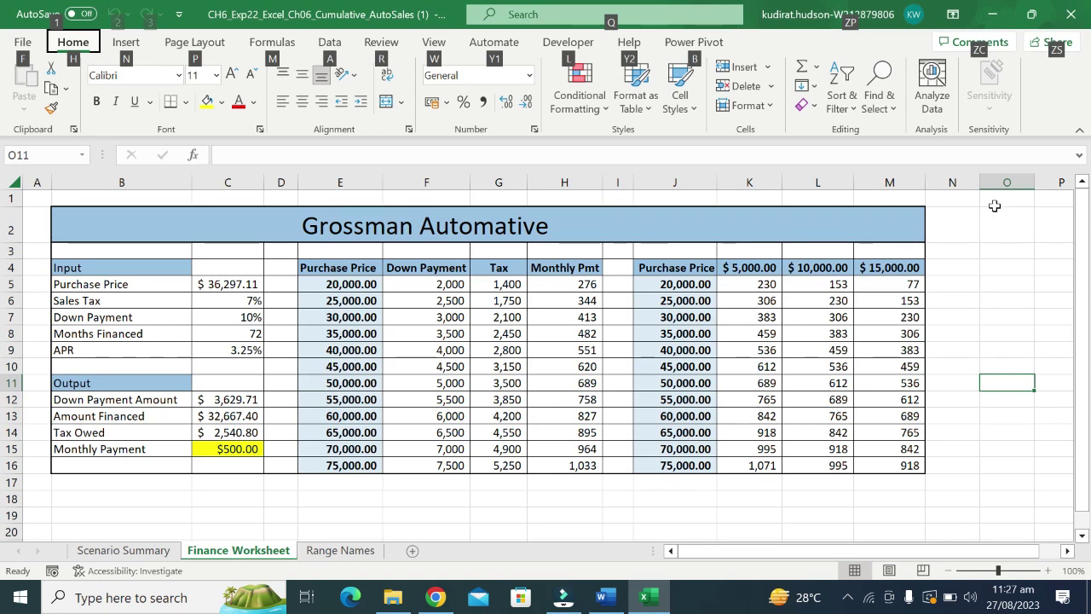
left_click(994, 207)
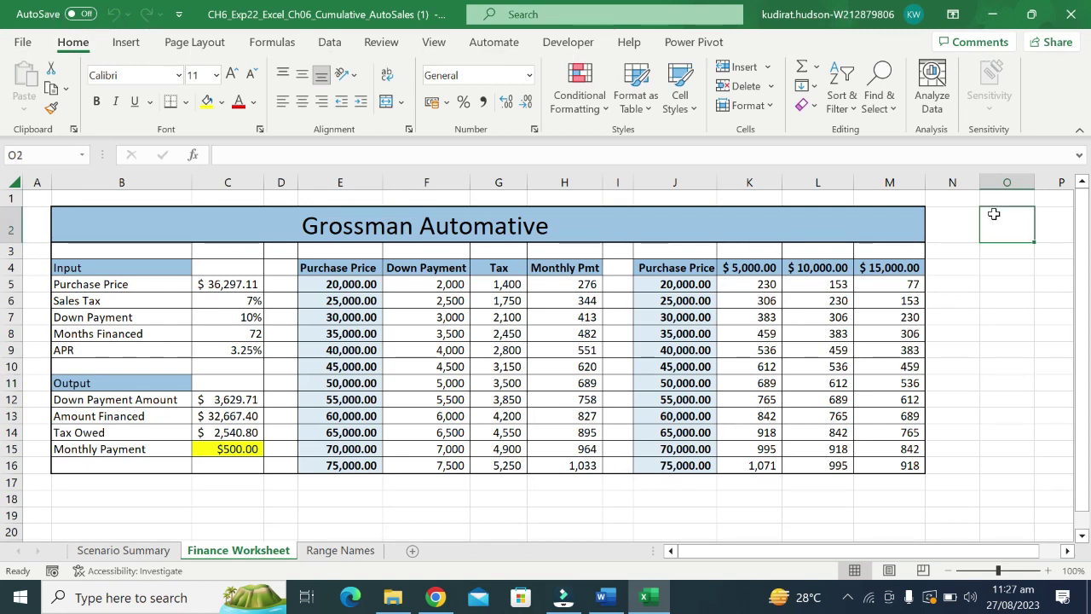
left_click(151, 552)
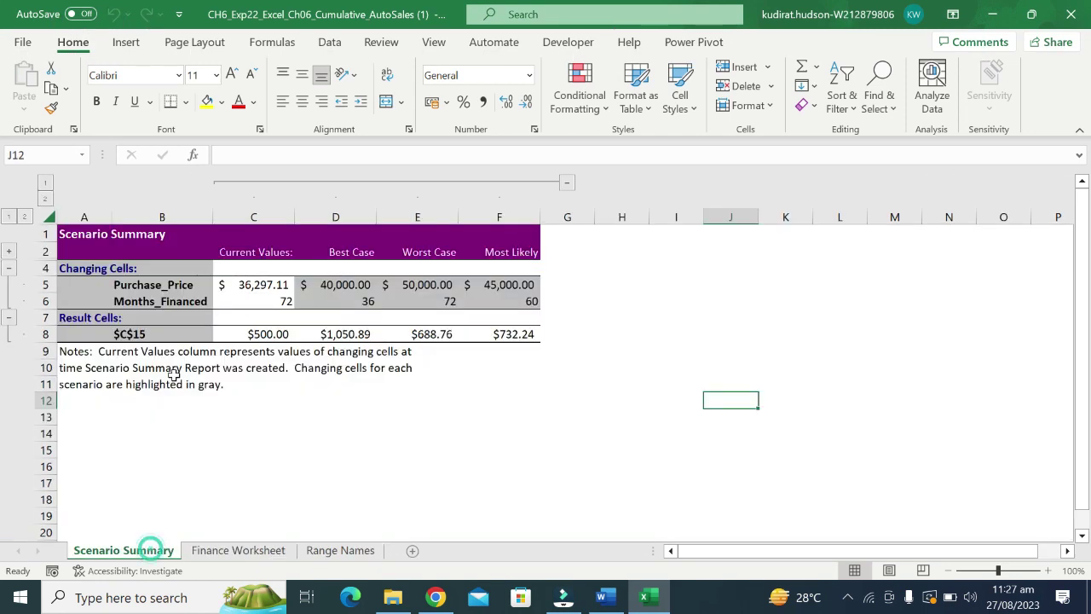
left_click(255, 553)
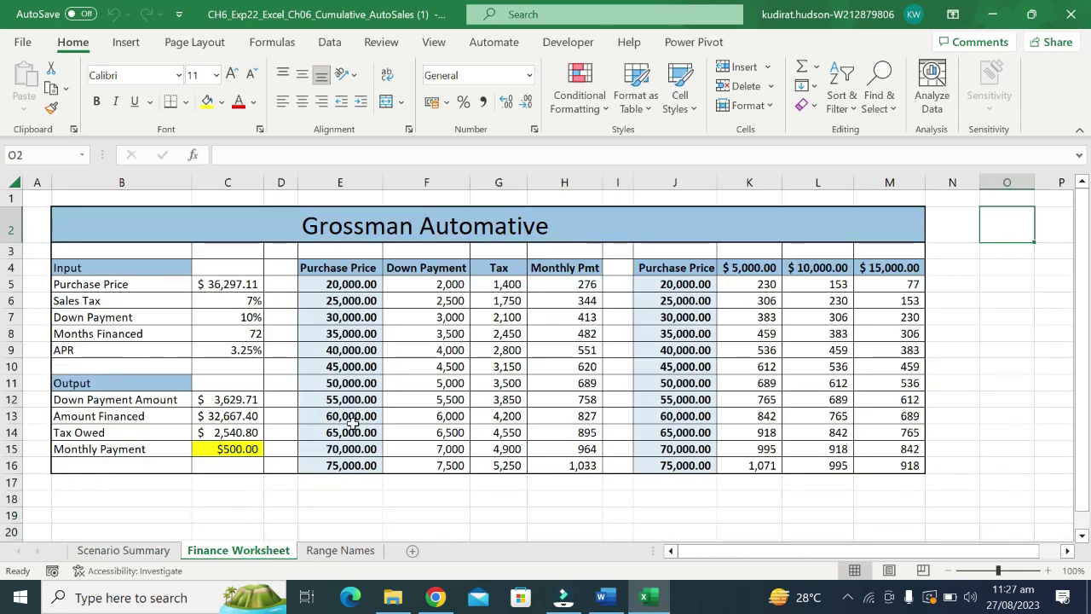
left_click(345, 552)
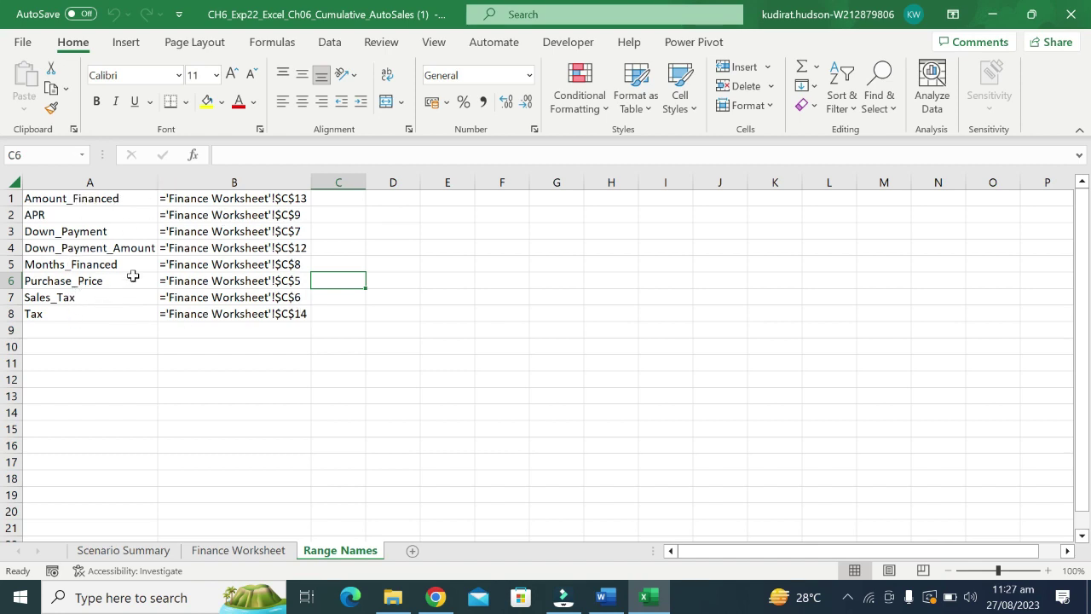
left_click(238, 552)
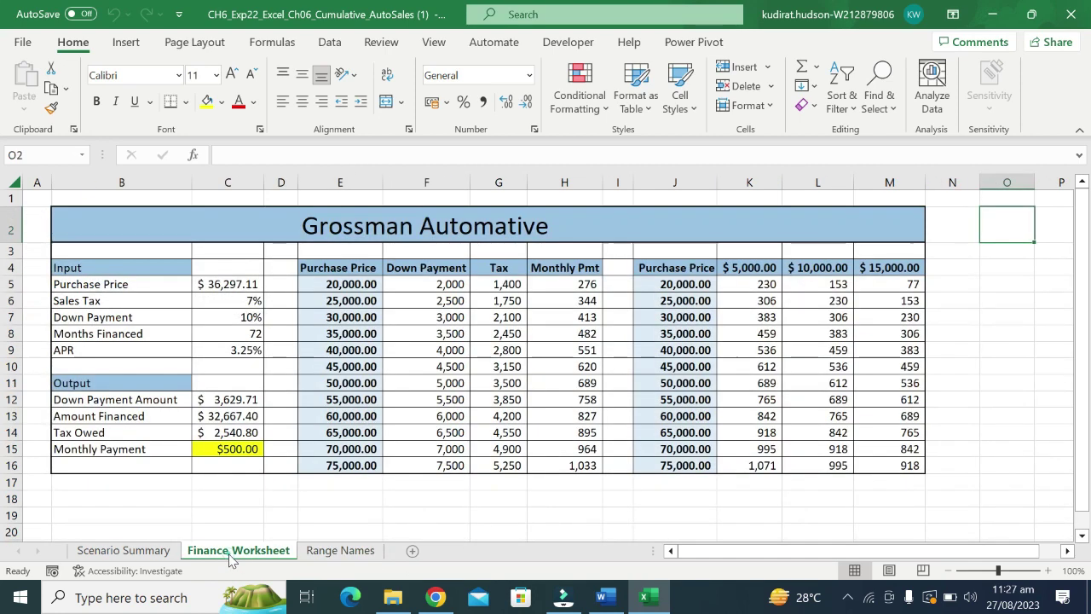